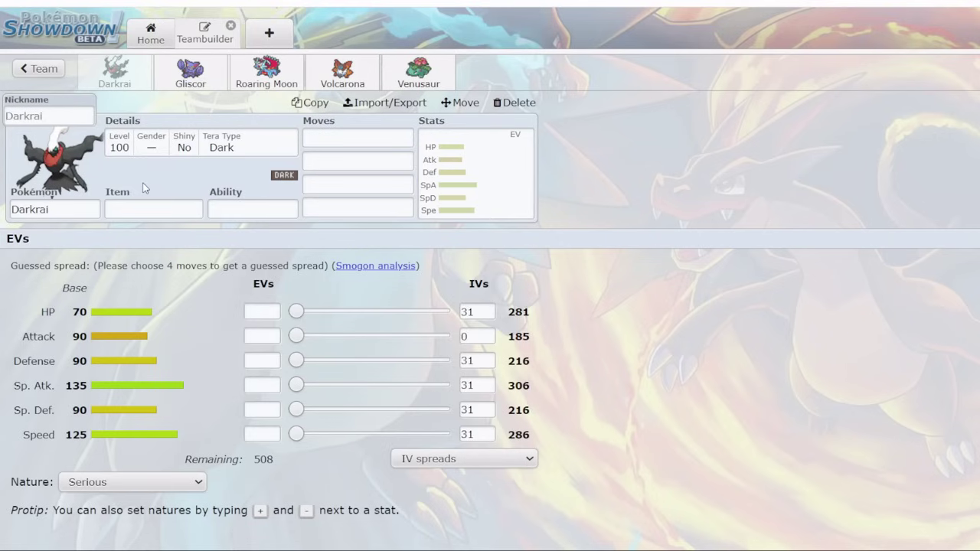
# - Give Darkrai the Heavy-Duty Boots item and the Bad Dreams ability
pyautogui.click(139, 210)
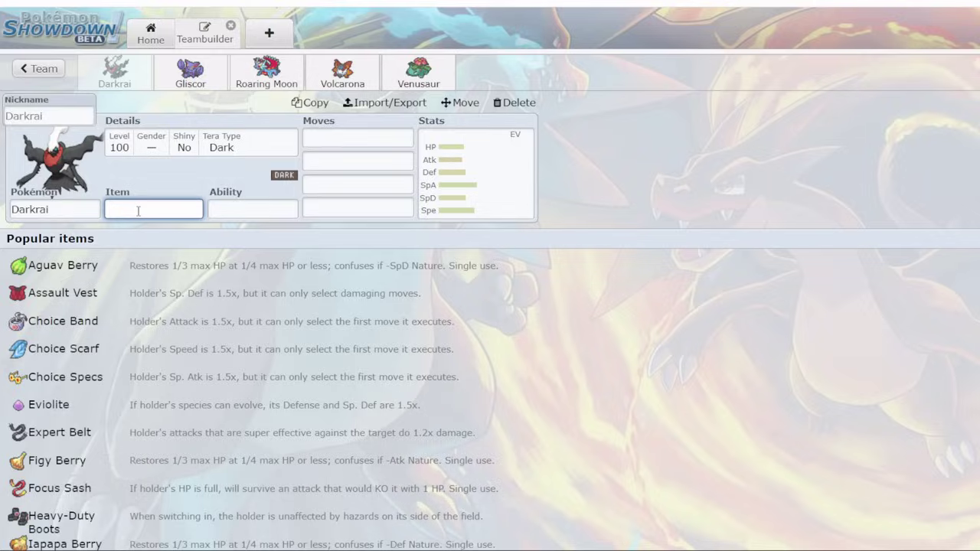
pyautogui.write('heav')
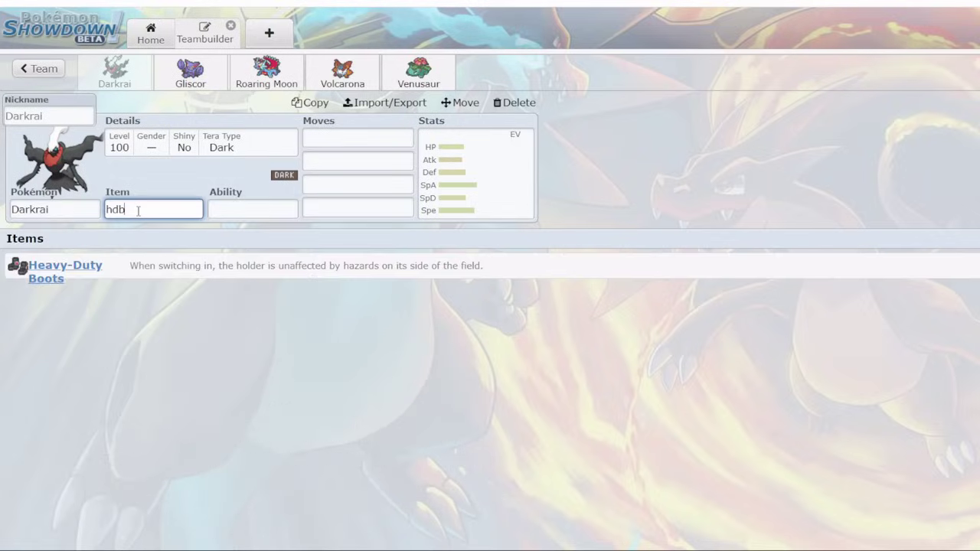
pyautogui.press('Return')
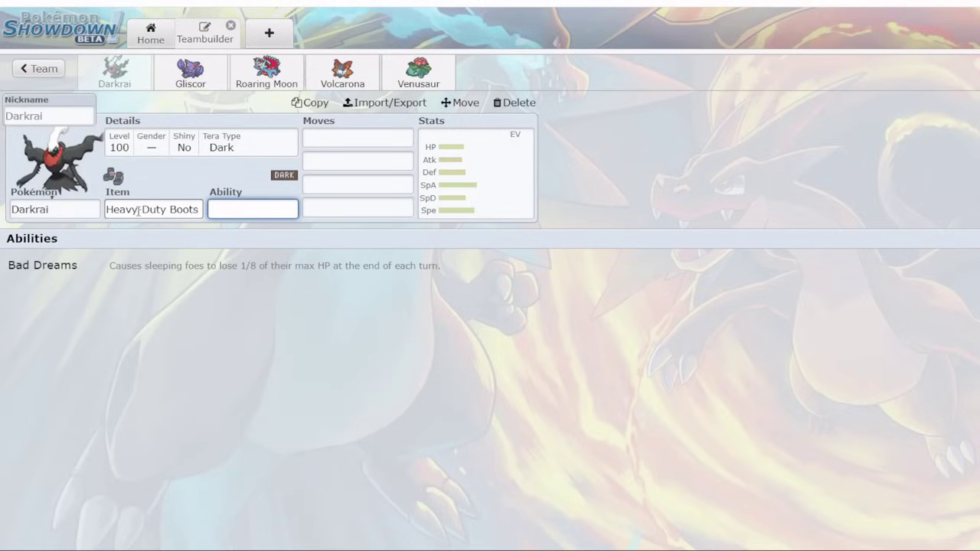
pyautogui.click(132, 262)
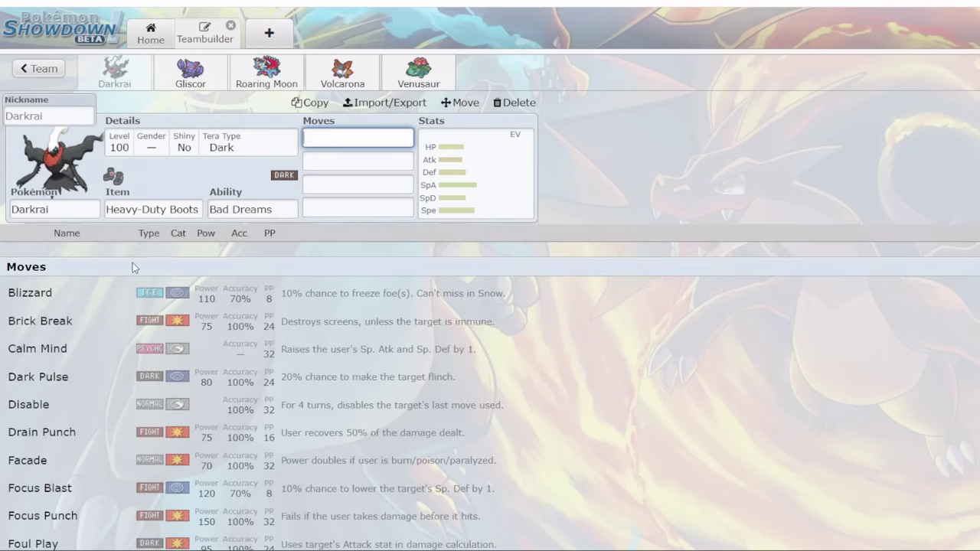
# - Replace Darkrai's held item with Black Glasses
pyautogui.click(201, 211)
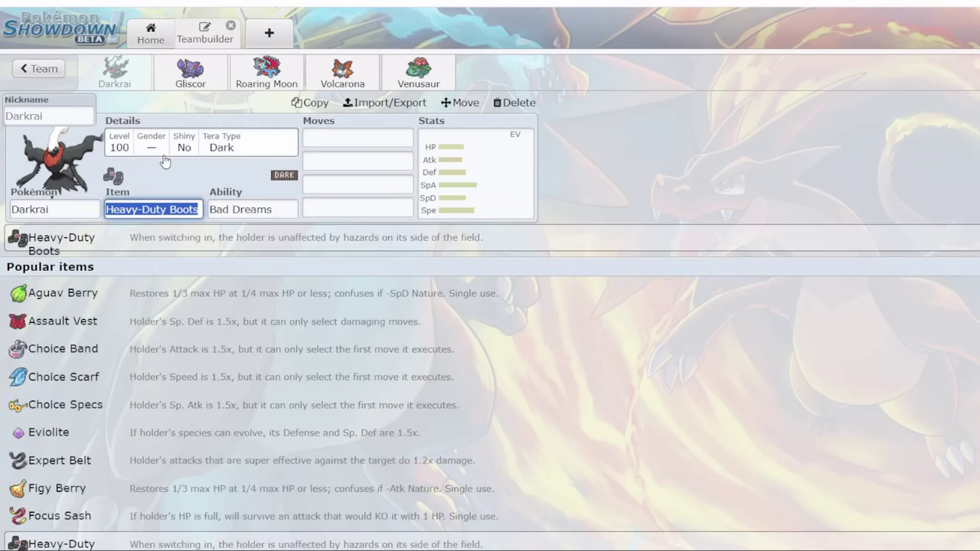
pyautogui.click(165, 184)
pyautogui.click(153, 209)
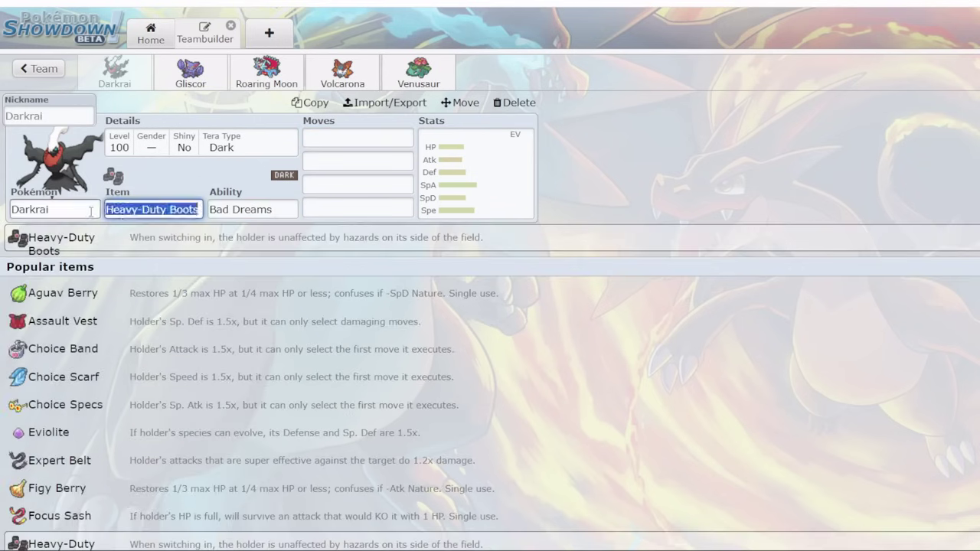
pyautogui.write('black glasses')
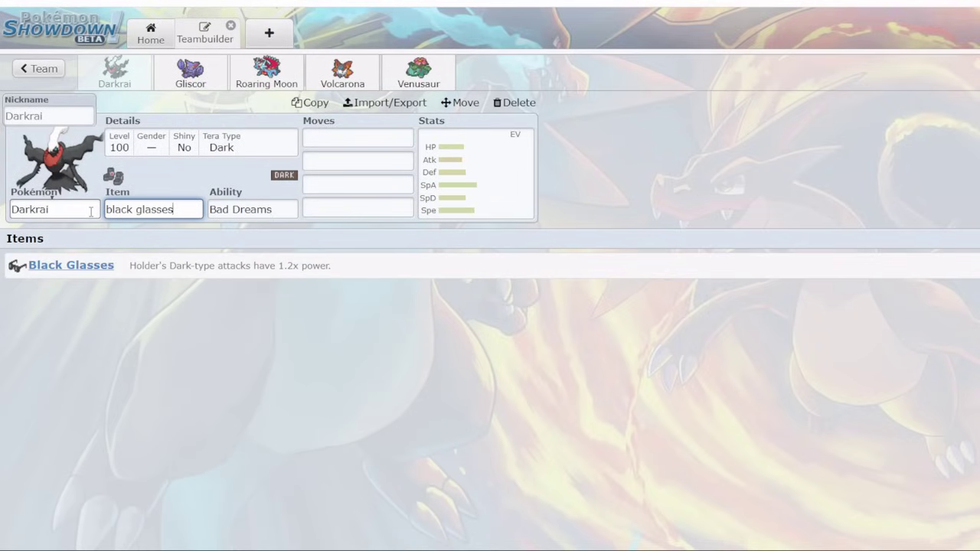
pyautogui.press('Return')
# - Change Darkrai's held item to Wide Lens and keep Bad Dreams as its ability
pyautogui.click(123, 209)
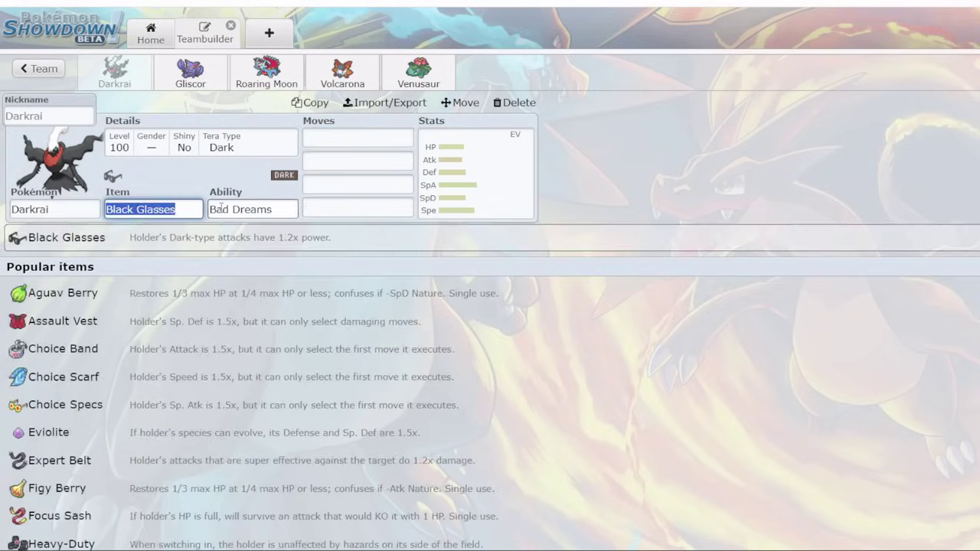
pyautogui.write('wide')
pyautogui.click(220, 208)
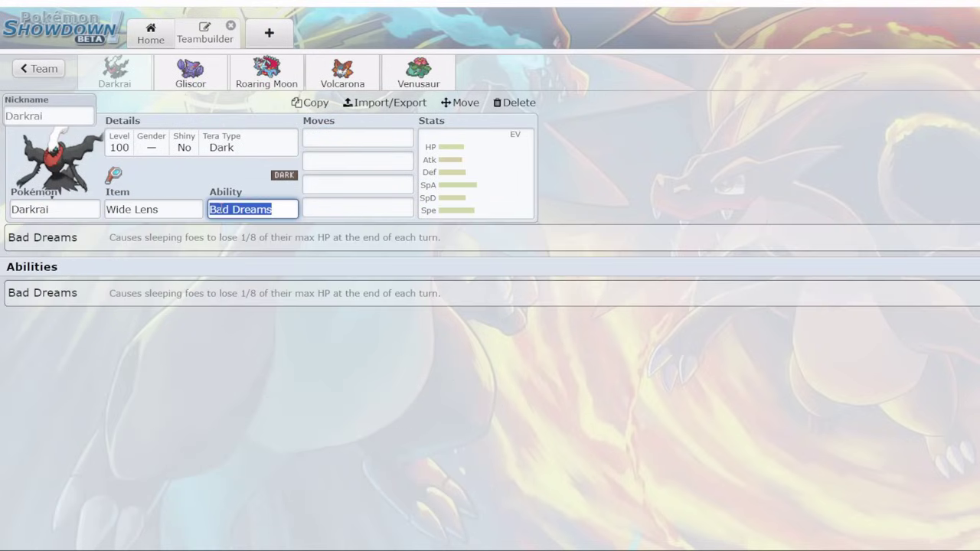
pyautogui.press('Return')
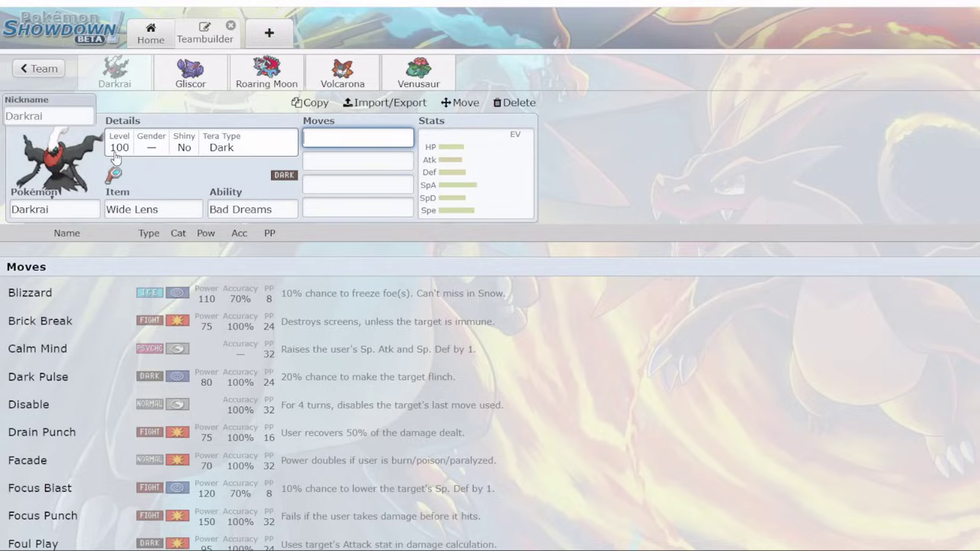
# - Fill Darkrai's first three move slots with Nasty Plot, Dark Pulse and Hypnosis
pyautogui.write('nasty pl')
pyautogui.press('Return')
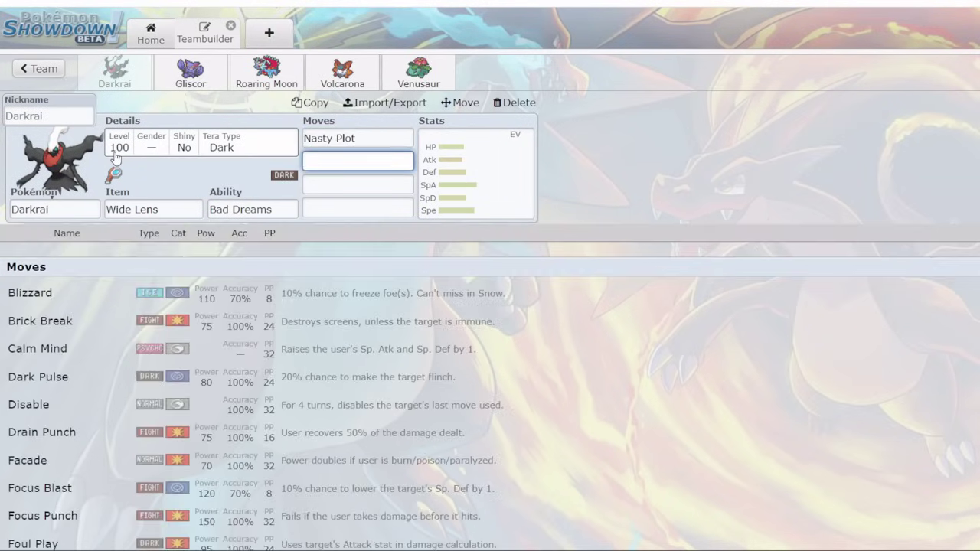
pyautogui.write('dark pu')
pyautogui.press('Return')
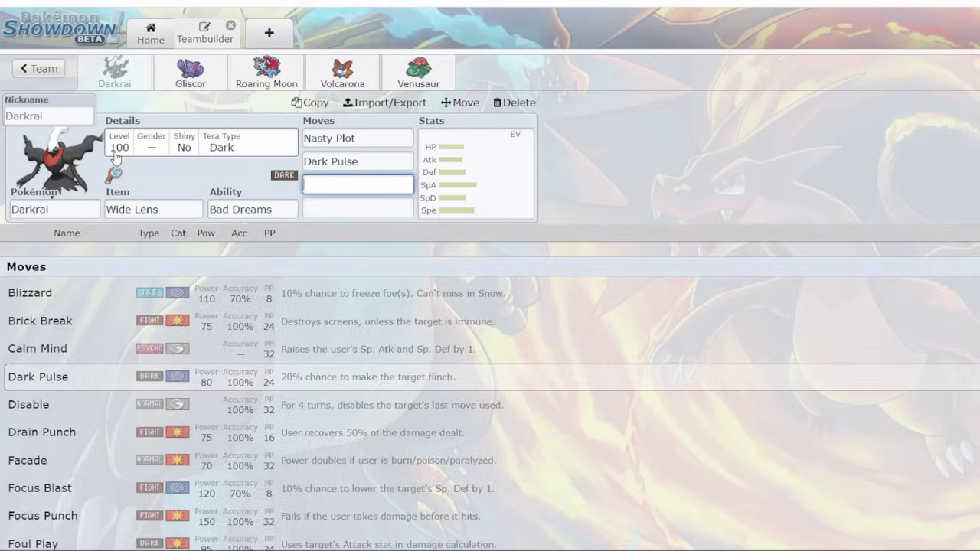
pyautogui.write('hypnsos')
pyautogui.press('BackSpace')
pyautogui.press('BackSpace')
pyautogui.press('BackSpace')
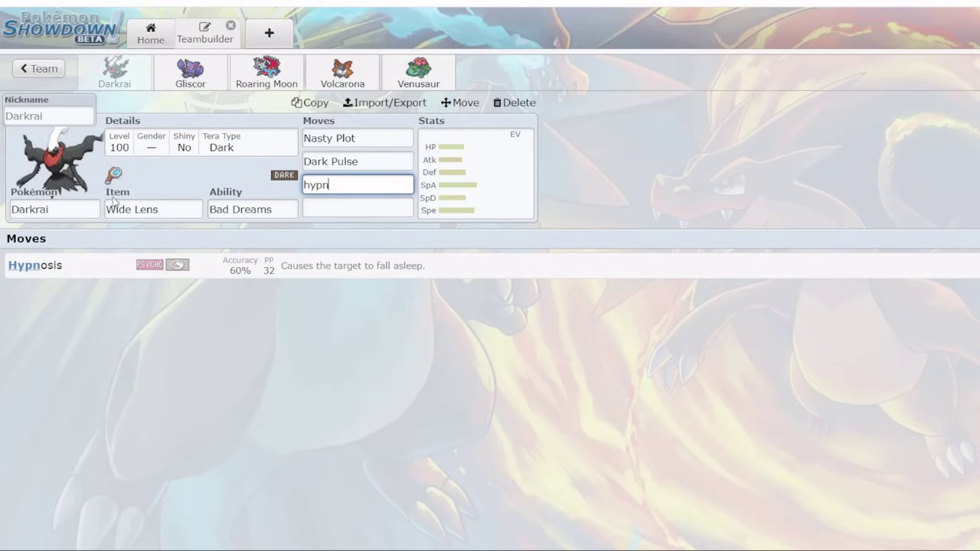
pyautogui.click(103, 269)
pyautogui.write('slud')
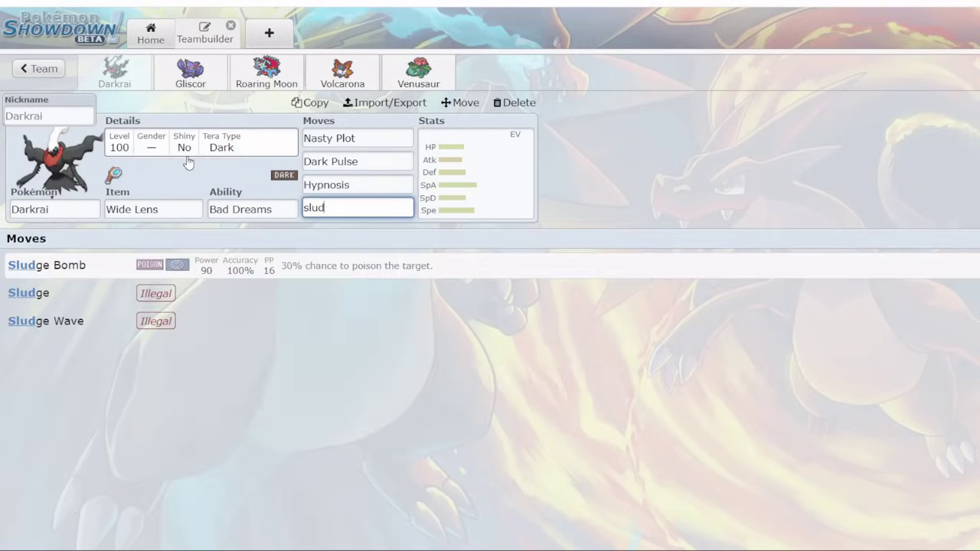
pyautogui.press('BackSpace')
pyautogui.press('BackSpace')
pyautogui.press('BackSpace')
pyautogui.press('BackSpace')
pyautogui.write('focus')
pyautogui.press('BackSpace')
pyautogui.press('BackSpace')
pyautogui.press('BackSpace')
pyautogui.press('BackSpace')
pyautogui.press('BackSpace')
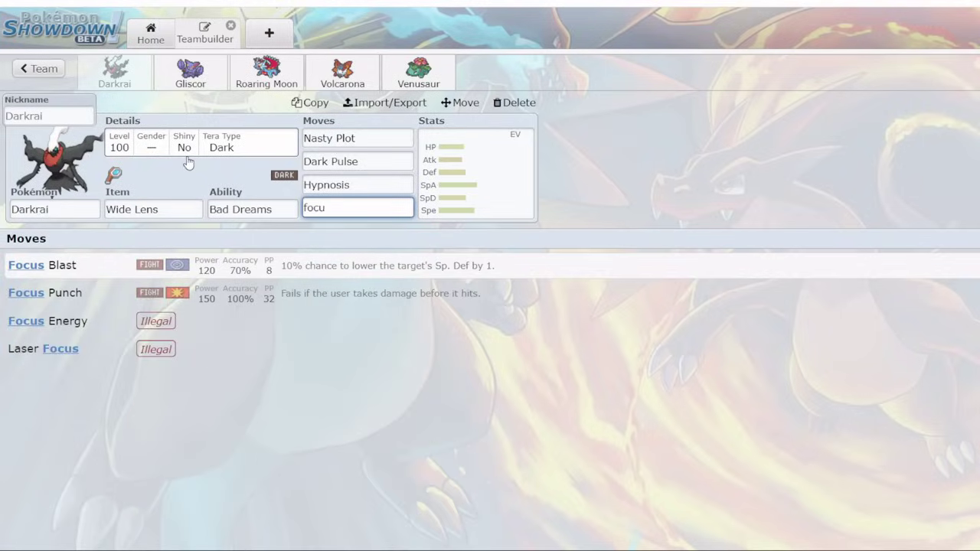
# - Set Darkrai's fourth move to Tera Blast and change its Tera Type to Fairy
pyautogui.write('tera blast')
pyautogui.press('Return')
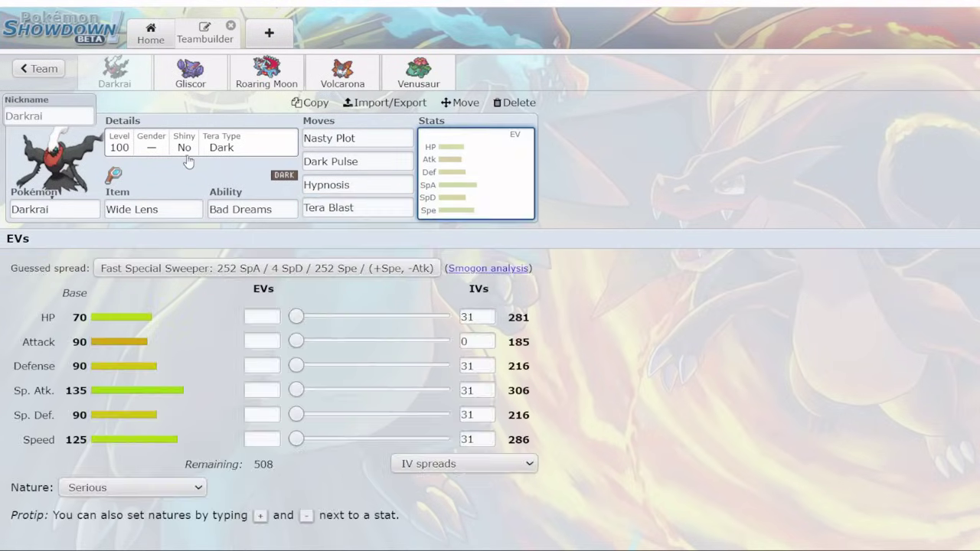
pyautogui.click(188, 160)
pyautogui.click(131, 313)
pyautogui.click(133, 316)
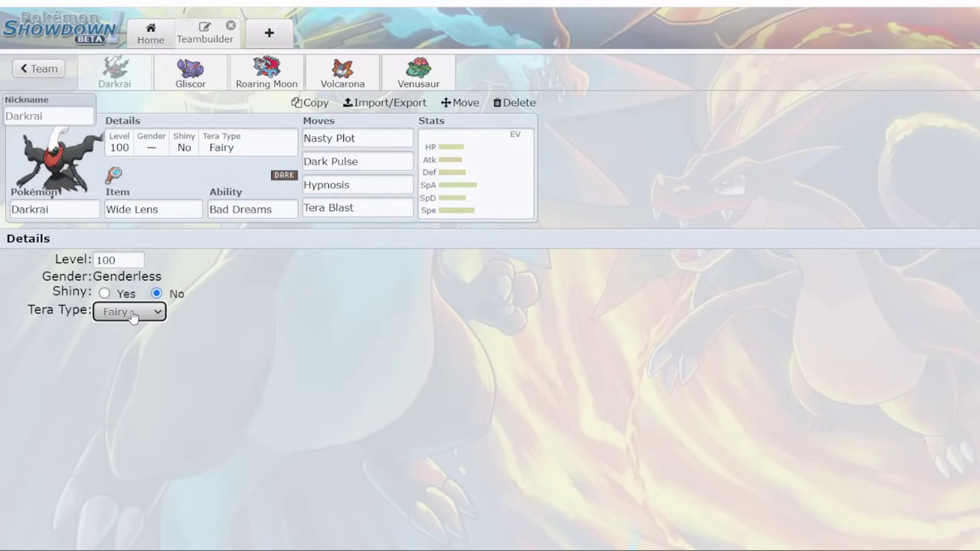
# - Apply the suggested Fast Special Sweeper spread (252 SpA / 4 SpD / 252 Spe, +Spe, -Atk) to Darkrai and review its ability and Hypnosis
pyautogui.click(470, 192)
pyautogui.click(210, 268)
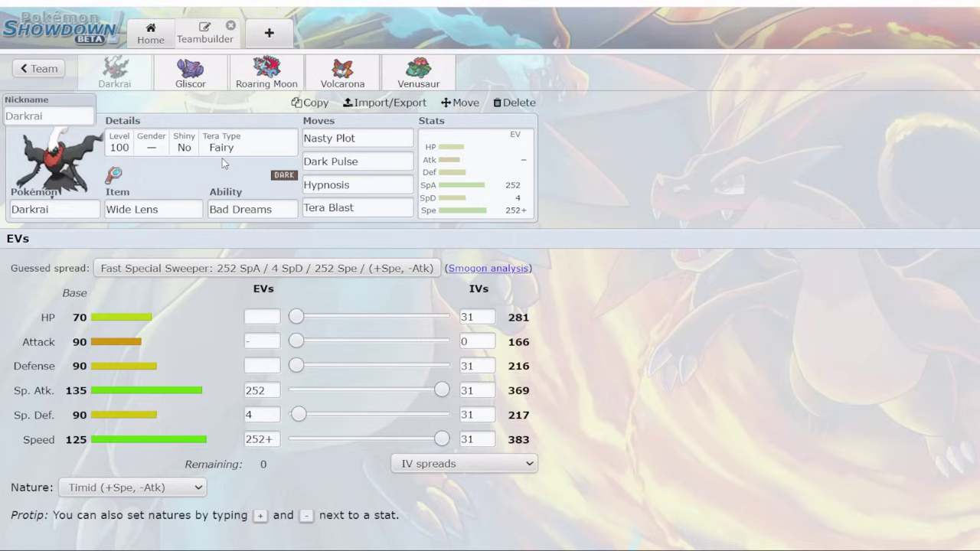
pyautogui.click(272, 209)
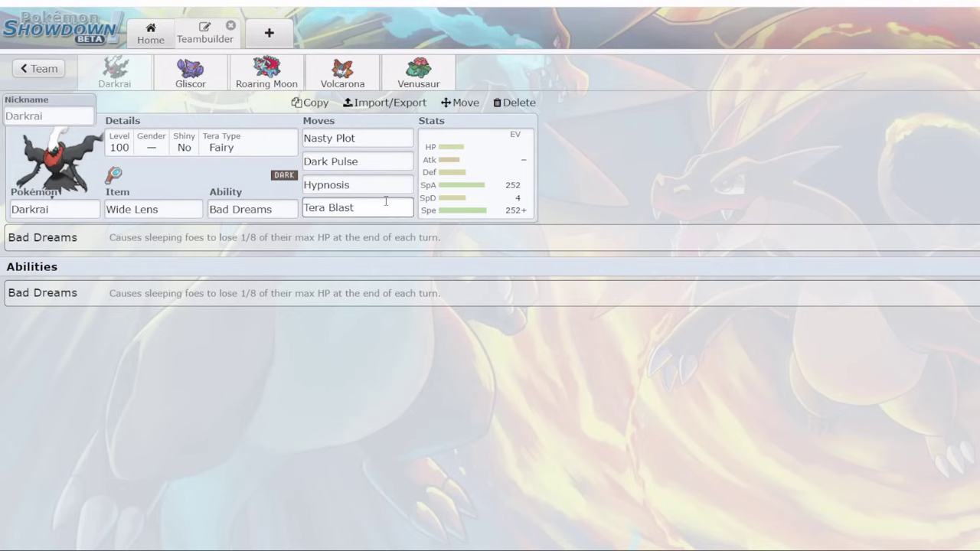
pyautogui.click(366, 186)
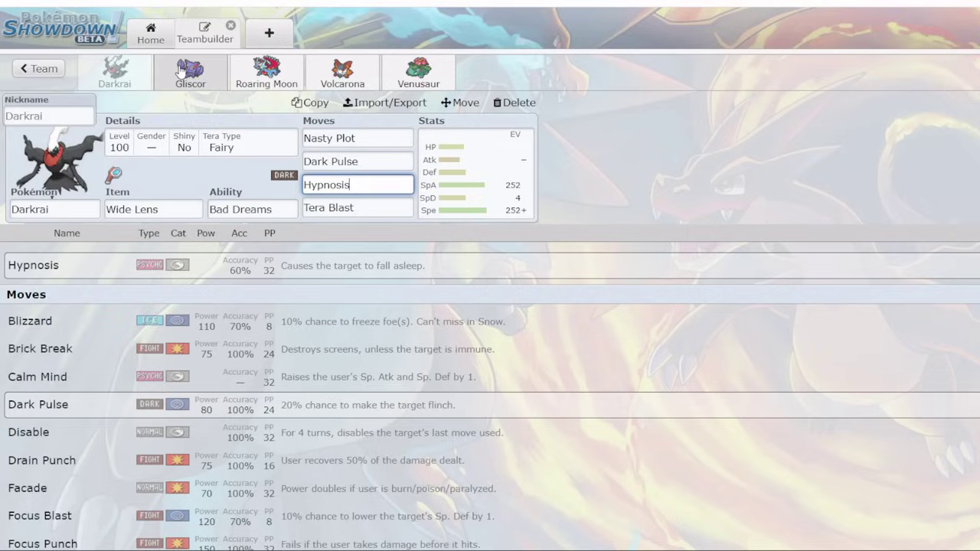
# - Open Gliscor's set and give it the Toxic Orb item and the Poison Heal ability
pyautogui.click(181, 71)
pyautogui.click(141, 211)
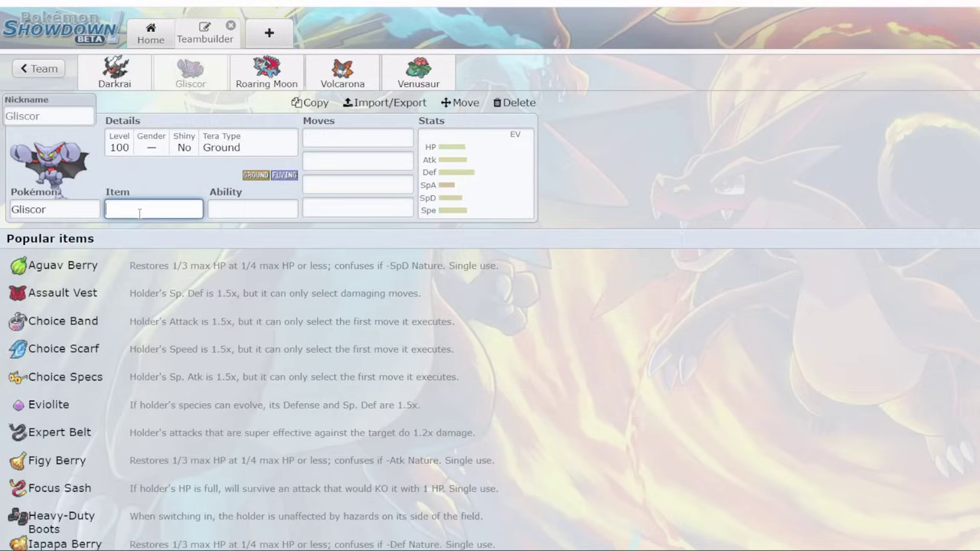
pyautogui.write('tox')
pyautogui.press('Return')
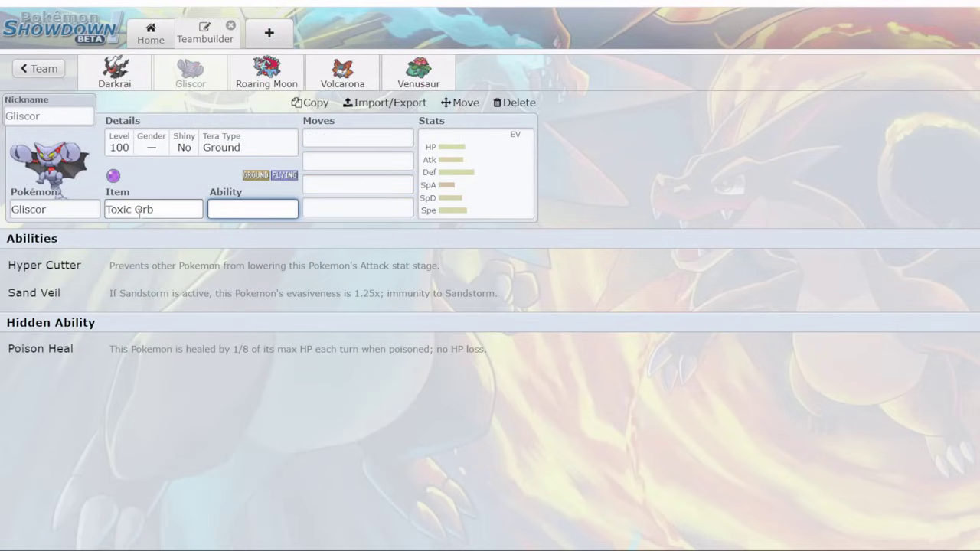
pyautogui.click(109, 351)
# - Fill Gliscor's four move slots with Spikes, Protect, Earthquake and U-turn
pyautogui.write('spikes')
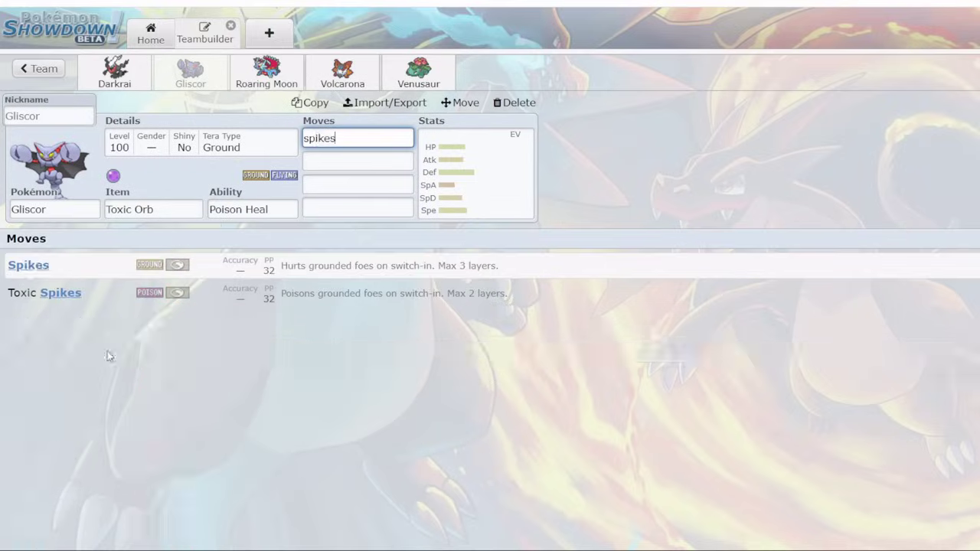
pyautogui.press('Return')
pyautogui.write('protect')
pyautogui.press('Return')
pyautogui.write('earthquake')
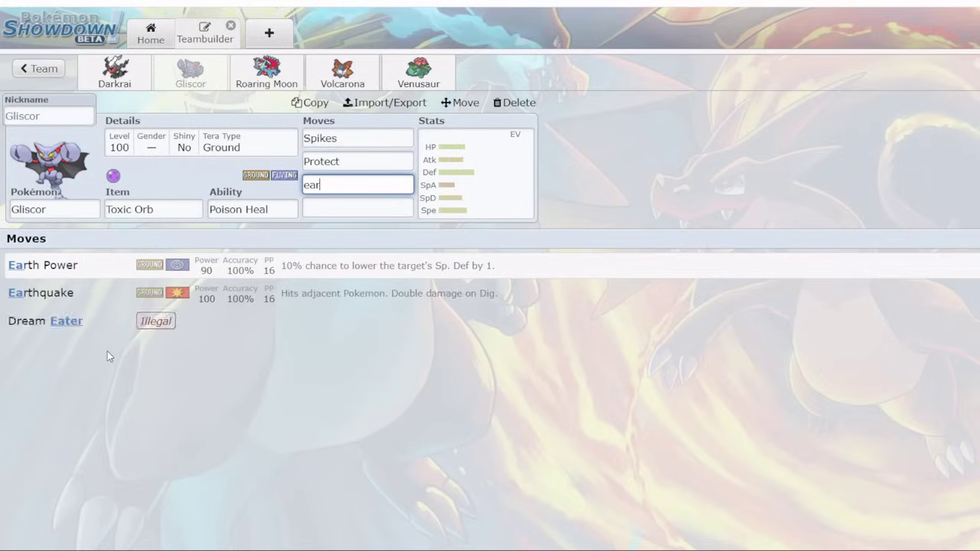
pyautogui.press('Return')
pyautogui.write('uturn')
pyautogui.press('Return')
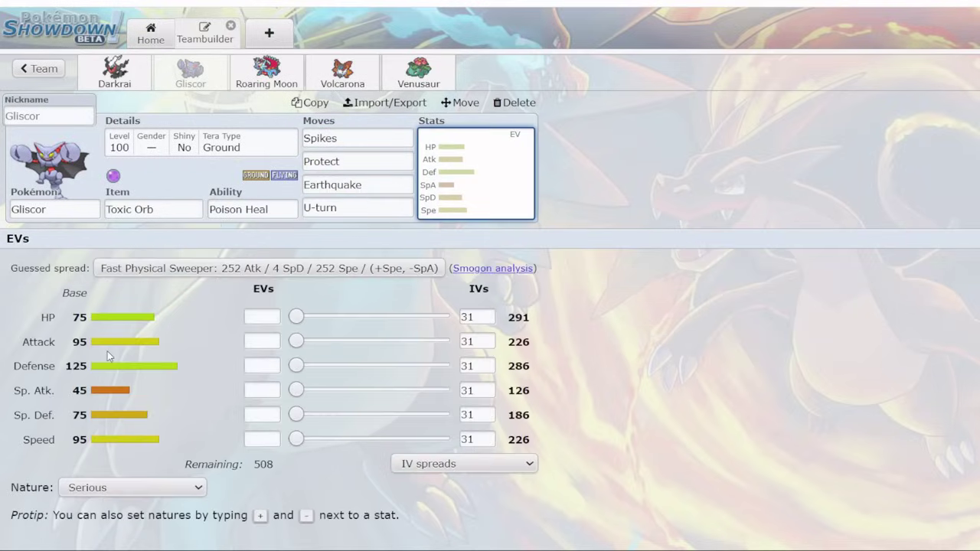
# - Change Gliscor's Tera Type to Water
pyautogui.hotkey('shift', 'Tab')
pyautogui.click(124, 319)
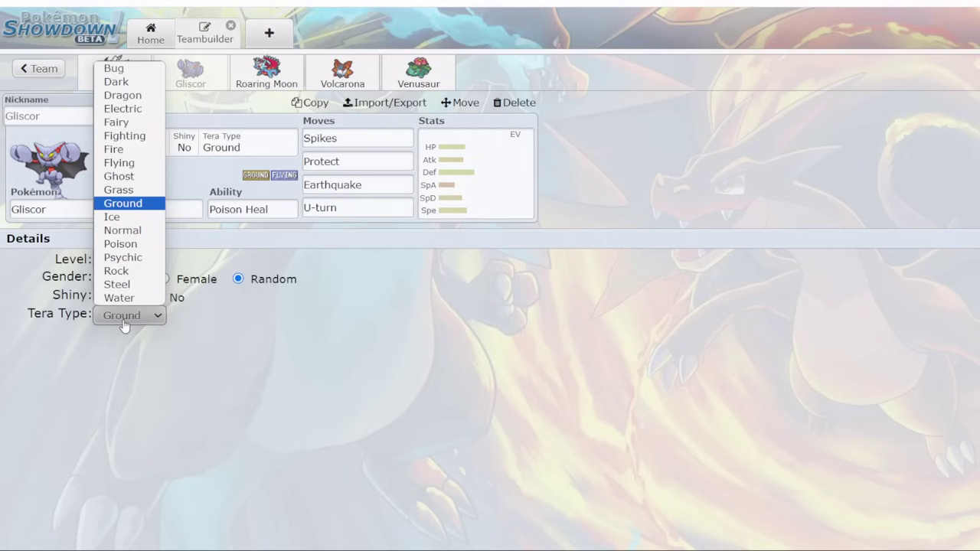
pyautogui.press('w')
pyautogui.press('Return')
# - Set Gliscor's EVs to 248 HP, 252 Defense and 8 Sp. Def
pyautogui.click(490, 200)
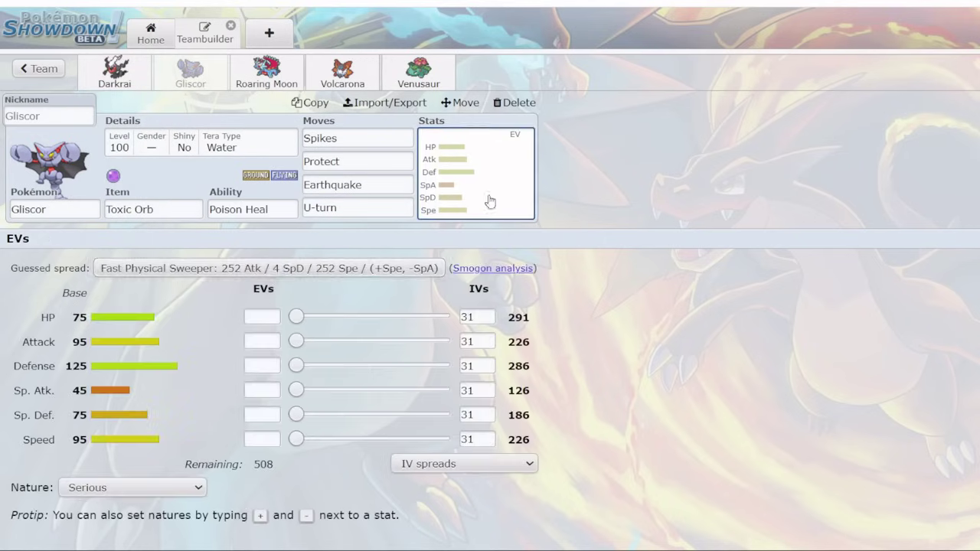
pyautogui.click(259, 316)
pyautogui.write('248')
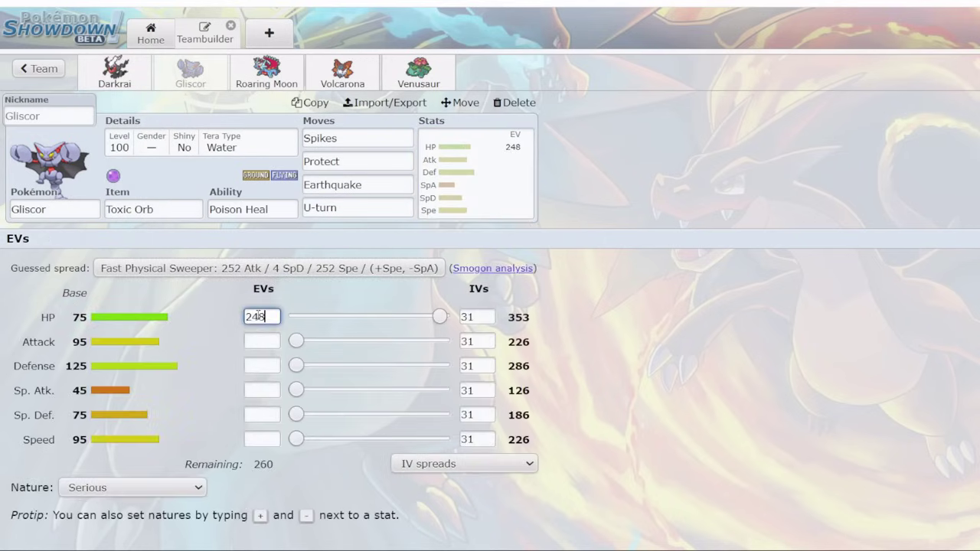
pyautogui.moveTo(296, 365); pyautogui.dragTo(452, 366)
pyautogui.moveTo(298, 414); pyautogui.dragTo(324, 412)
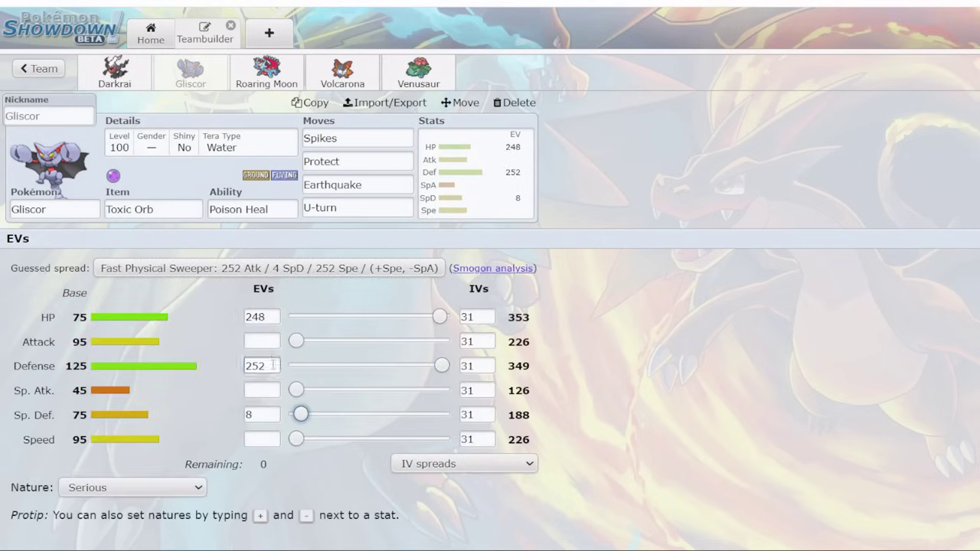
# - Give Gliscor a Bold nature by marking Defense as 252+ and Attack as - in its EV spread
pyautogui.click(274, 365)
pyautogui.press('BackSpace')
pyautogui.press('BackSpace')
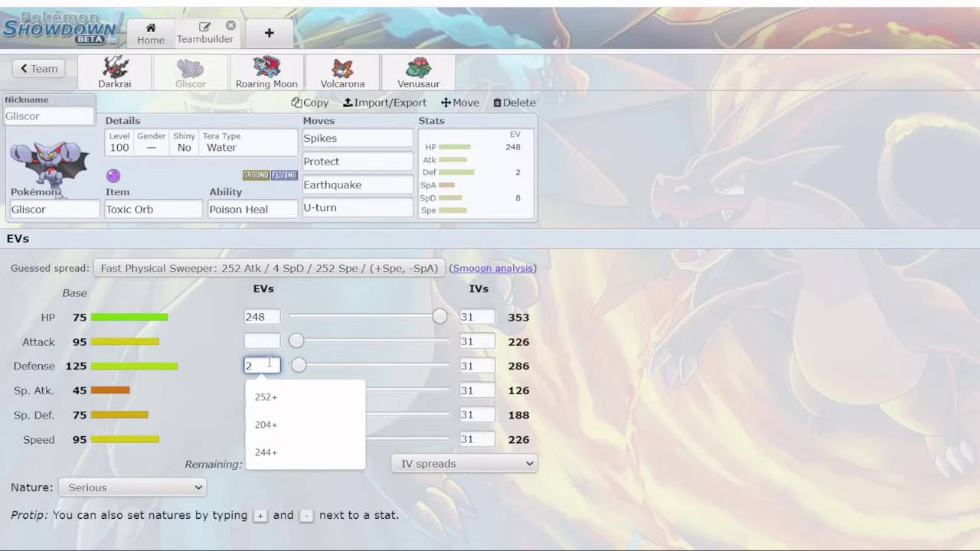
pyautogui.write('52+')
pyautogui.click(253, 340)
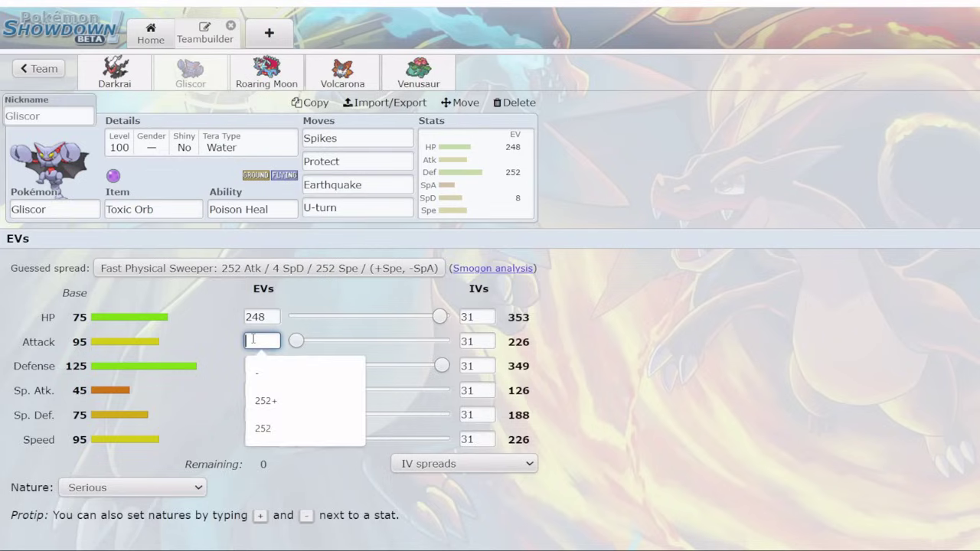
pyautogui.write('-')
pyautogui.click(183, 312)
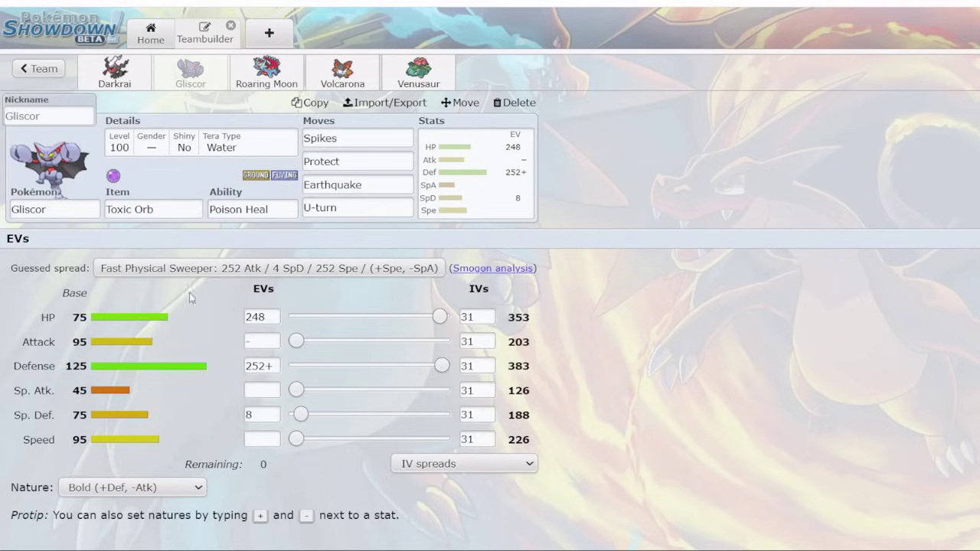
# - Give Roaring Moon the Booster Energy item and the Protosynthesis ability
pyautogui.click(254, 87)
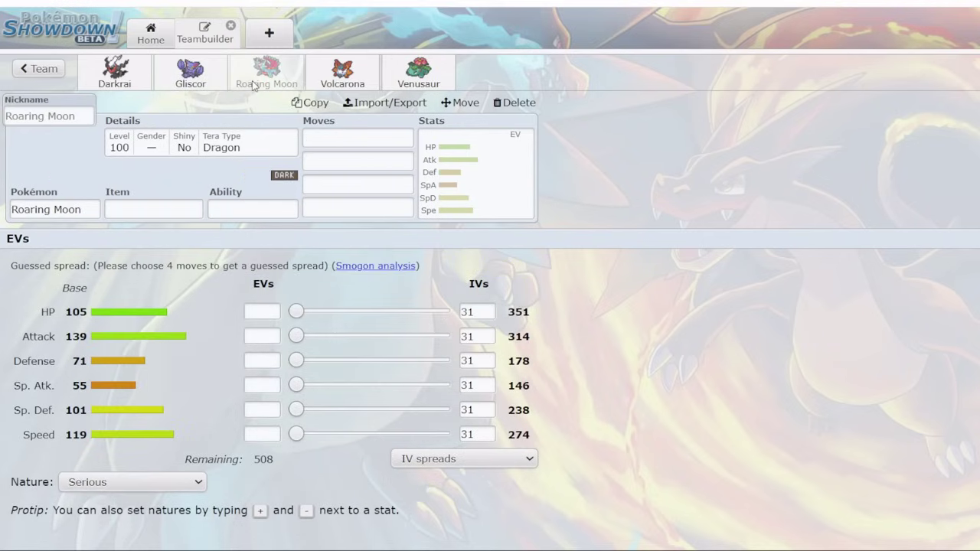
pyautogui.click(156, 209)
pyautogui.click(192, 75)
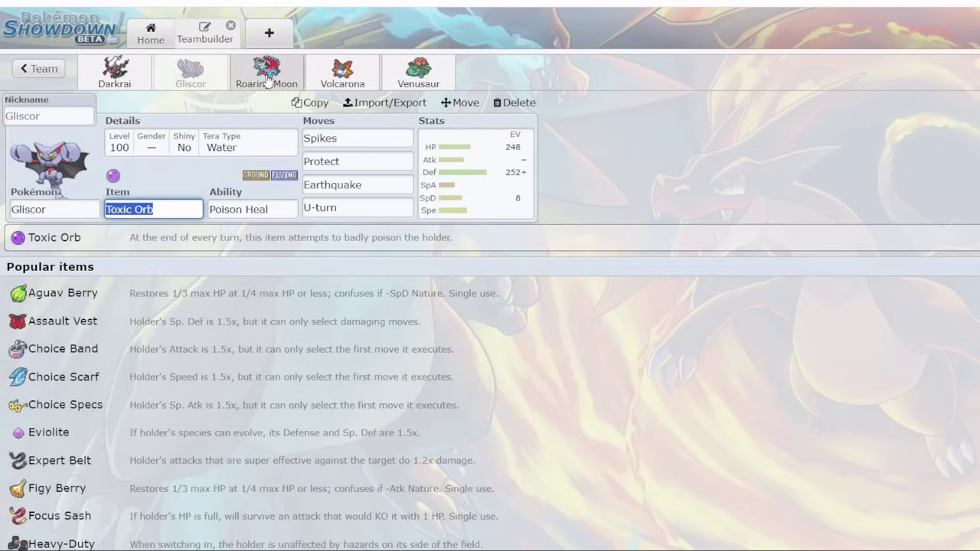
pyautogui.click(264, 77)
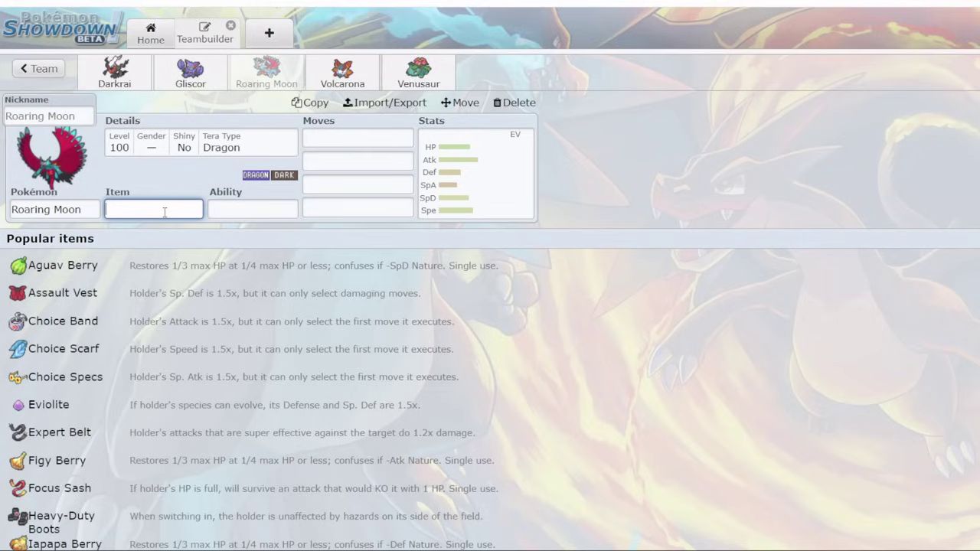
pyautogui.write('boost')
pyautogui.press('Return')
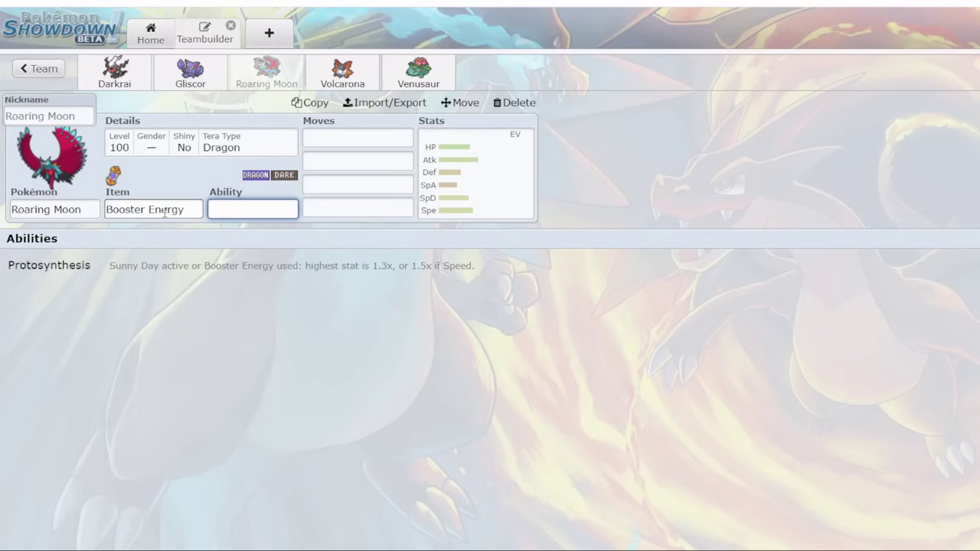
pyautogui.press('Return')
# - Fill Roaring Moon's four move slots with Dragon Dance, Knock Off, Acrobatics and Earthquake
pyautogui.write('dd')
pyautogui.press('Return')
pyautogui.write('knock of')
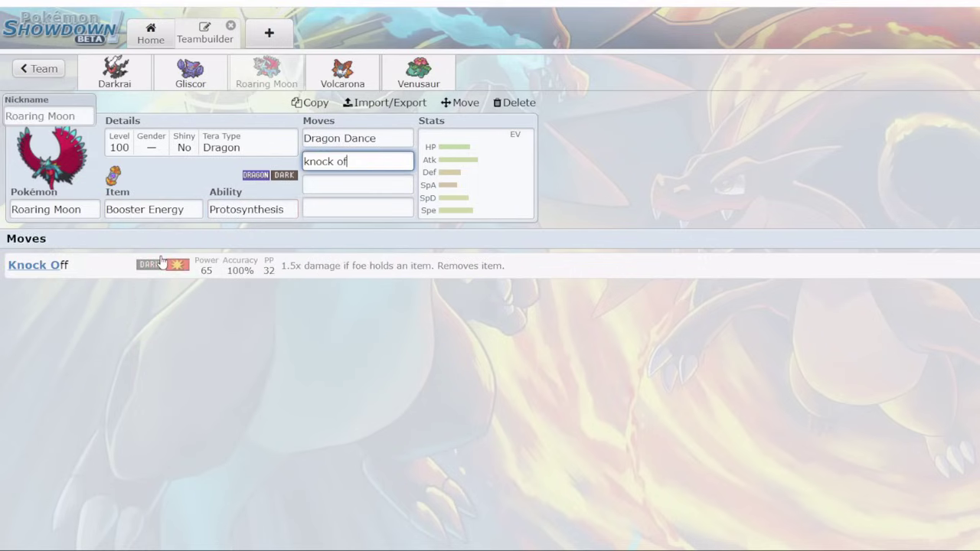
pyautogui.press('Return')
pyautogui.write('acrobat')
pyautogui.press('Return')
pyautogui.write('e')
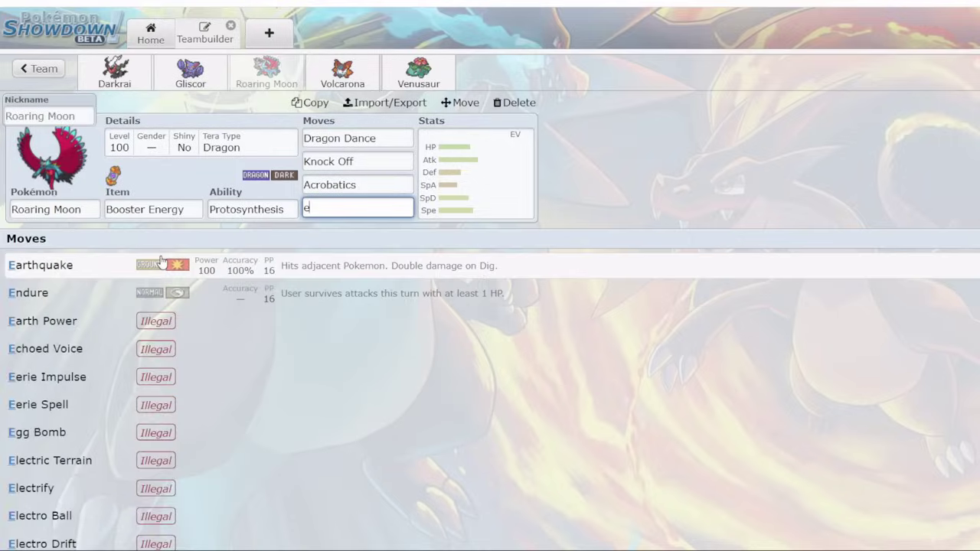
pyautogui.write('arthqu')
pyautogui.press('Return')
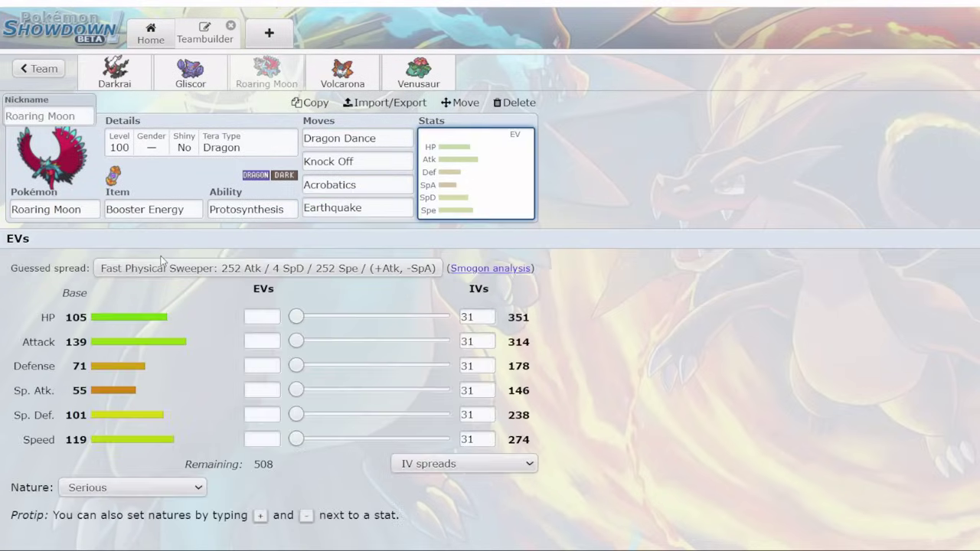
# - Change Roaring Moon's Tera Type to Flying and apply the guessed spread of 252 Atk, 4 SpD and 252 Spe with an Adamant nature
pyautogui.click(153, 142)
pyautogui.click(130, 312)
pyautogui.write('fl')
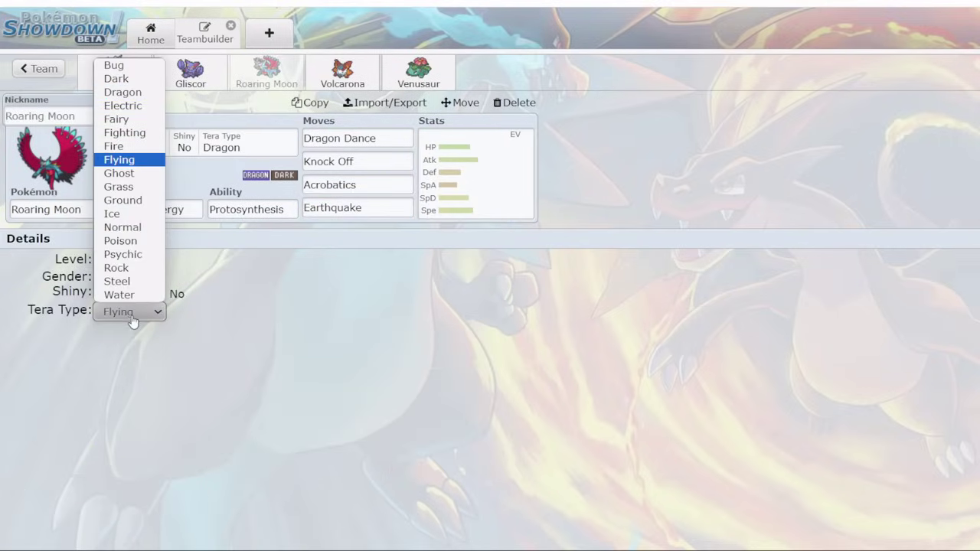
pyautogui.press('Return')
pyautogui.press('Tab')
pyautogui.press('Tab')
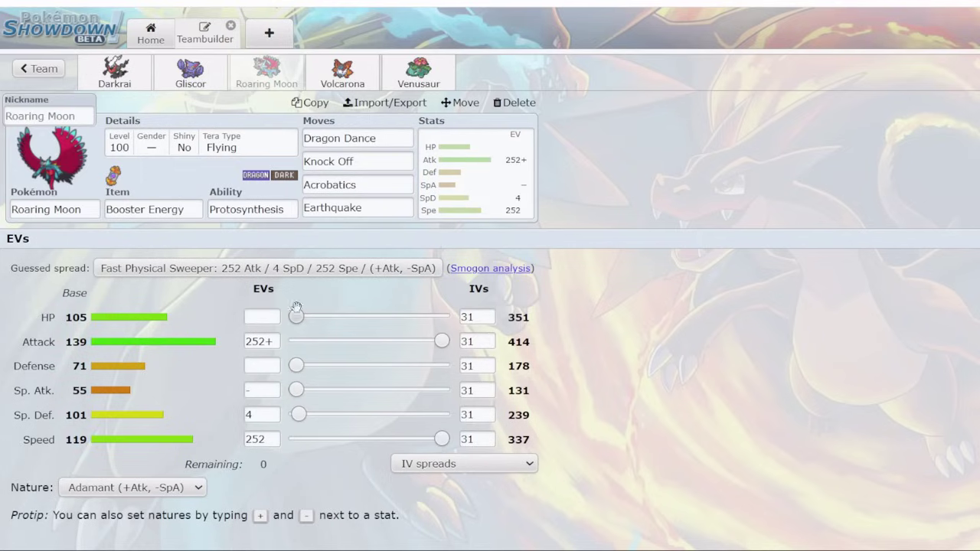
# - Replace Roaring Moon's Earthquake with Substitute
pyautogui.click(376, 201)
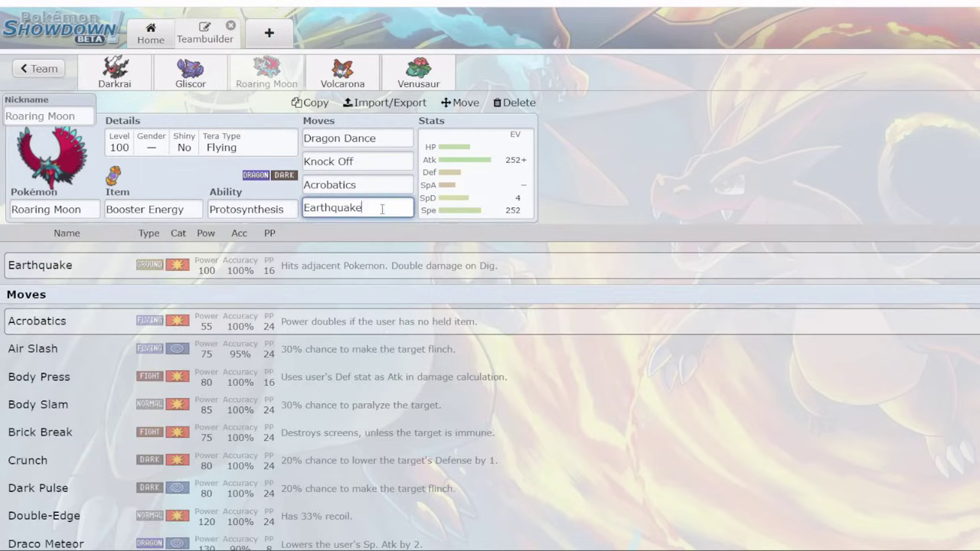
pyautogui.write('stitu')
pyautogui.press('Return')
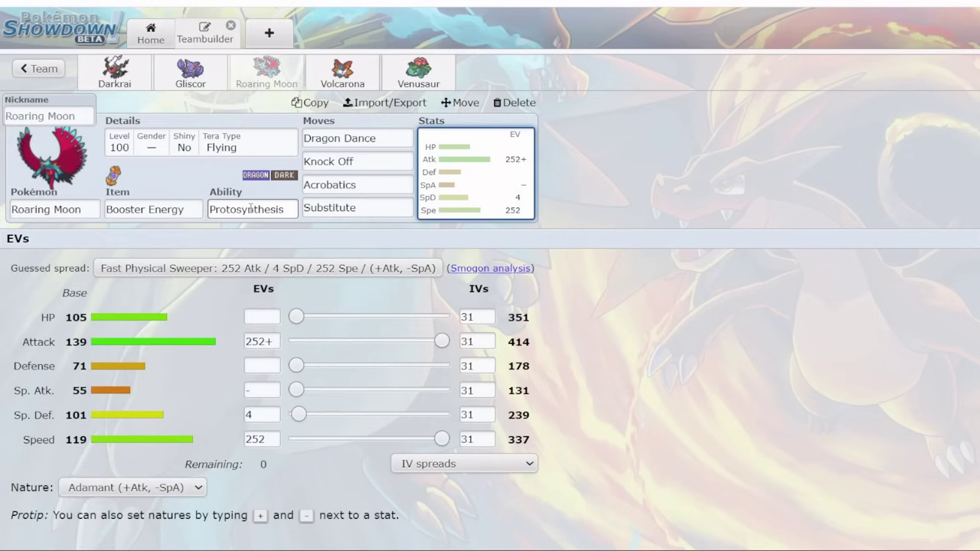
pyautogui.click(88, 216)
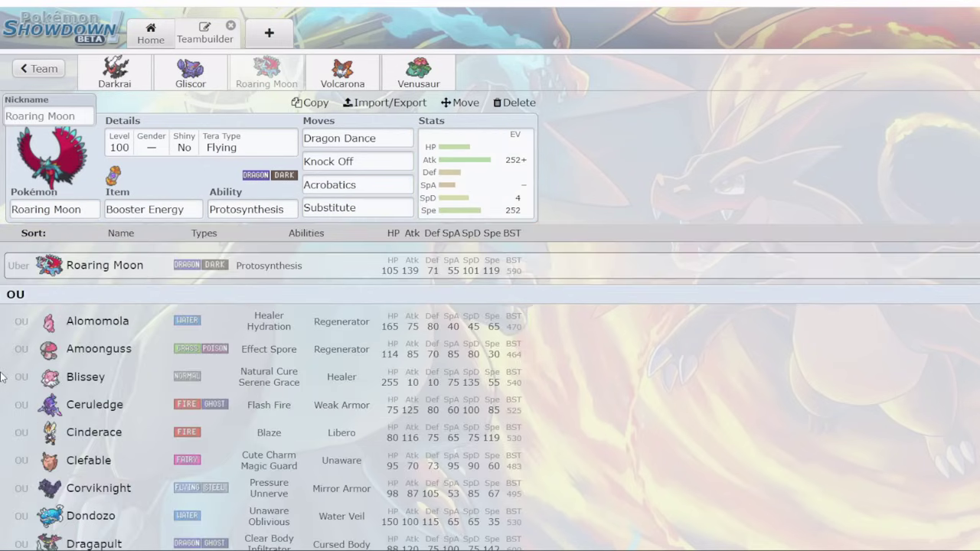
pyautogui.scroll(-3, 1, 377)
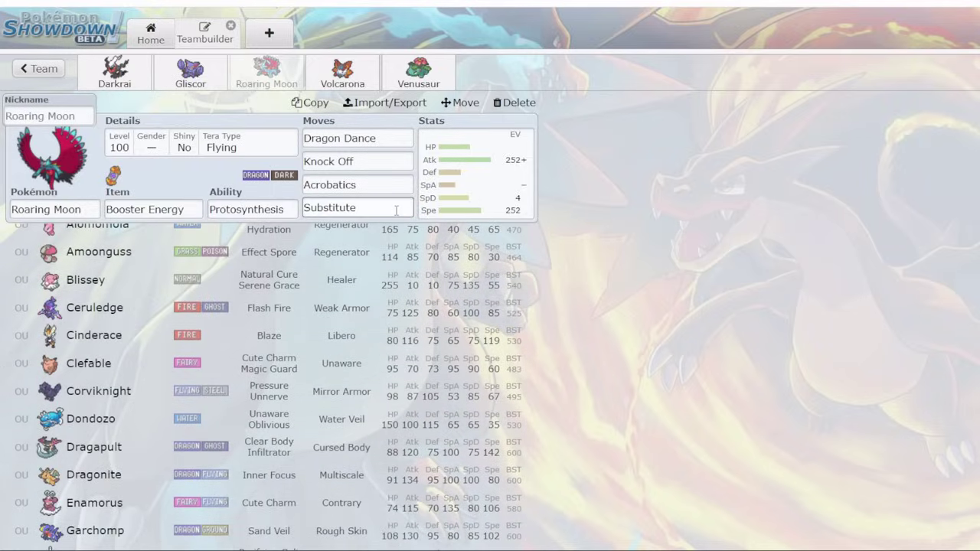
pyautogui.click(478, 186)
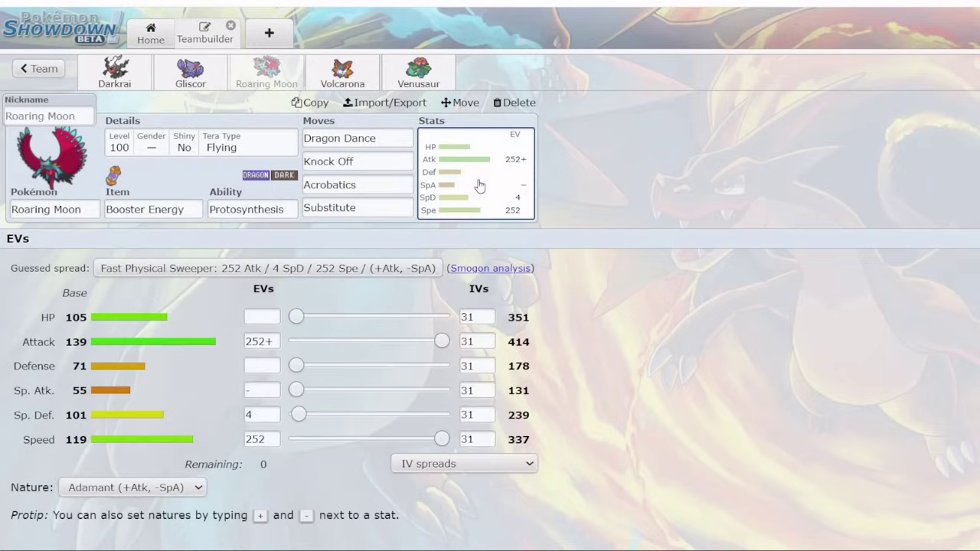
# - Give Volcarona Heavy-Duty Boots as its held item
pyautogui.click(342, 77)
pyautogui.click(148, 209)
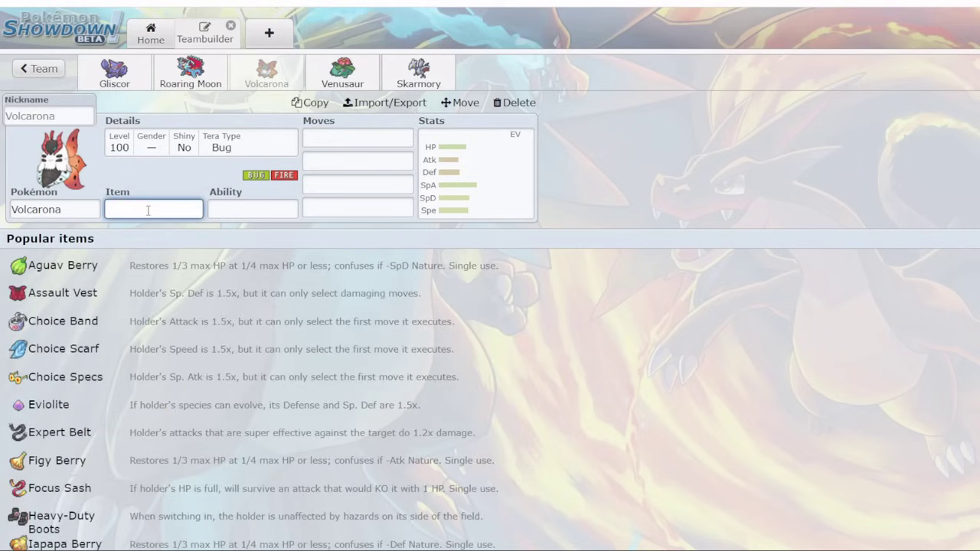
pyautogui.click(61, 523)
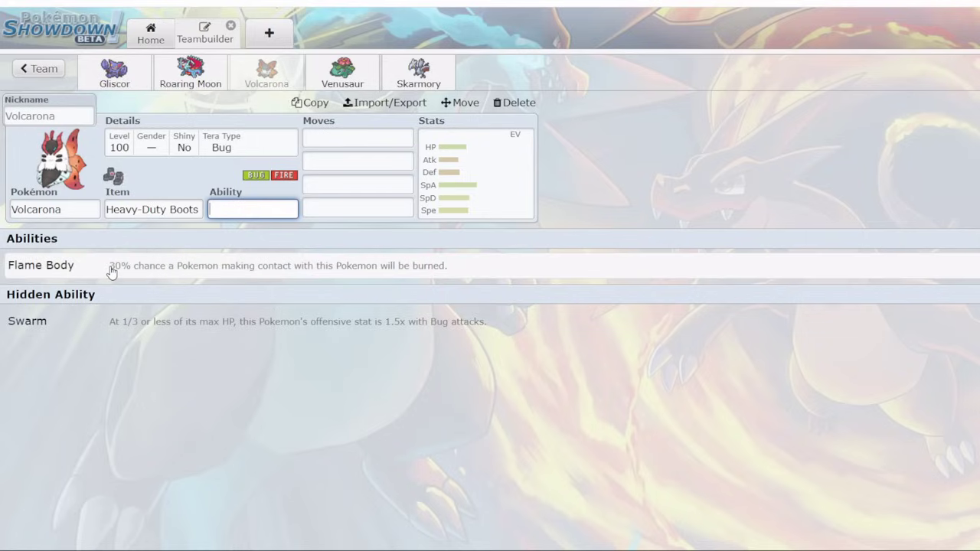
# - Change Volcarona's item to Leftovers and choose Flame Body as its ability
pyautogui.moveTo(198, 211); pyautogui.dragTo(48, 203)
pyautogui.write('lef')
pyautogui.press('Return')
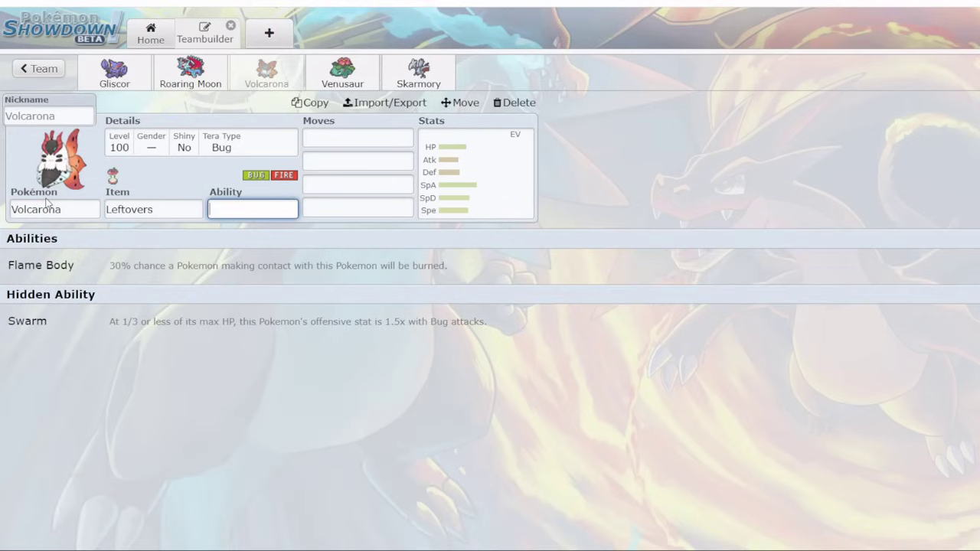
pyautogui.click(68, 268)
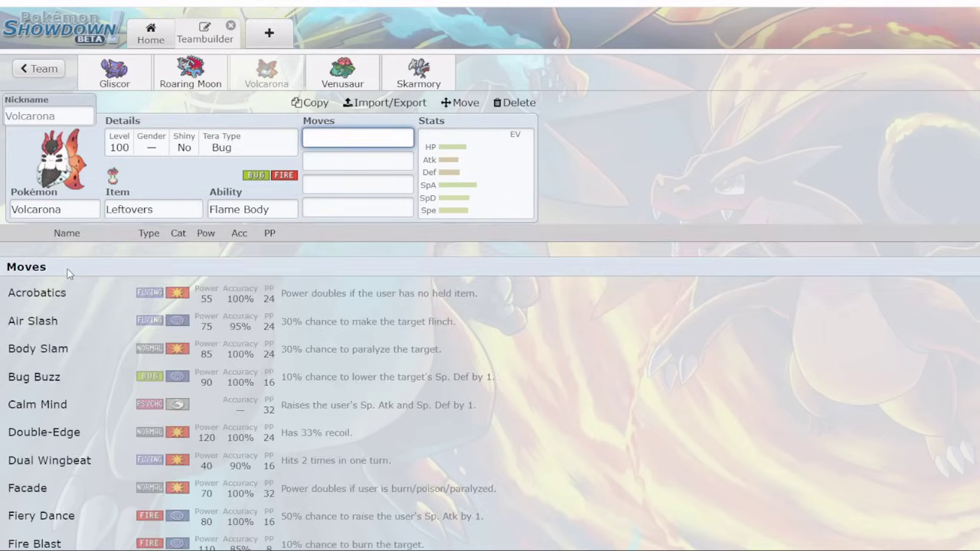
# - Fill Volcarona's four move slots with Substitute, Quiver Dance, Tera Blast and Flamethrower
pyautogui.write('sub')
pyautogui.press('Return')
pyautogui.write('quive')
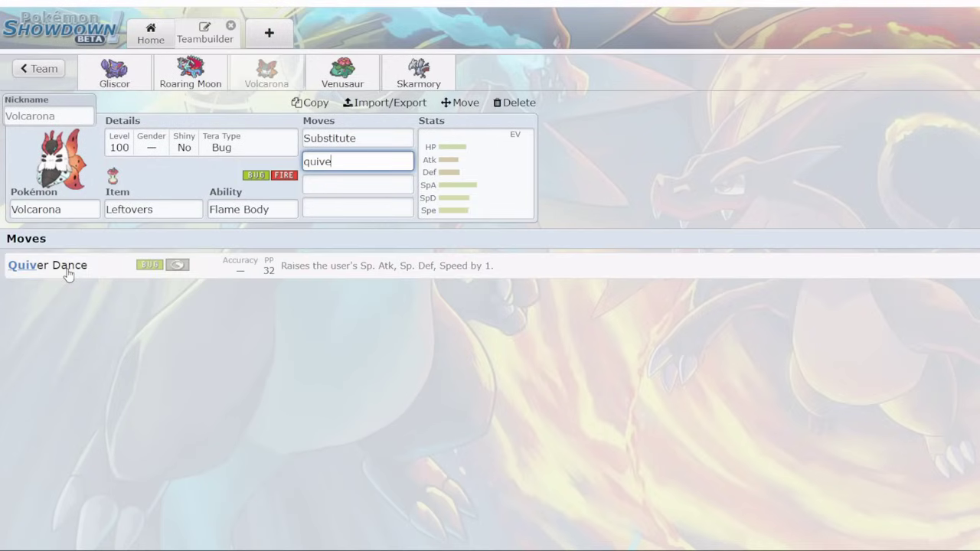
pyautogui.write('r danc')
pyautogui.press('Return')
pyautogui.write('tera bl')
pyautogui.press('Return')
pyautogui.write('f')
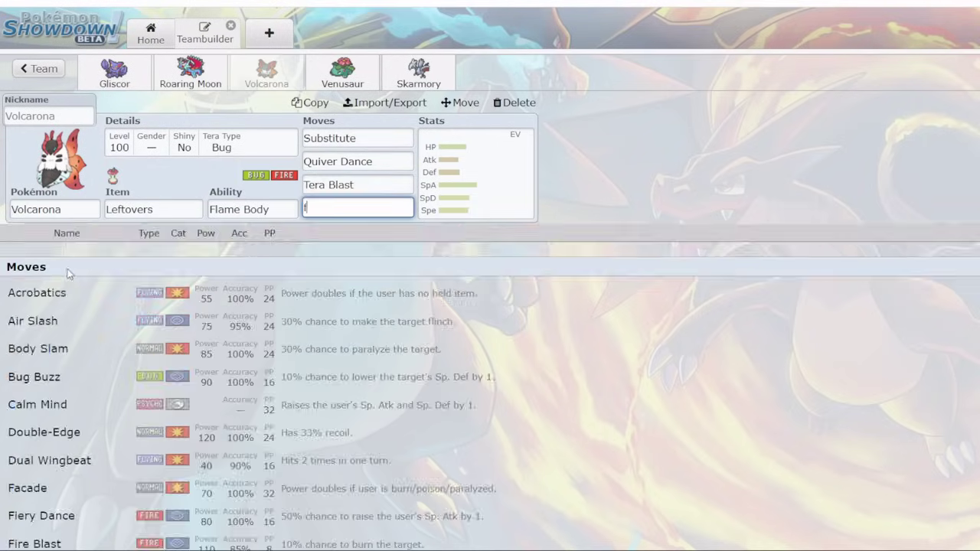
pyautogui.write('lameth')
pyautogui.press('Return')
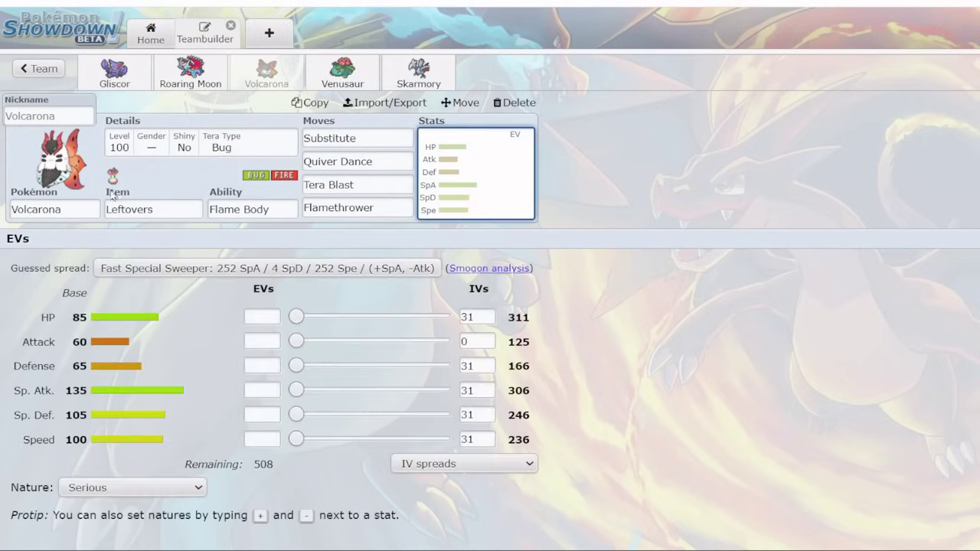
# - Change Volcarona's Tera Type to Ground
pyautogui.click(180, 144)
pyautogui.click(119, 322)
pyautogui.press('g')
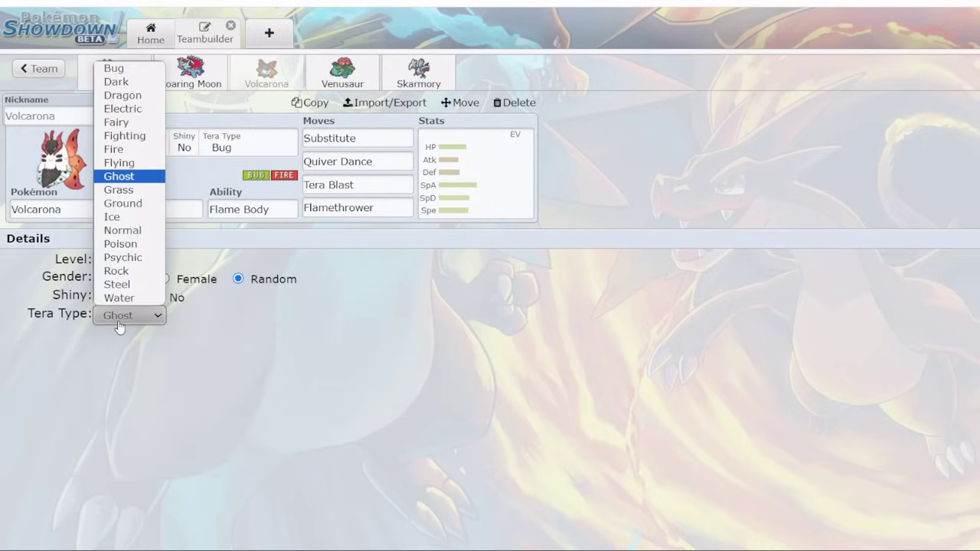
pyautogui.press('r')
pyautogui.press('o')
pyautogui.press('Return')
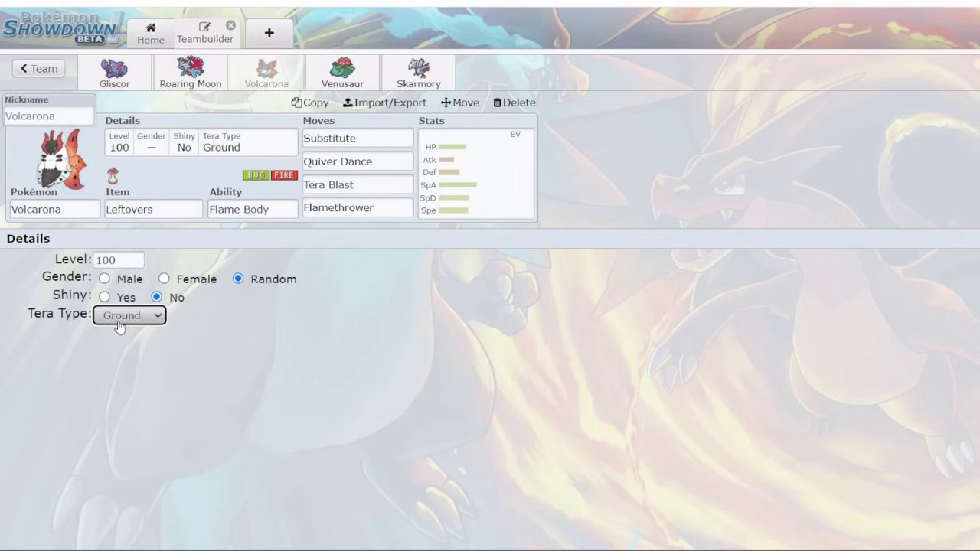
# - Replace Volcarona's Flamethrower with Fiery Dance and apply the guessed spread of 252 SpA, 4 SpD and 252 Spe with a Modest nature
pyautogui.click(398, 211)
pyautogui.write('fiery dance')
pyautogui.press('Return')
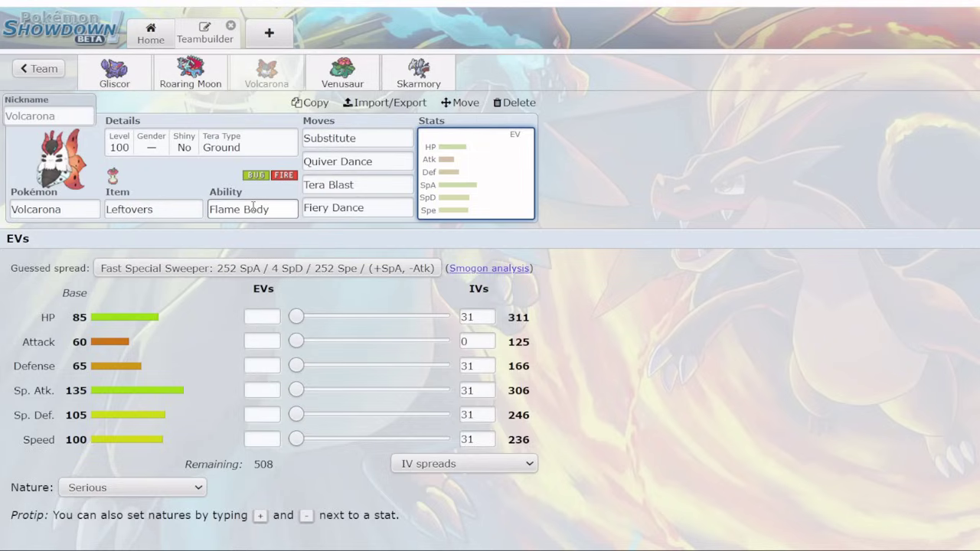
pyautogui.click(252, 268)
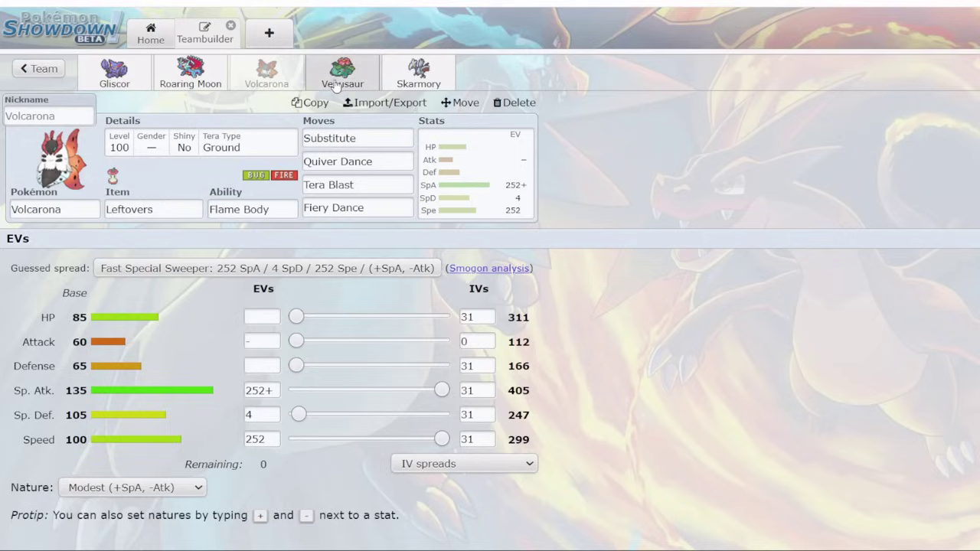
# - Give Venusaur the Life Orb item and the Chlorophyll ability
pyautogui.click(356, 74)
pyautogui.click(140, 209)
pyautogui.write('life or')
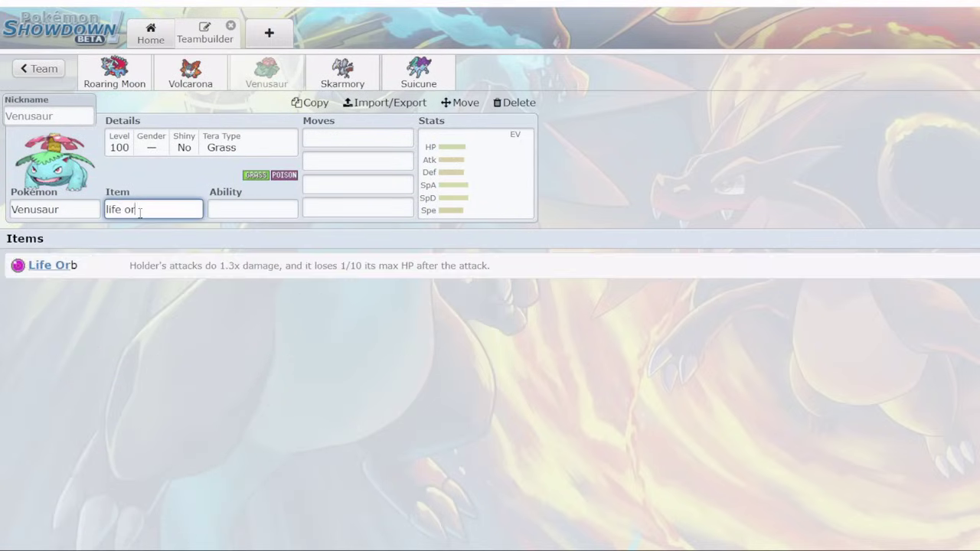
pyautogui.click(134, 265)
pyautogui.click(122, 321)
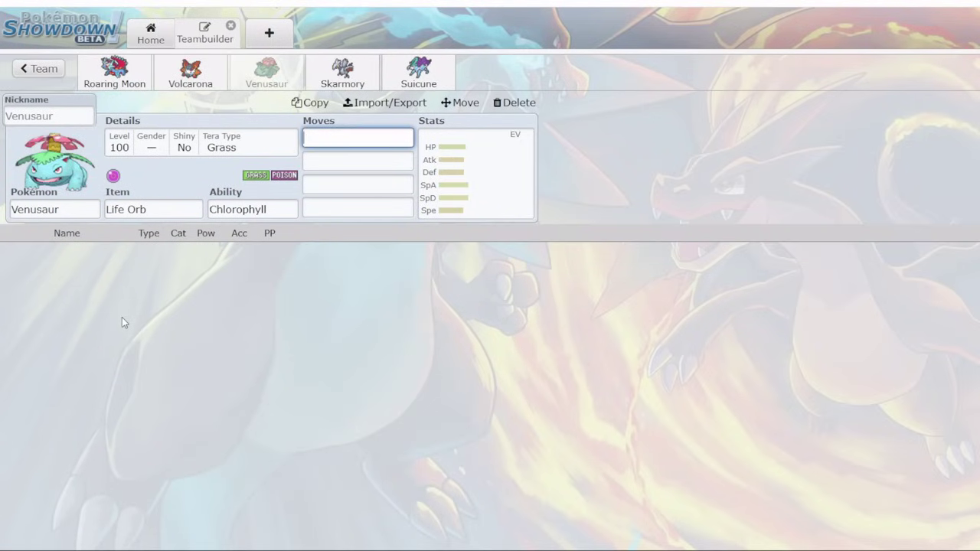
# - Fill Venusaur's four move slots with Growth, Weather Ball, Sludge Bomb and Giga Drain
pyautogui.write('growth')
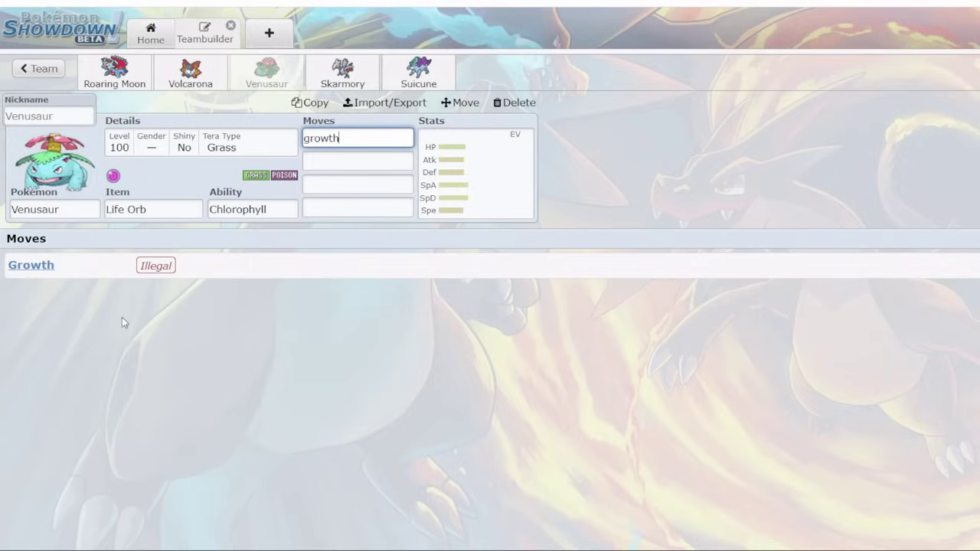
pyautogui.press('Return')
pyautogui.write('weather ball')
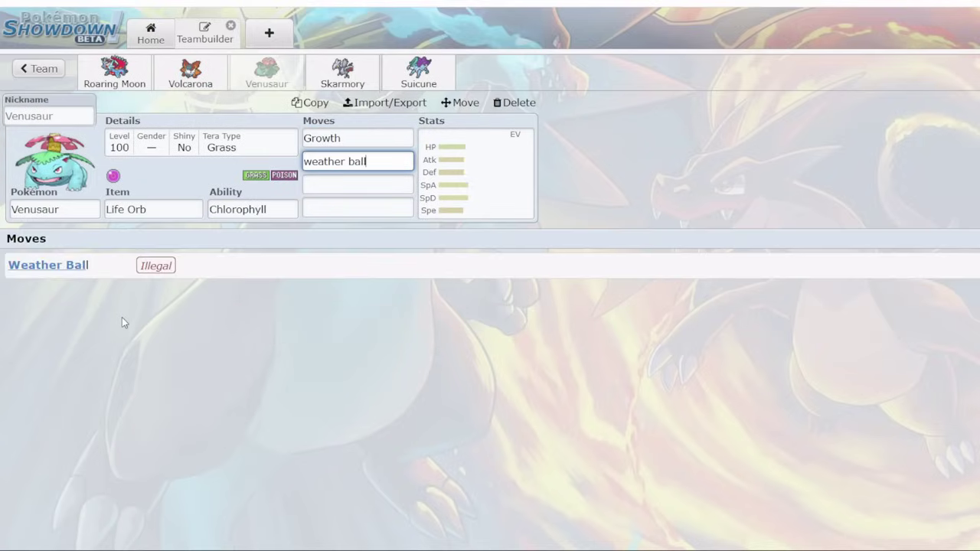
pyautogui.press('Return')
pyautogui.write('sludge bomb')
pyautogui.press('Return')
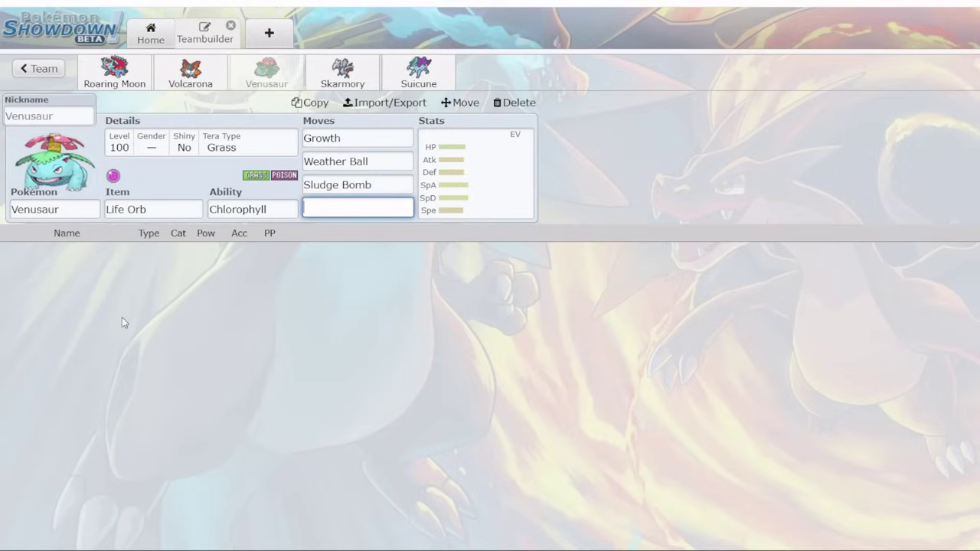
pyautogui.write('giga drain')
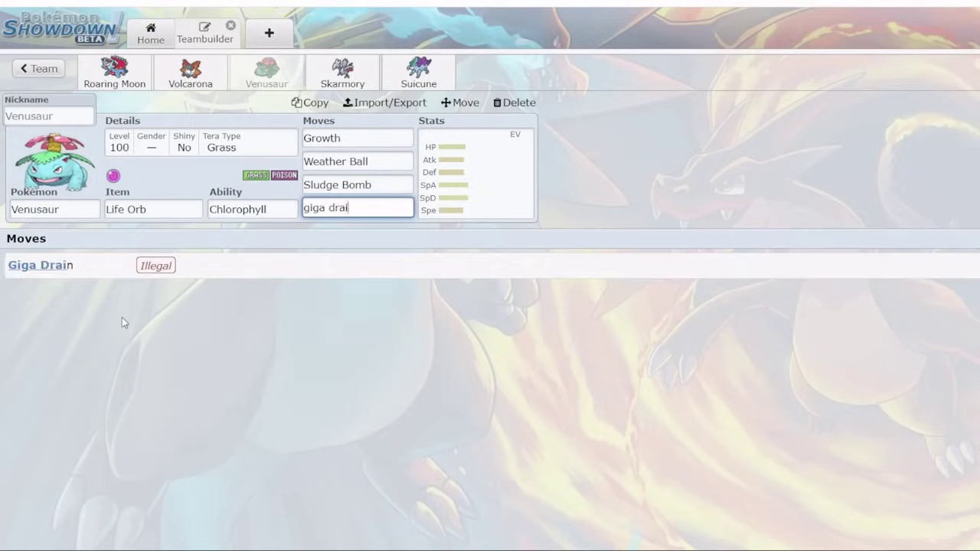
pyautogui.press('Return')
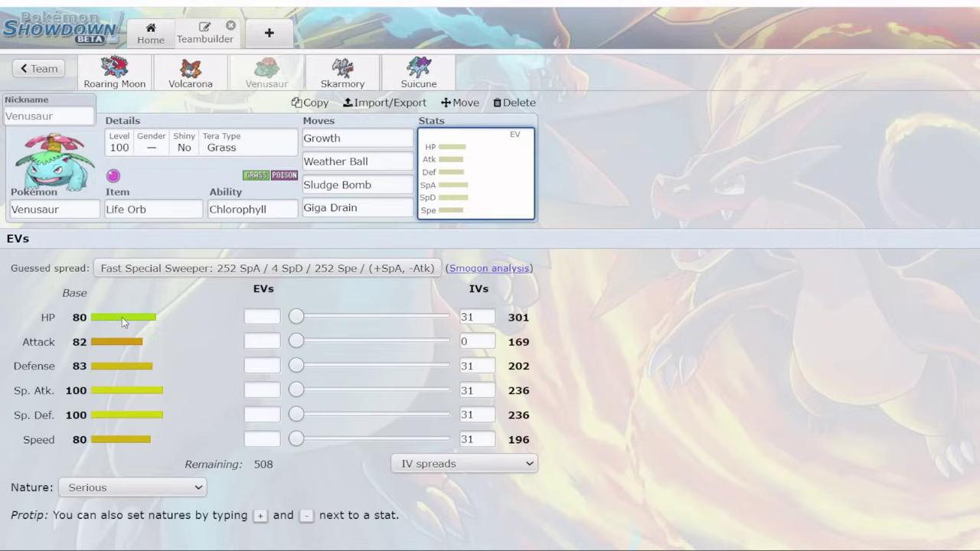
# - Replace Venusaur's Sludge Bomb with Earth Power
pyautogui.click(391, 183)
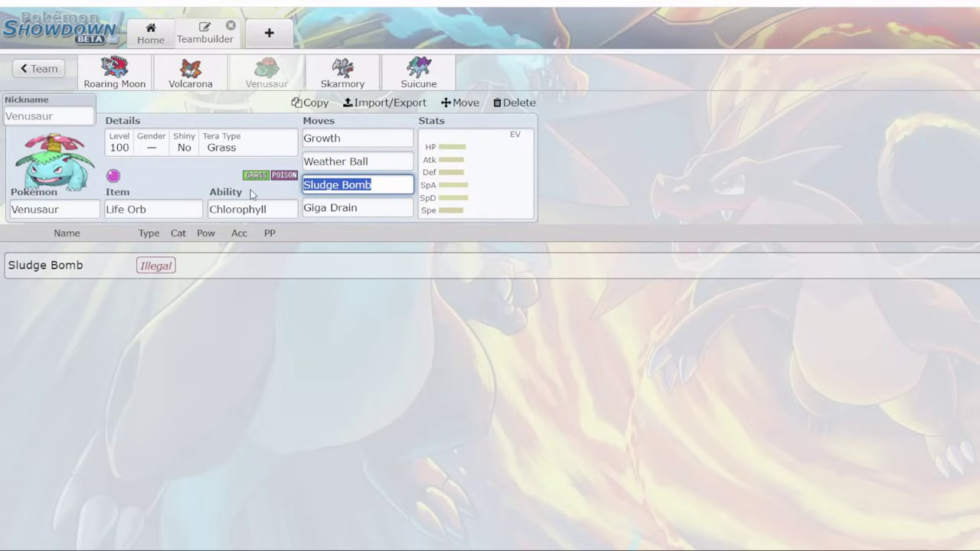
pyautogui.write('earth p')
pyautogui.press('Return')
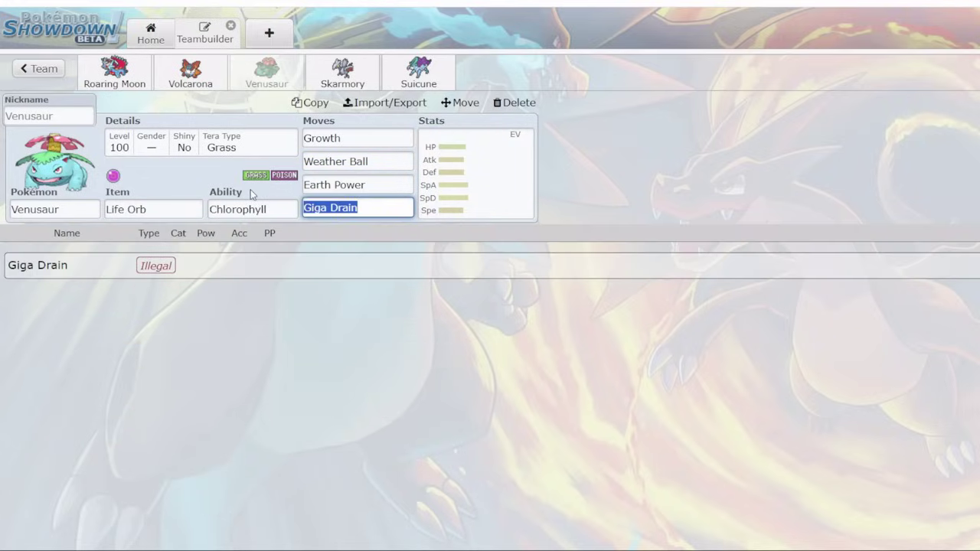
# - Set Venusaur's Tera type to Fire
pyautogui.click(205, 162)
pyautogui.click(130, 316)
pyautogui.write('fire')
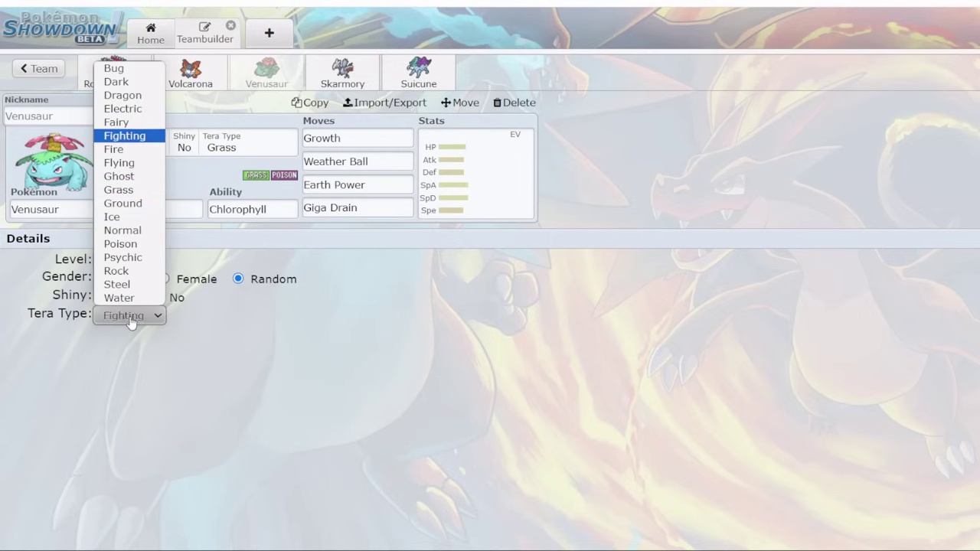
pyautogui.press('Return')
# - Apply Venusaur's guessed spread of 252 SpA, 4 SpD and 252 Spe, and make Speed the boosted stat for a Timid nature
pyautogui.click(449, 183)
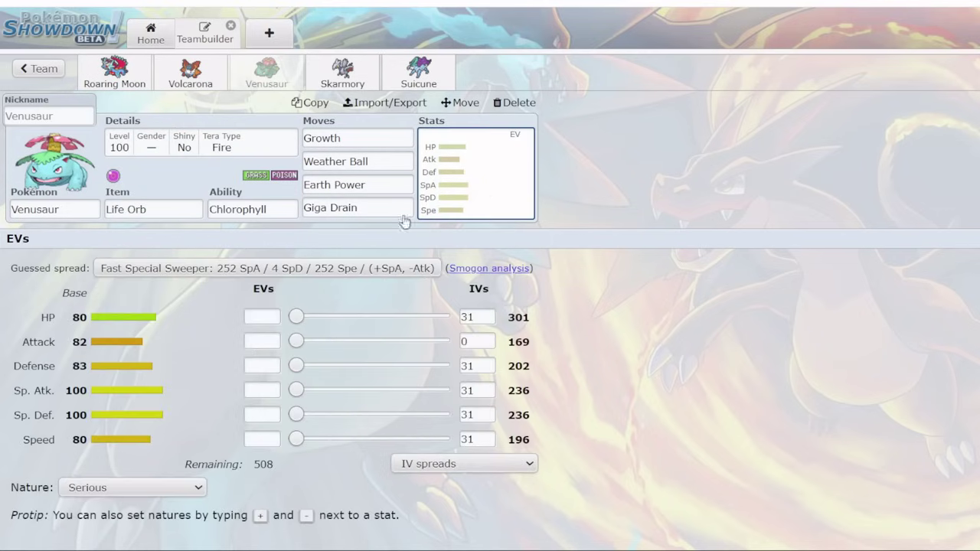
pyautogui.click(306, 268)
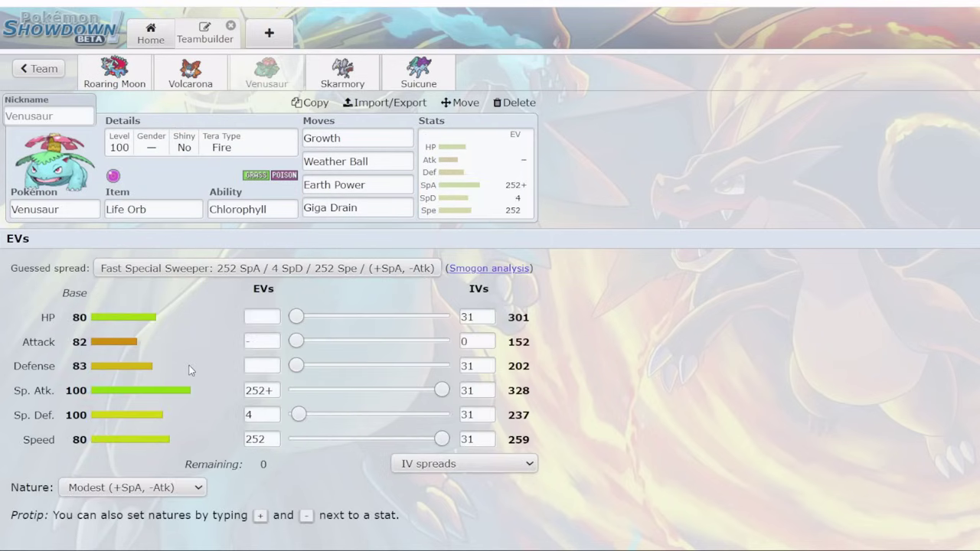
pyautogui.click(269, 438)
pyautogui.write('+')
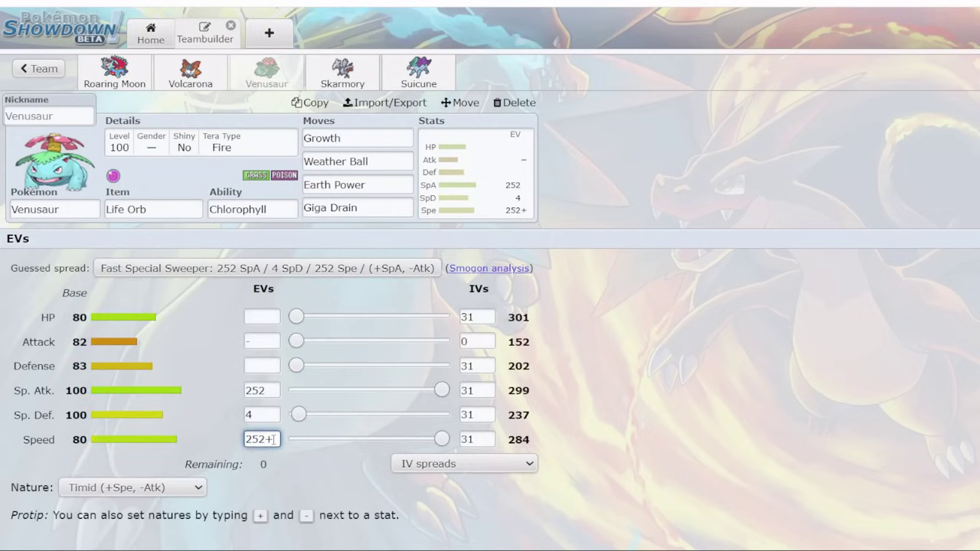
pyautogui.click(173, 351)
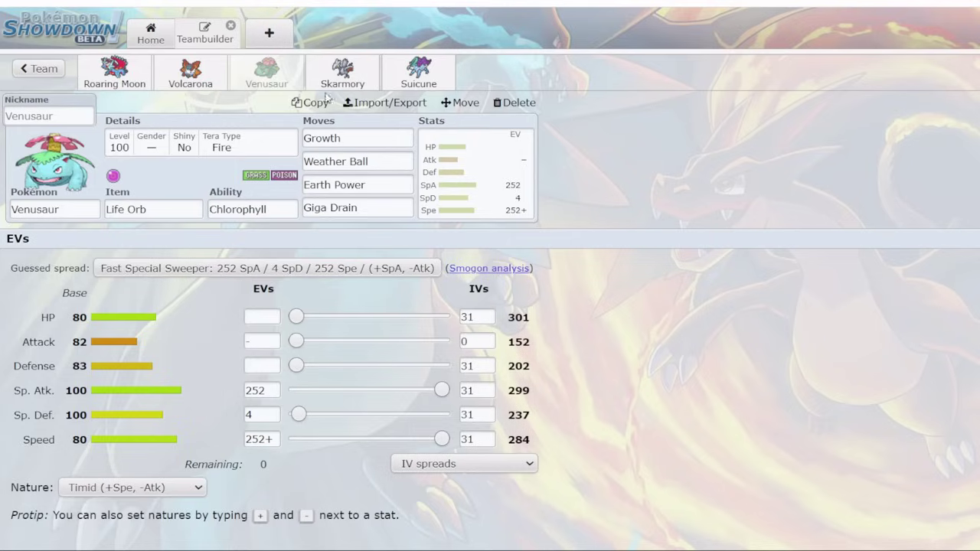
# - Give Skarmory the Rocky Helmet item and the Sturdy ability
pyautogui.click(342, 73)
pyautogui.click(149, 214)
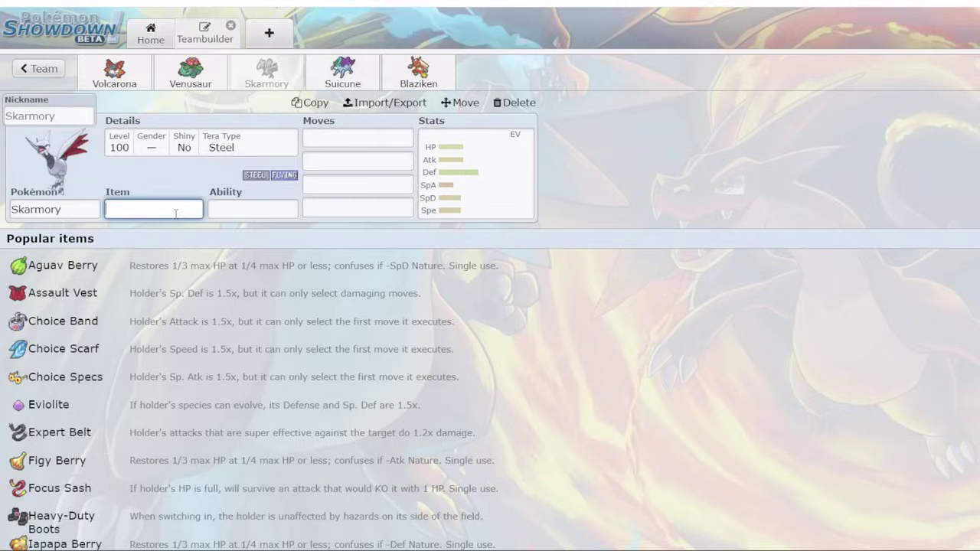
pyautogui.write('rocky helmet')
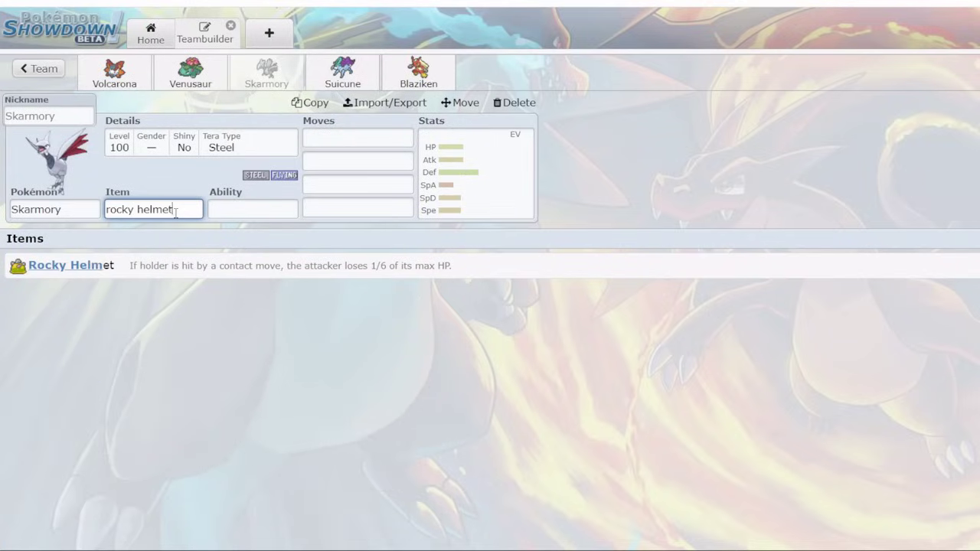
pyautogui.press('Return')
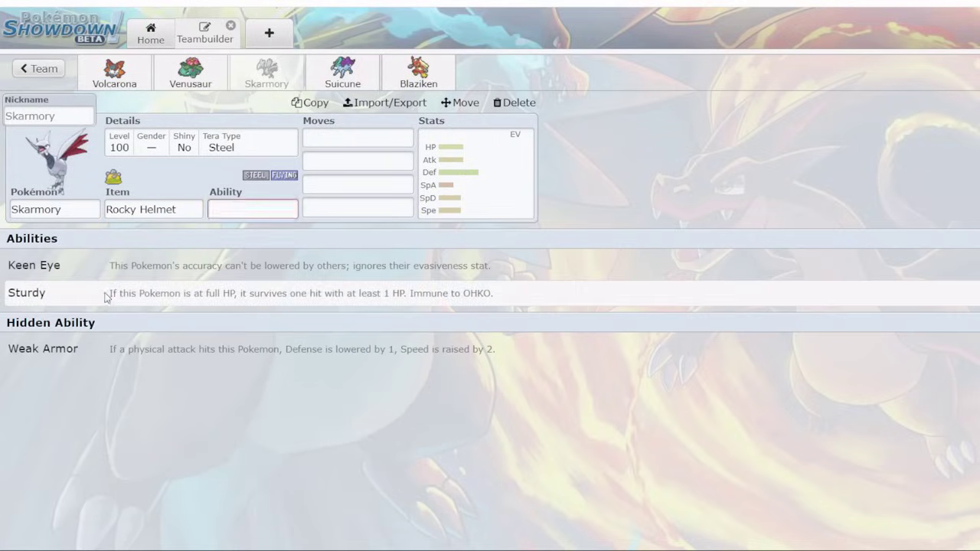
pyautogui.click(107, 296)
# - Fill Skarmory's four move slots with Spikes, Body Press, Roost and Iron Defense
pyautogui.write('spikes')
pyautogui.press('Return')
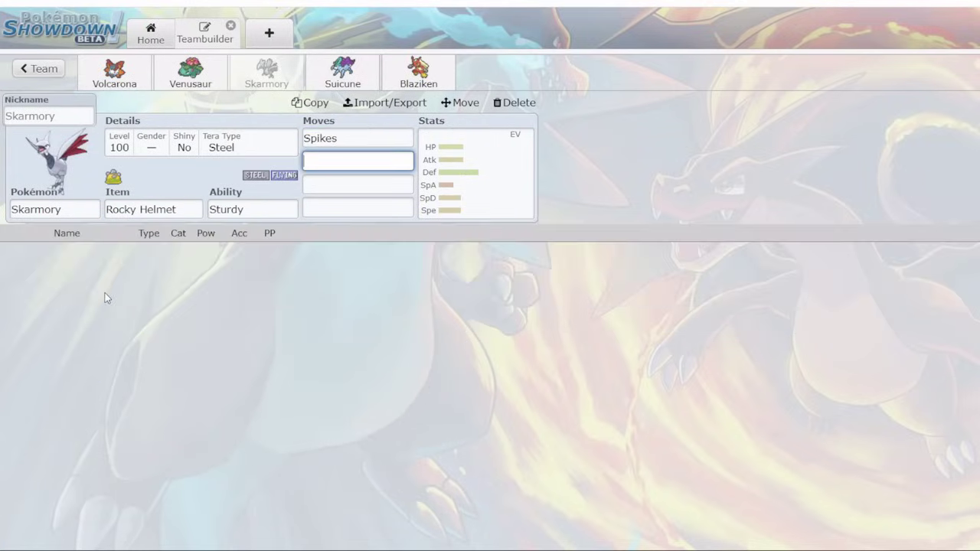
pyautogui.write('body press')
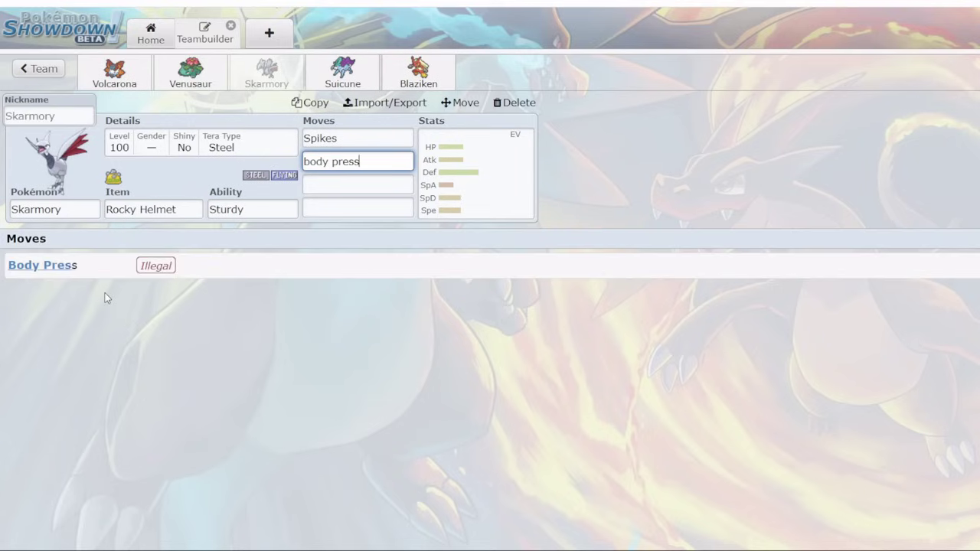
pyautogui.press('Return')
pyautogui.write('roost')
pyautogui.press('Return')
pyautogui.write('iron d')
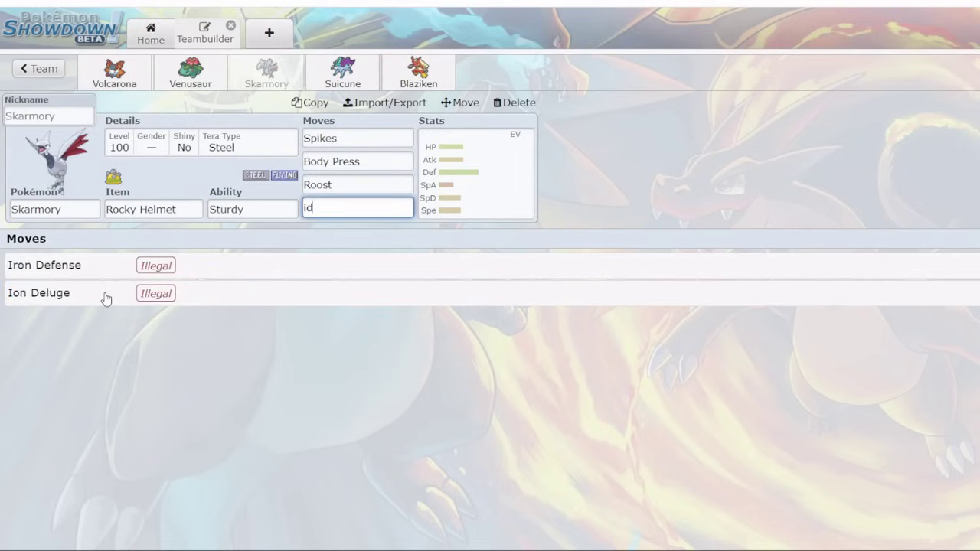
pyautogui.write('efense')
pyautogui.press('Return')
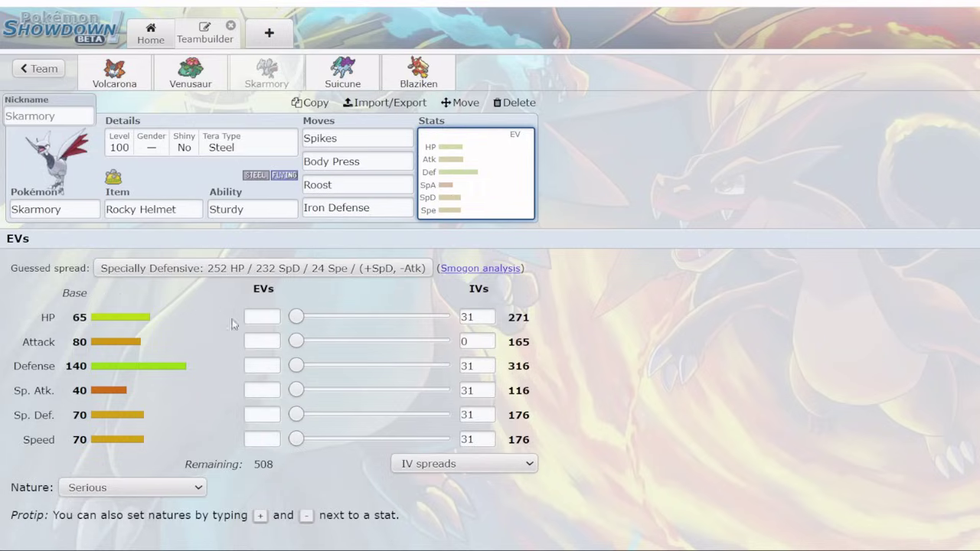
# - Set Skarmory's EVs to 248 HP, 252 Defense and 8 Sp. Def. with a Bold nature (+Def, -Atk)
pyautogui.click(260, 317)
pyautogui.write('248')
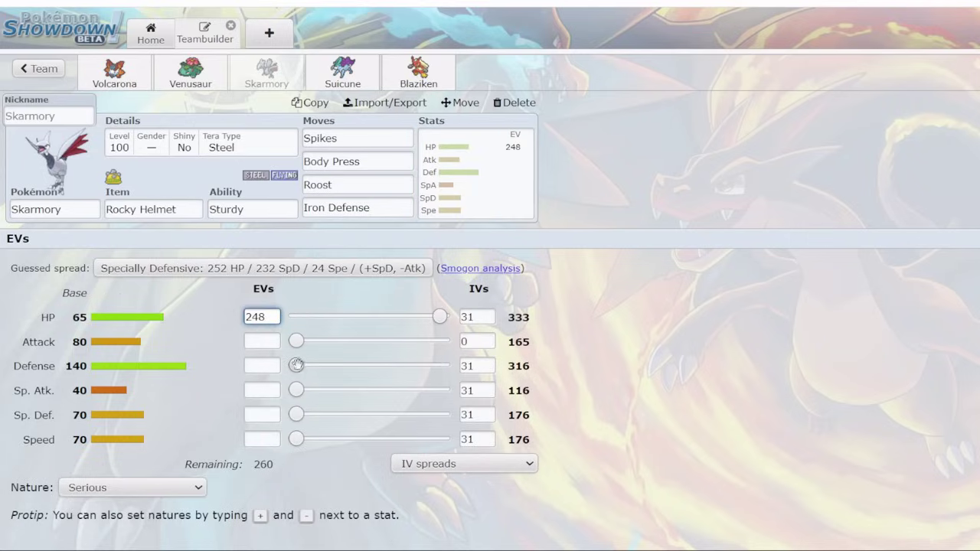
pyautogui.moveTo(295, 366); pyautogui.dragTo(560, 369)
pyautogui.moveTo(293, 414); pyautogui.dragTo(302, 415)
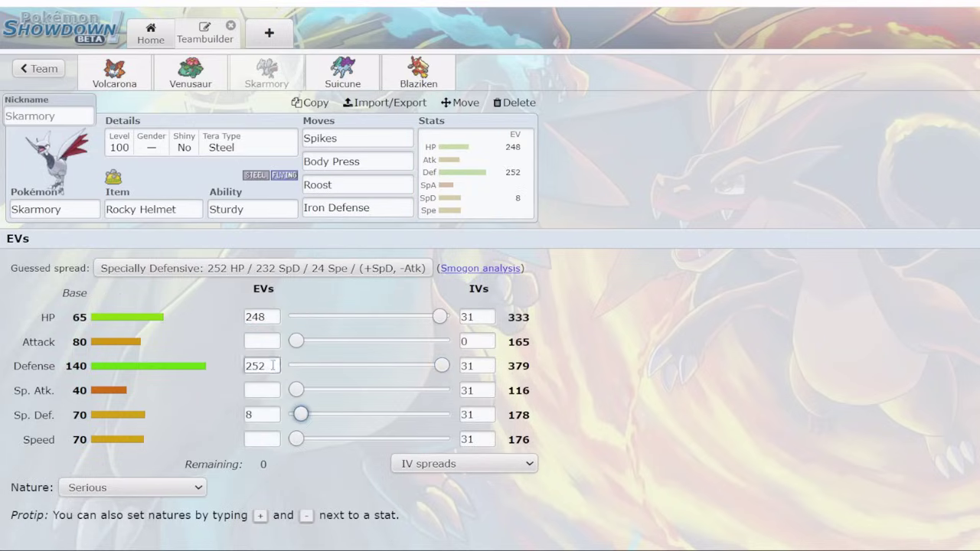
pyautogui.click(269, 366)
pyautogui.write('+')
pyautogui.click(265, 345)
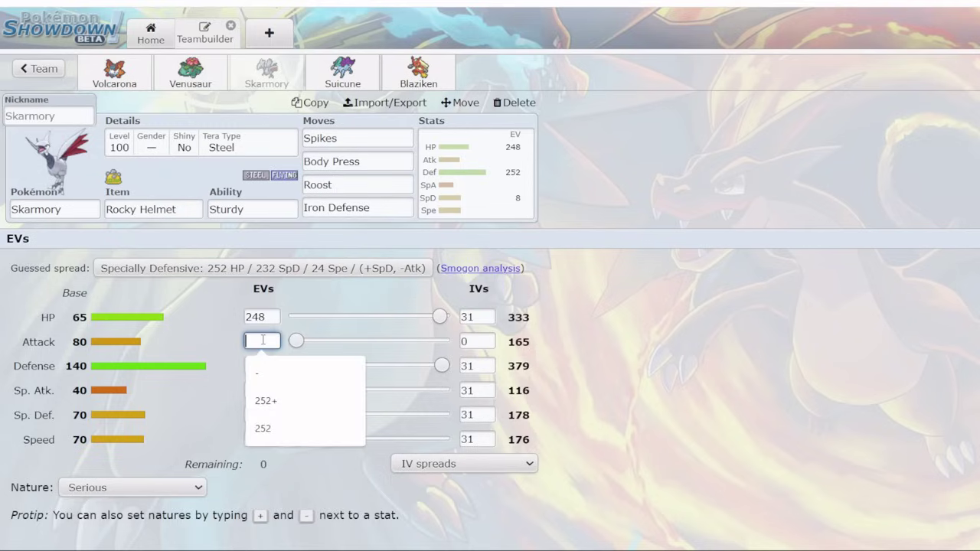
pyautogui.write('-')
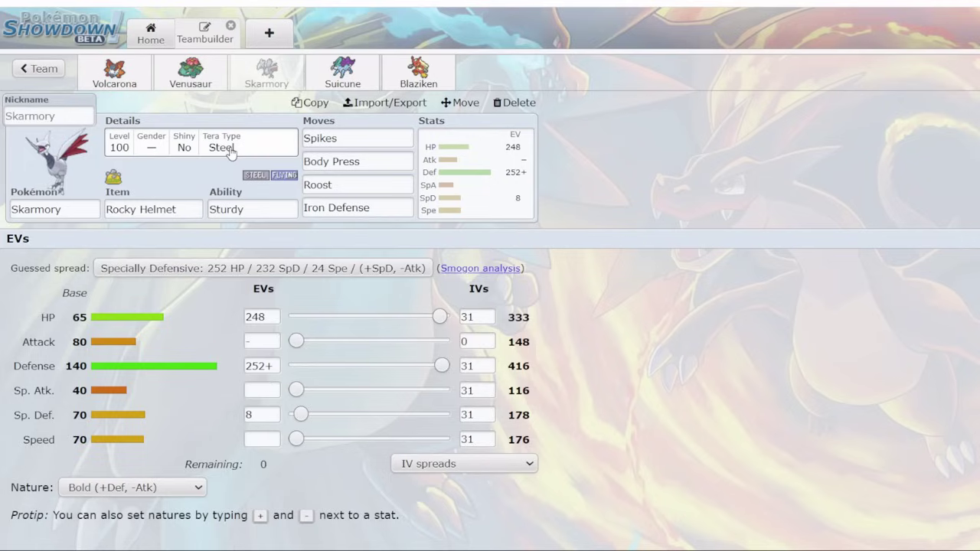
# - Set Skarmory's Tera type to Dragon
pyautogui.click(343, 73)
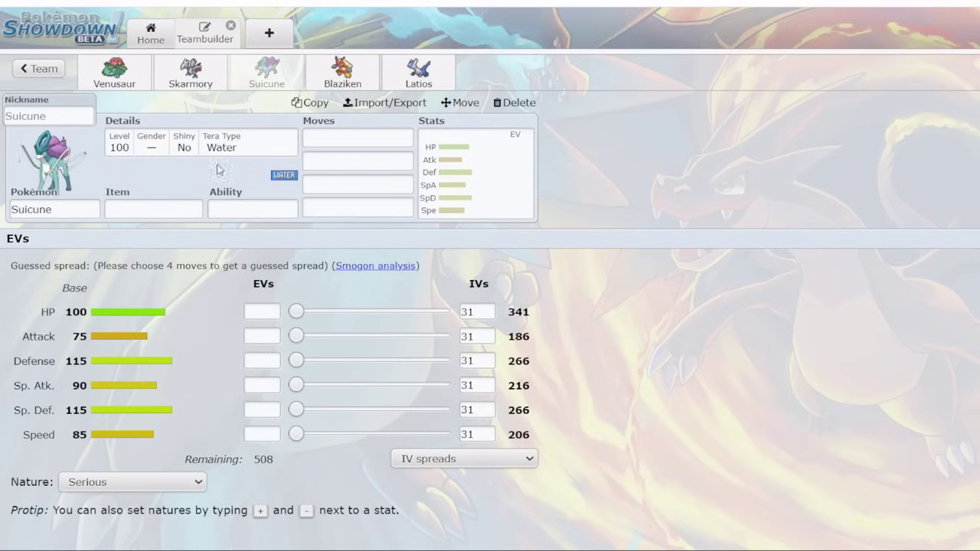
pyautogui.click(150, 202)
pyautogui.click(191, 72)
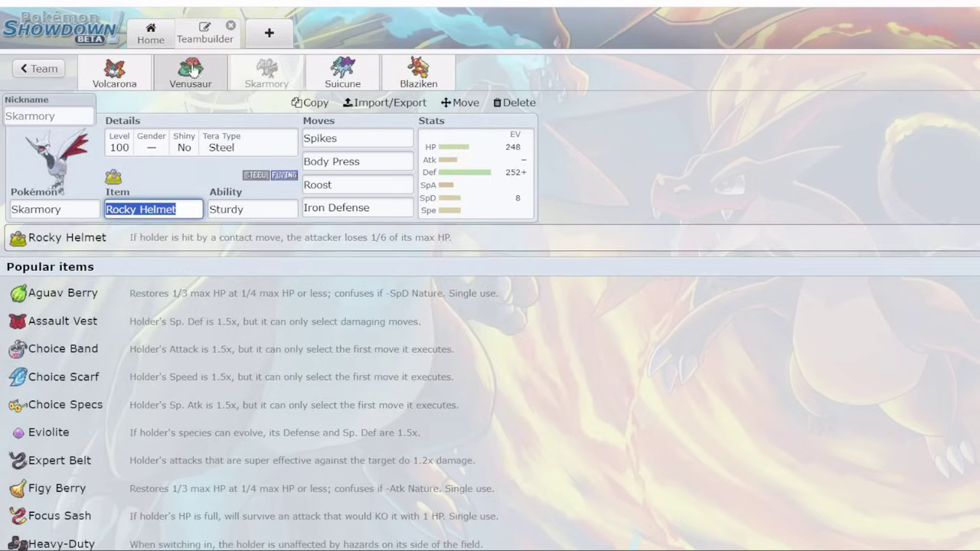
pyautogui.click(186, 136)
pyautogui.click(129, 315)
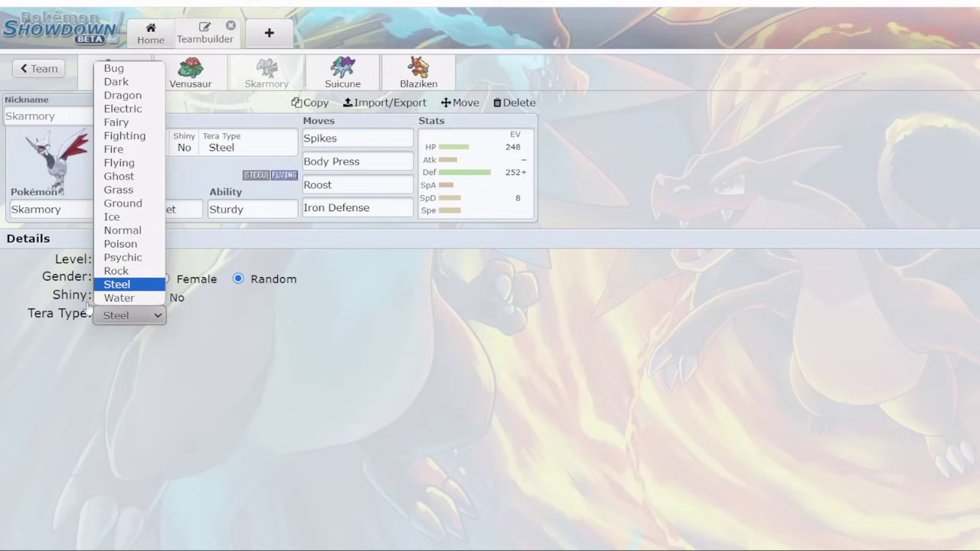
pyautogui.click(133, 331)
pyautogui.click(130, 316)
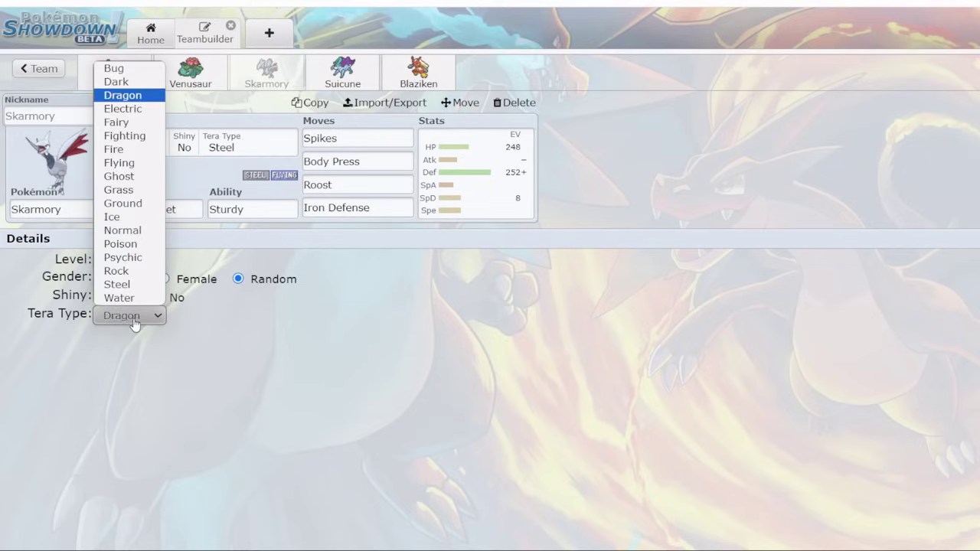
pyautogui.click(123, 94)
pyautogui.click(255, 339)
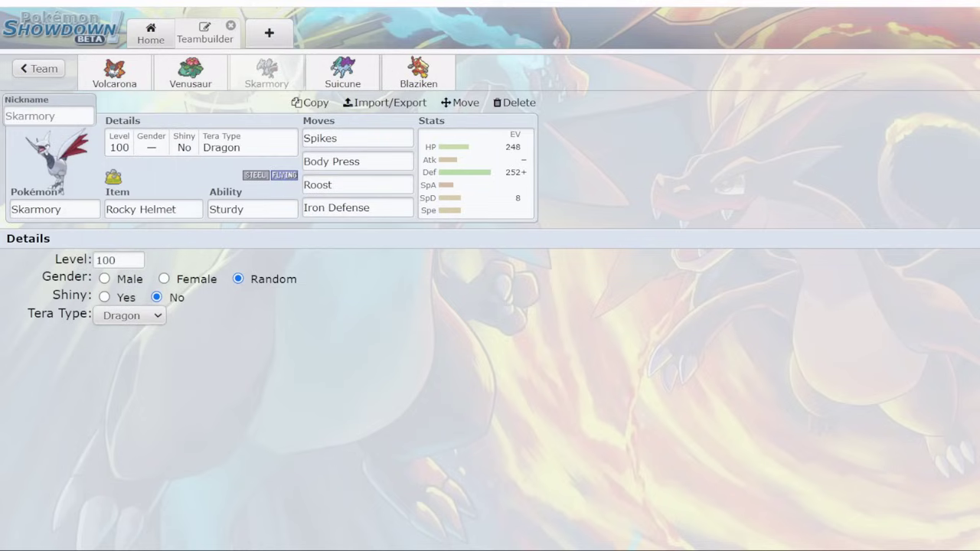
# - Give Suicune the Leftovers item and the Pressure ability
pyautogui.click(342, 73)
pyautogui.click(141, 212)
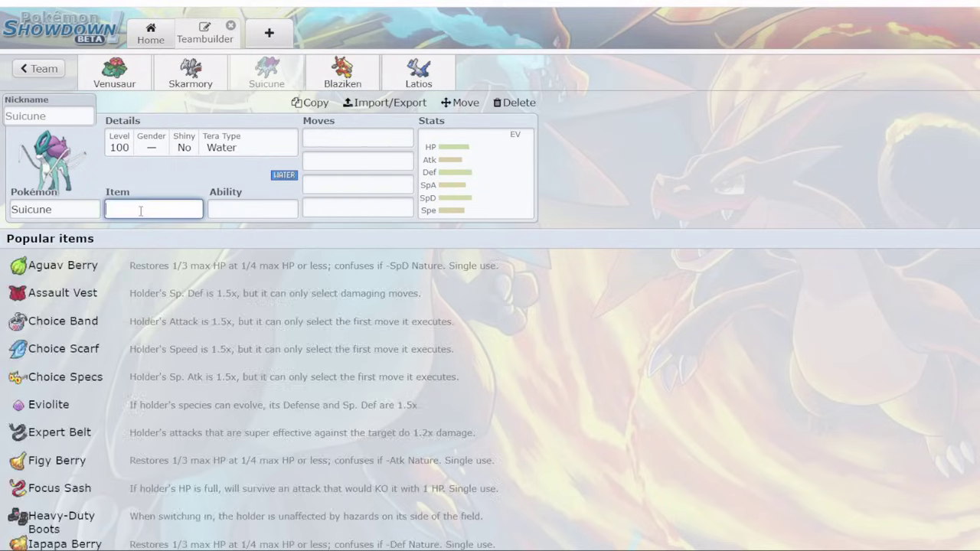
pyautogui.write('left')
pyautogui.press('Return')
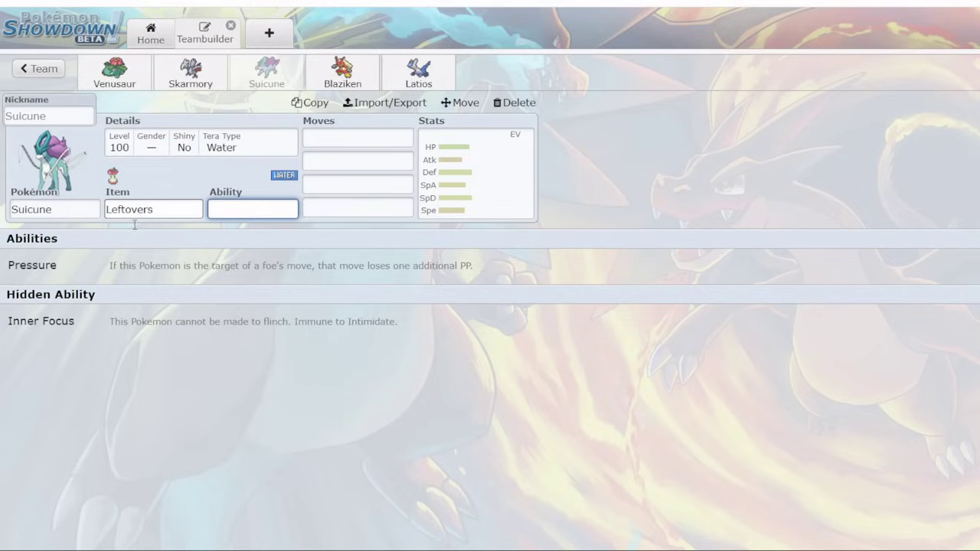
pyautogui.click(95, 265)
# - Fill Suicune's four move slots with Substitute, Calm Mind, Protect and Scald
pyautogui.write('sub')
pyautogui.press('Return')
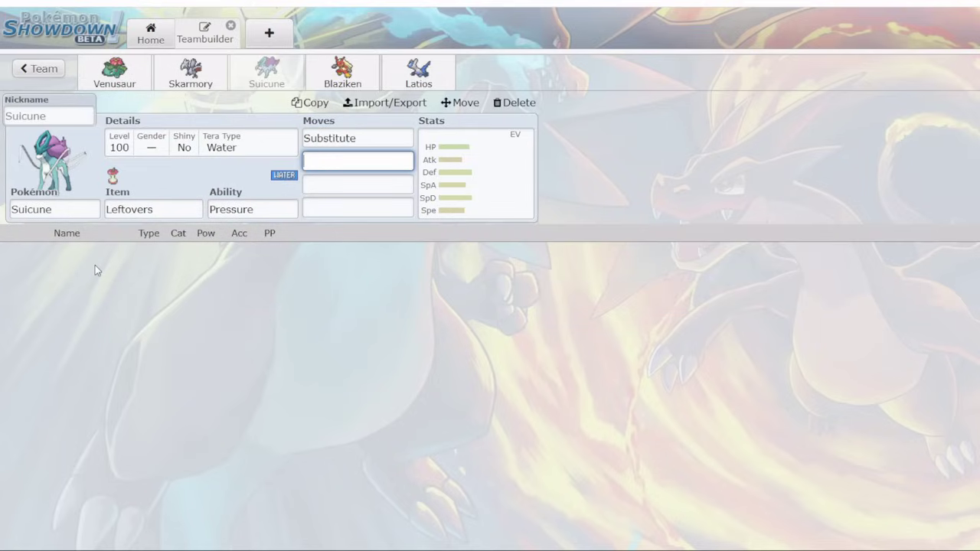
pyautogui.write('calm min')
pyautogui.press('Return')
pyautogui.write('protec')
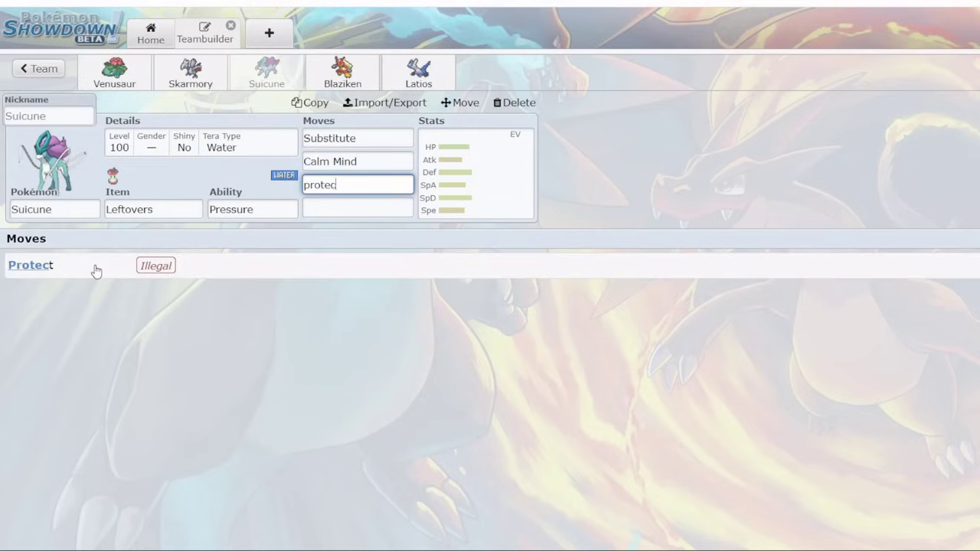
pyautogui.press('Return')
pyautogui.write('scal')
pyautogui.press('Return')
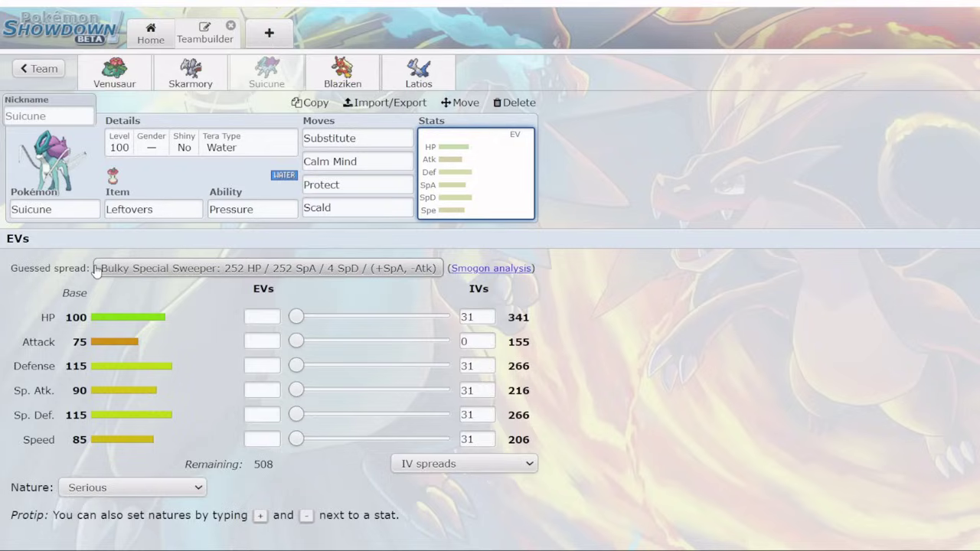
# - Change Suicune's Tera type to Steel
pyautogui.click(195, 138)
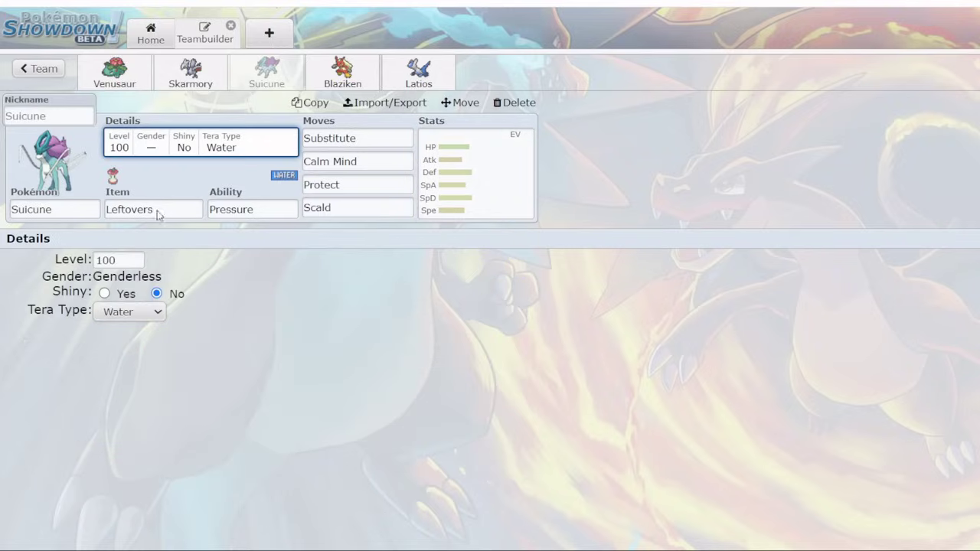
pyautogui.click(142, 312)
pyautogui.click(194, 321)
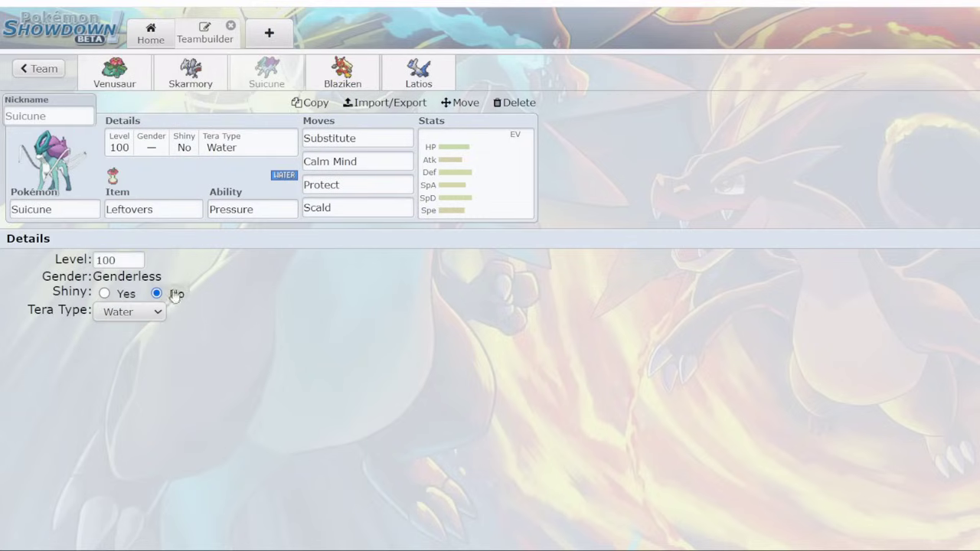
pyautogui.click(149, 305)
pyautogui.press('Up')
pyautogui.press('Return')
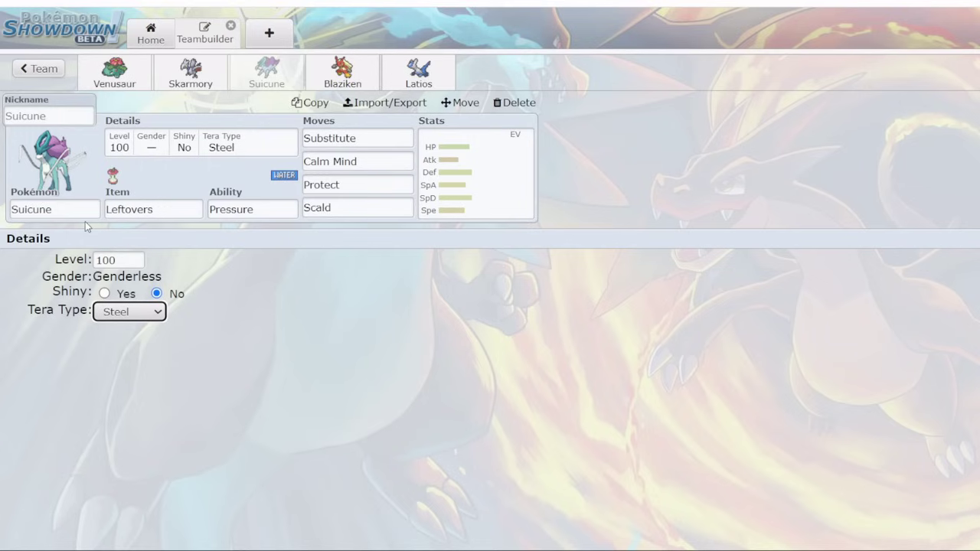
# - Look through the selectable OU Pokémon as possible matchups for Suicune and review its Calm Mind and Protect moves
pyautogui.click(167, 184)
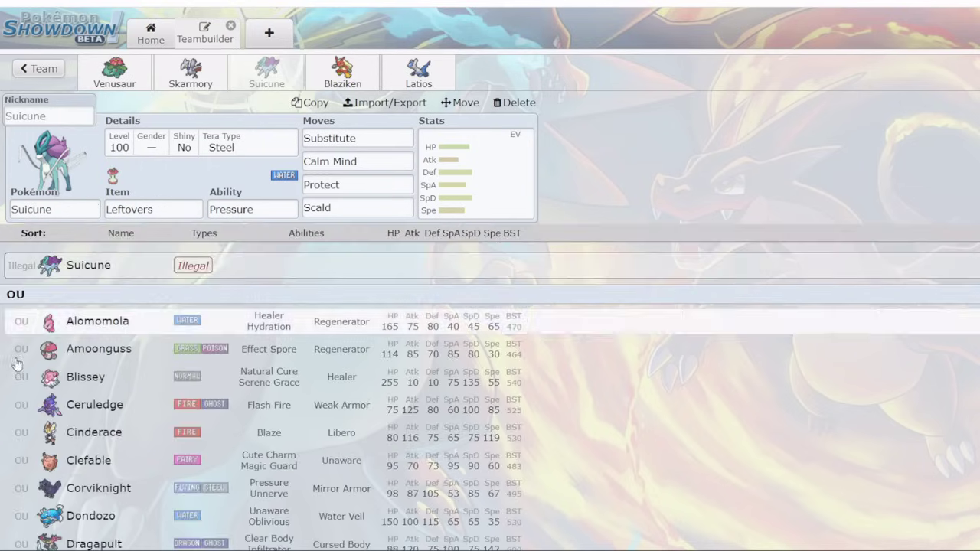
pyautogui.scroll(-5, 11, 383)
pyautogui.scroll(-4, 2, 414)
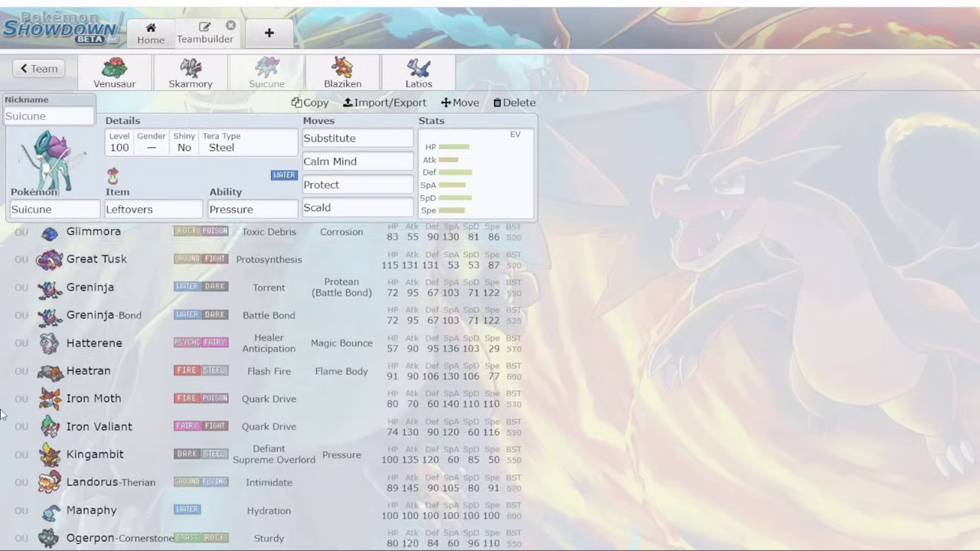
pyautogui.scroll(-3, 2, 414)
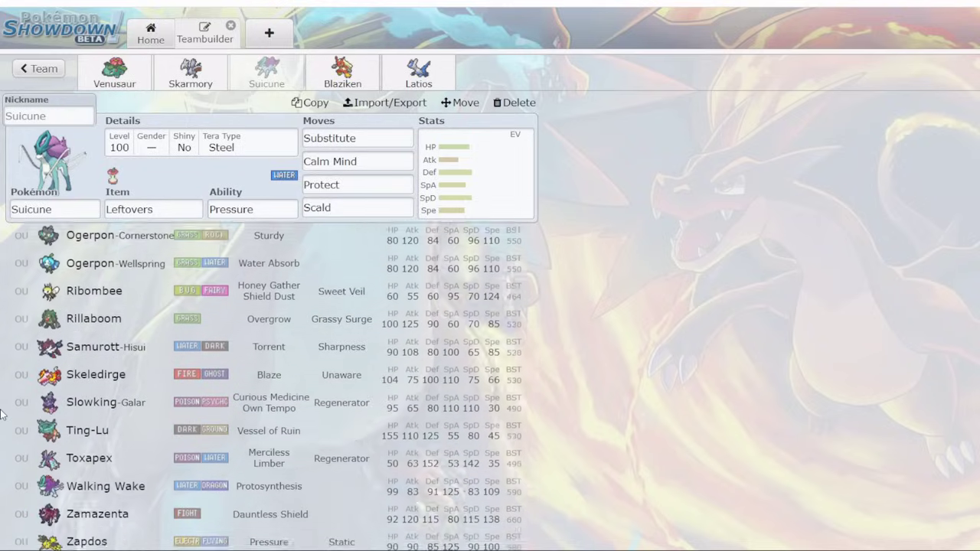
pyautogui.scroll(-3, 2, 415)
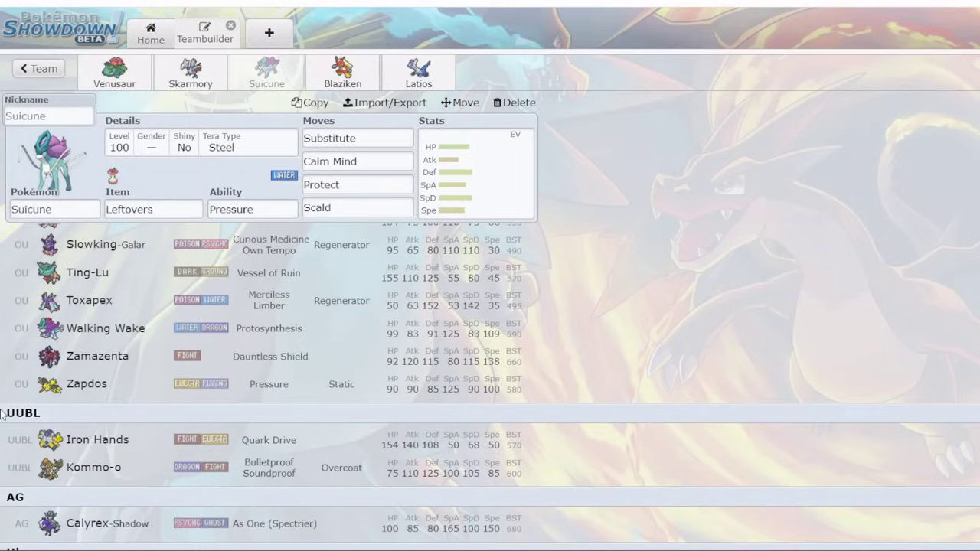
pyautogui.scroll(15, 2, 414)
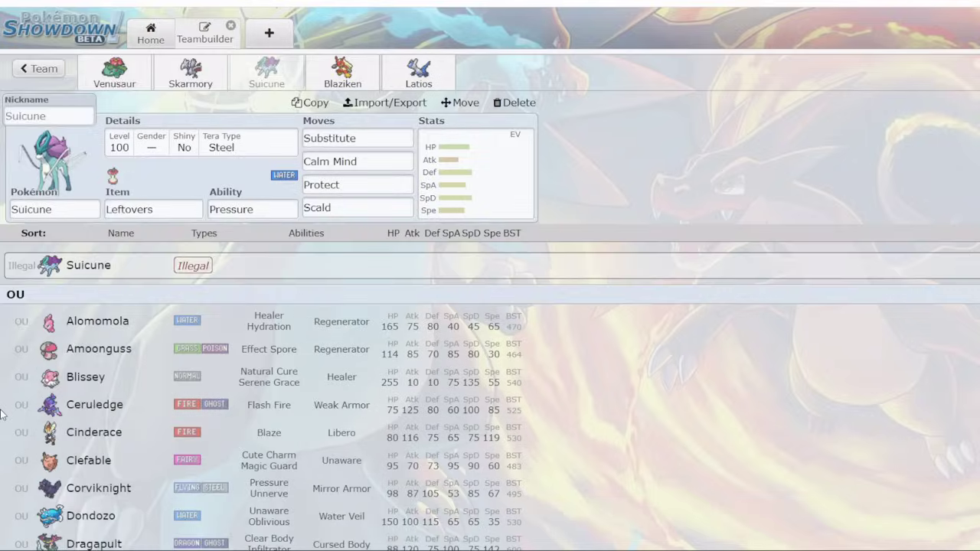
pyautogui.click(325, 163)
pyautogui.click(362, 182)
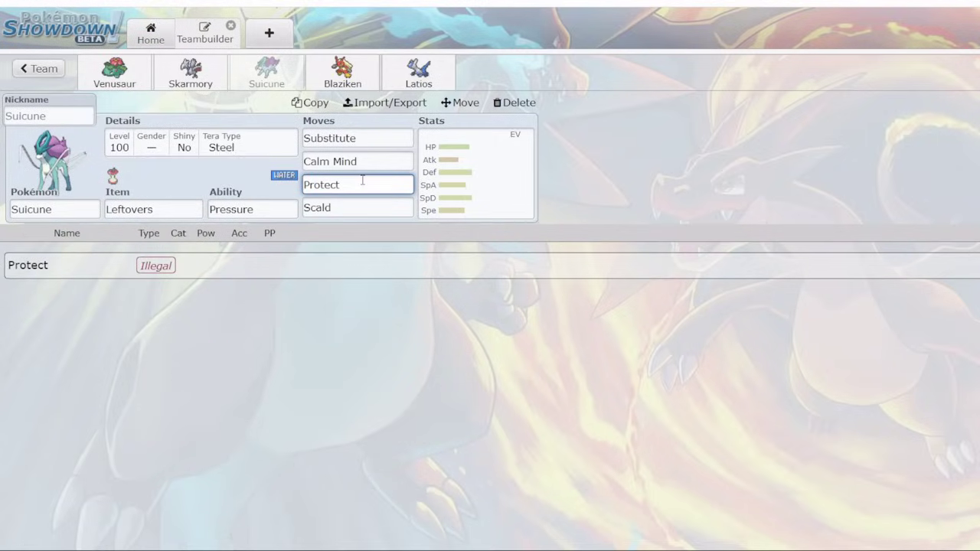
# - Replace Suicune's Protect with Tera Blast in the third move slot
pyautogui.click(375, 138)
pyautogui.click(365, 184)
pyautogui.doubleClick(365, 184)
pyautogui.write('Tera B')
pyautogui.press('Tab')
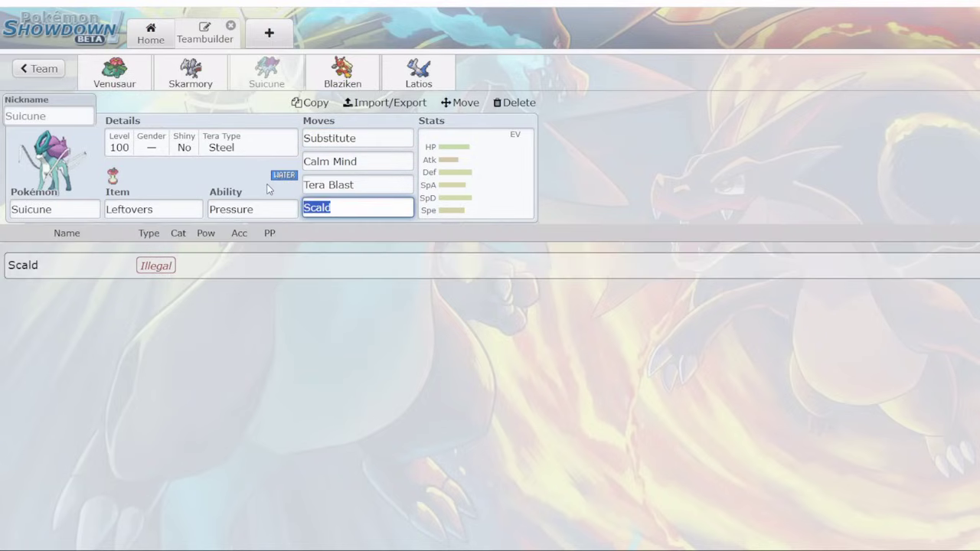
# - Change Suicune's Tera type to Electric
pyautogui.click(212, 156)
pyautogui.click(131, 312)
pyautogui.press('e')
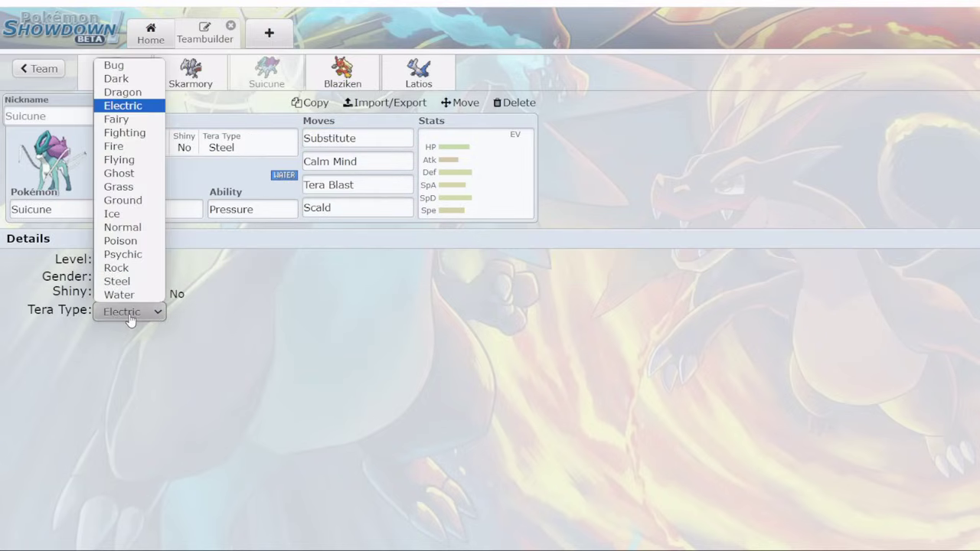
pyautogui.press('Return')
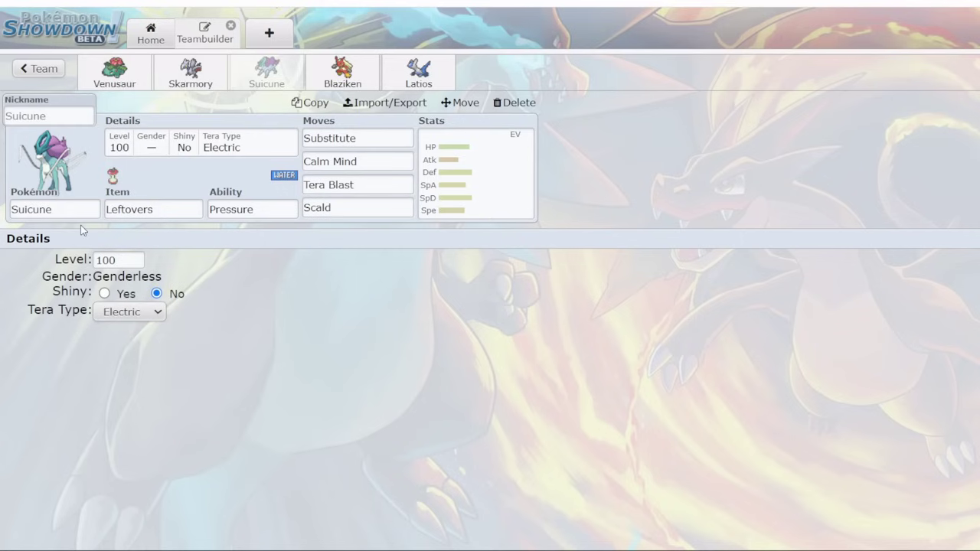
pyautogui.click(61, 209)
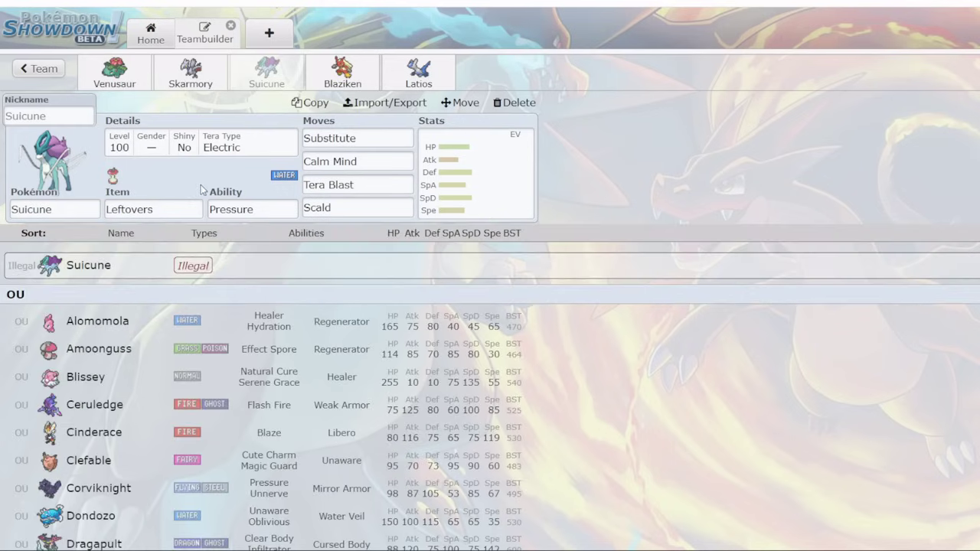
# - Set Suicune's EVs to 248 HP, 8 Defense and 252 Speed, with a Timid nature
pyautogui.click(429, 199)
pyautogui.click(255, 322)
pyautogui.click(257, 319)
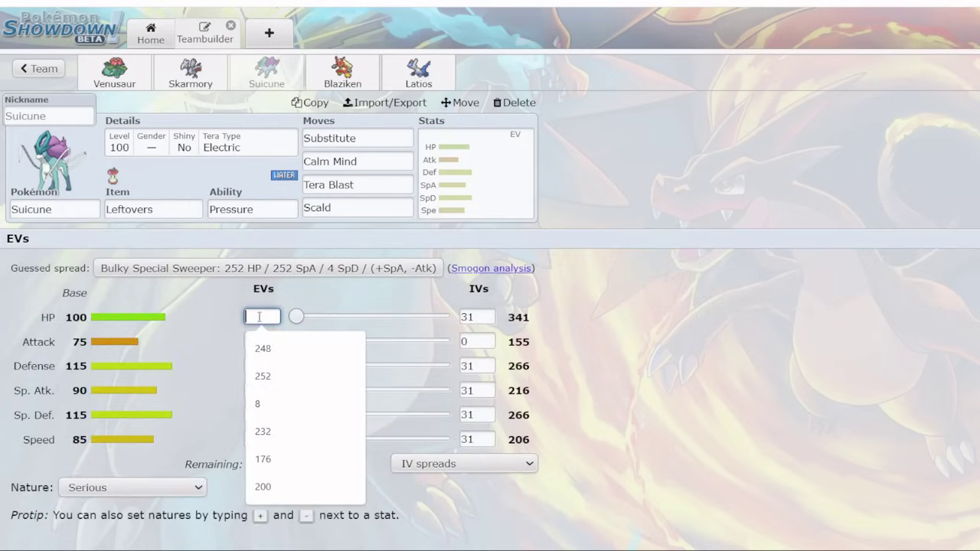
pyautogui.write('248')
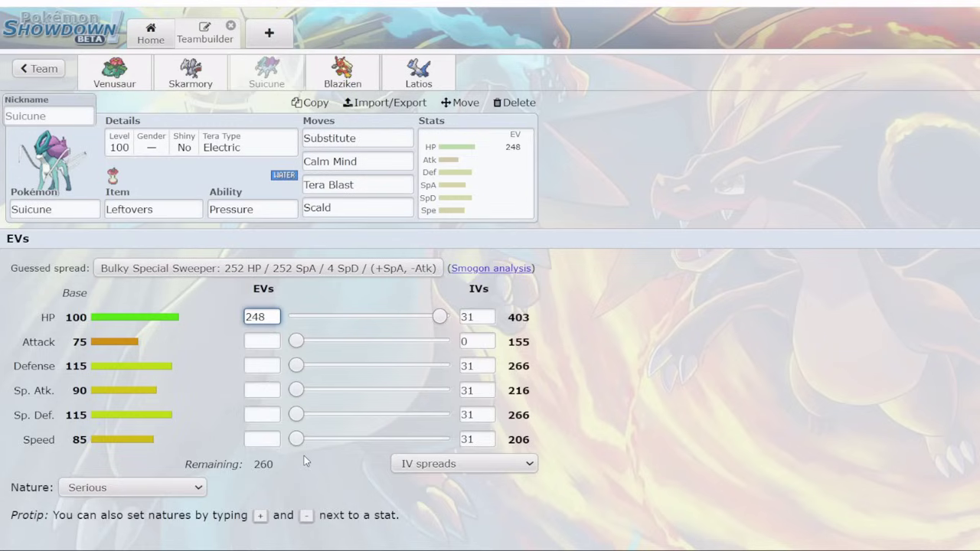
pyautogui.moveTo(297, 439); pyautogui.dragTo(562, 422)
pyautogui.click(161, 487)
pyautogui.press('Down')
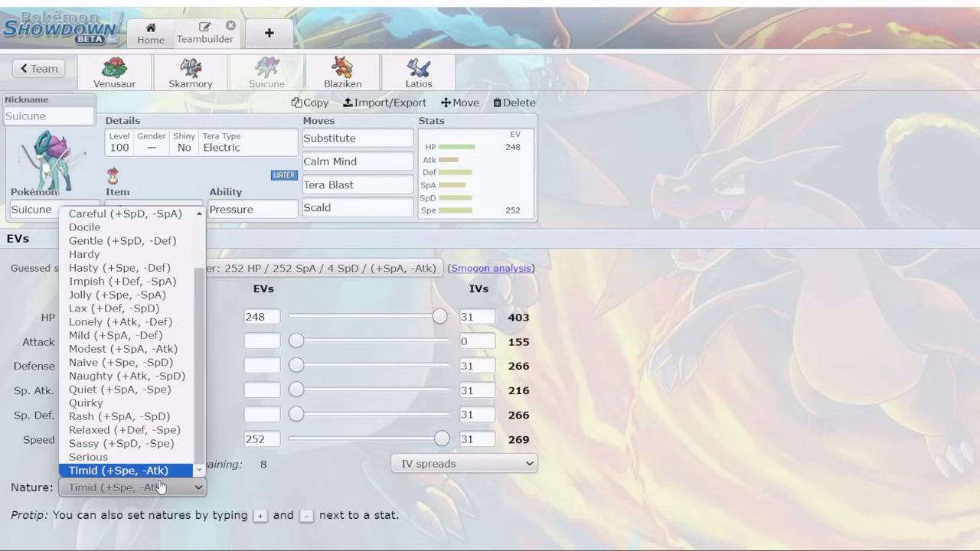
pyautogui.press('Return')
pyautogui.moveTo(297, 365); pyautogui.dragTo(347, 368)
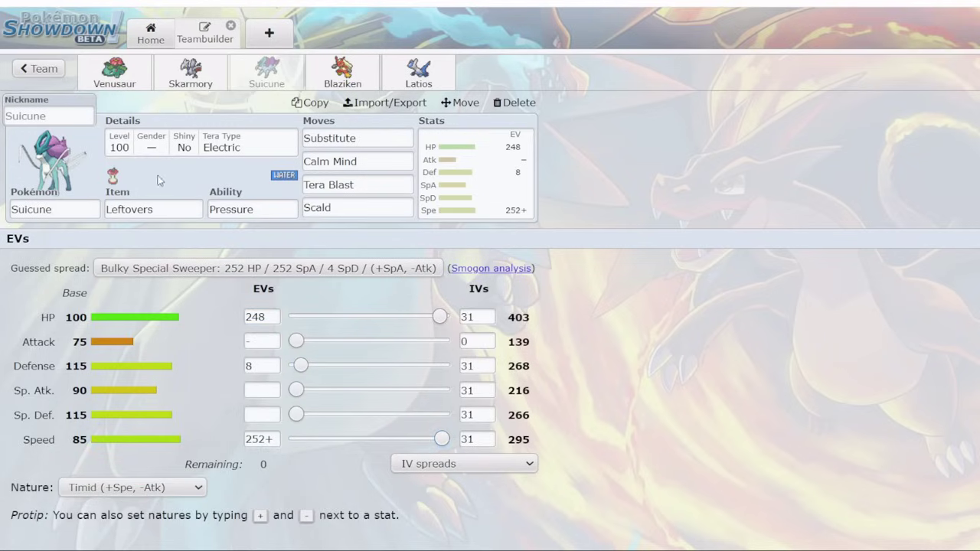
# - Open Blaziken's set and give it the Leftovers item and the Speed Boost ability
pyautogui.click(321, 85)
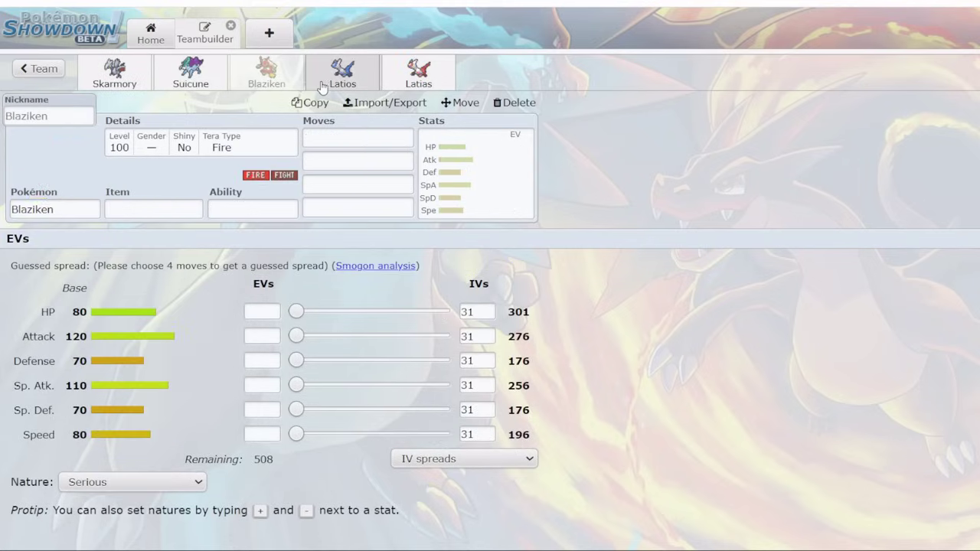
pyautogui.click(159, 210)
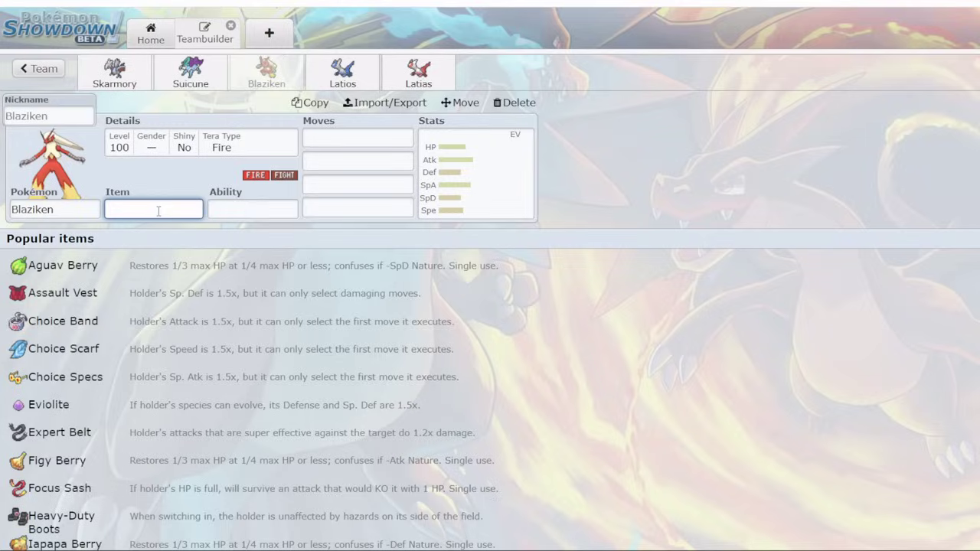
pyautogui.write('leftovers')
pyautogui.press('Return')
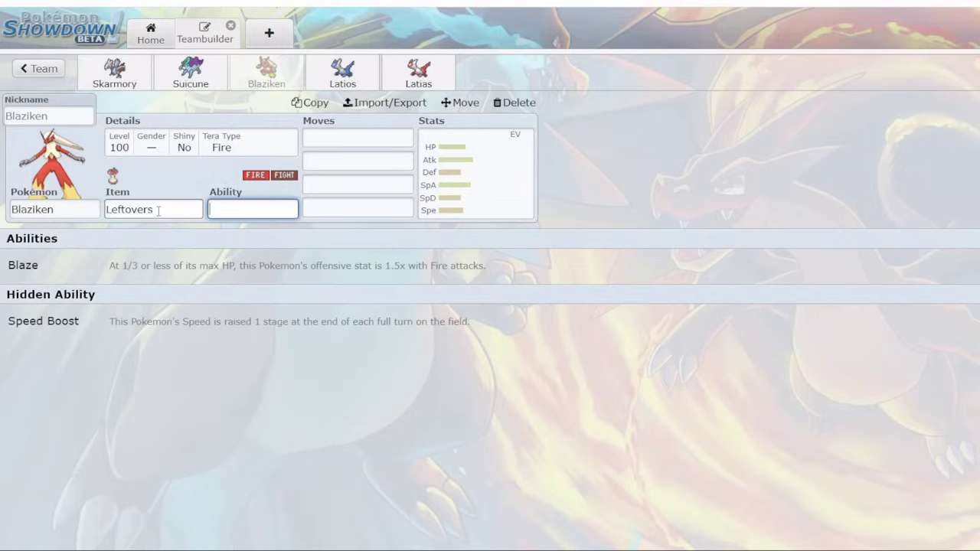
pyautogui.click(110, 330)
# - Fill Blaziken's four move slots with Swords Dance, Protect, Flare Blitz and Close Combat
pyautogui.write('sd')
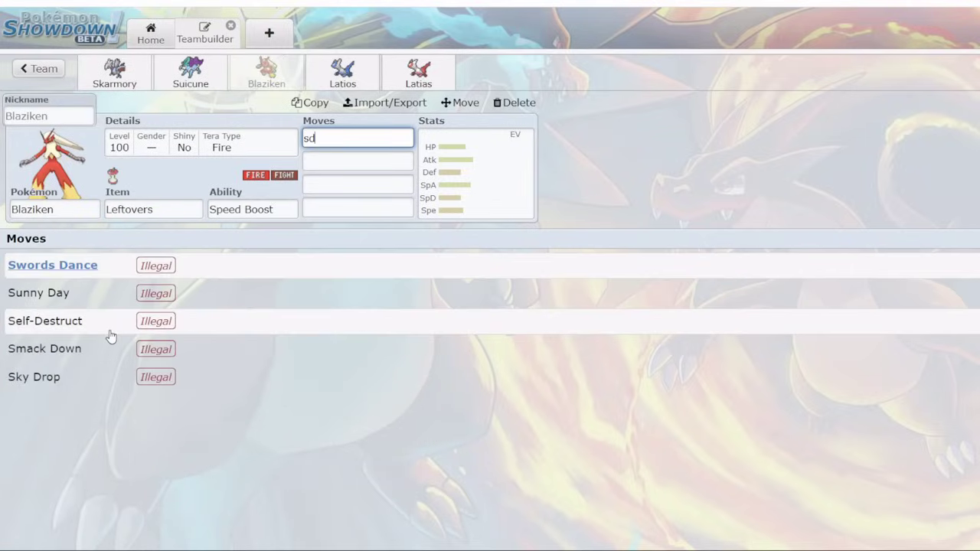
pyautogui.press('Return')
pyautogui.write('protec')
pyautogui.press('Return')
pyautogui.write('f')
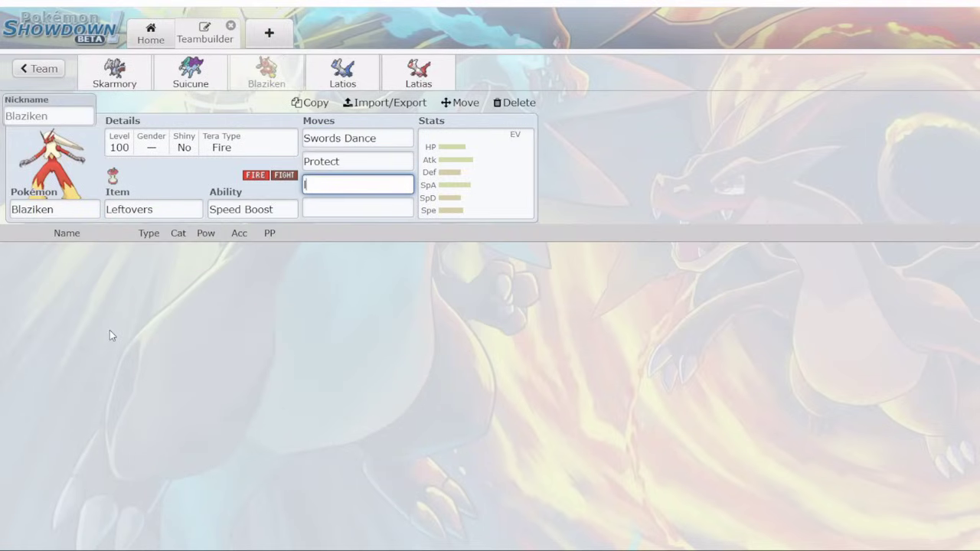
pyautogui.write('laer')
pyautogui.press('BackSpace')
pyautogui.press('BackSpace')
pyautogui.press('BackSpace')
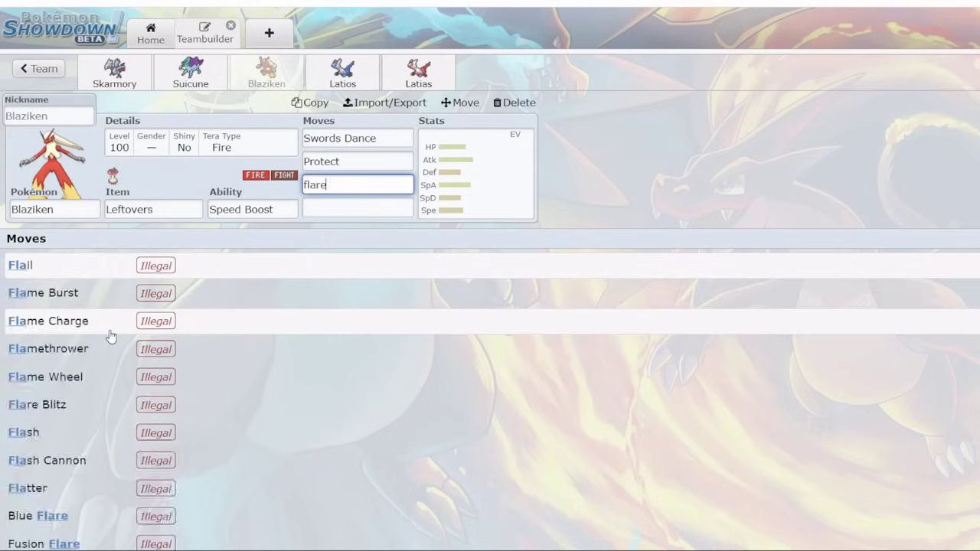
pyautogui.write('re blitz')
pyautogui.press('Return')
pyautogui.write('close combat')
pyautogui.press('Return')
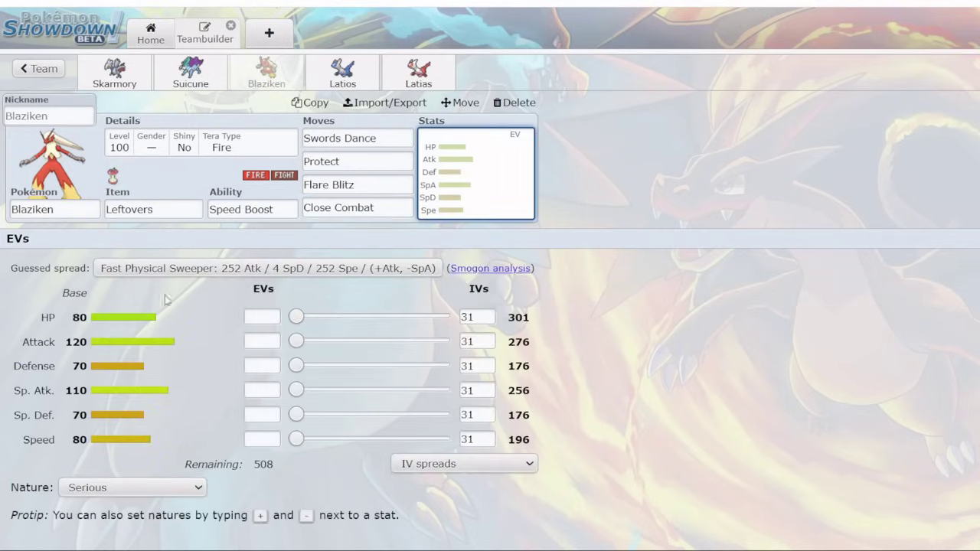
# - Apply the guessed Fast Physical Sweeper spread (252 Atk / 4 SpD / 252 Spe, +Atk, -SpA) to Blaziken and look through the OU Pokémon
pyautogui.click(222, 271)
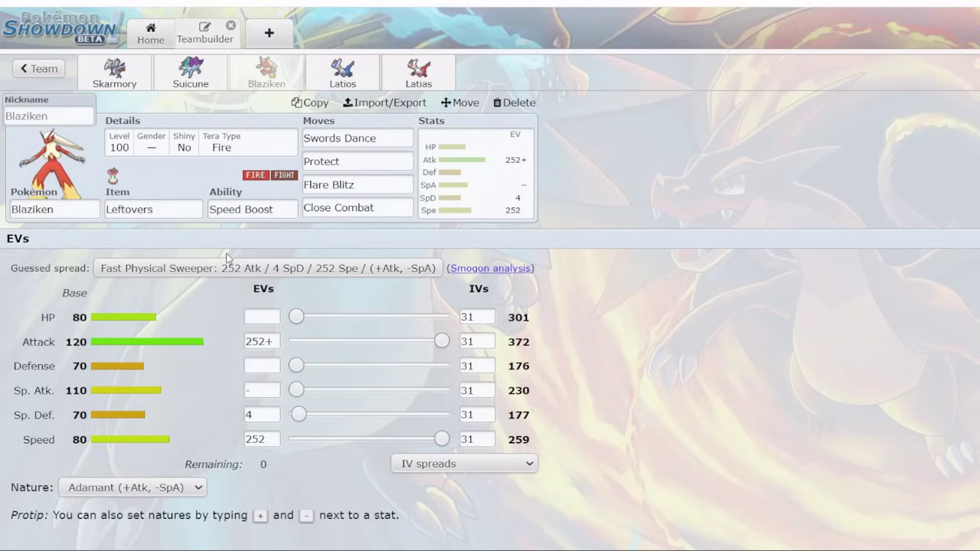
pyautogui.click(184, 150)
pyautogui.click(89, 210)
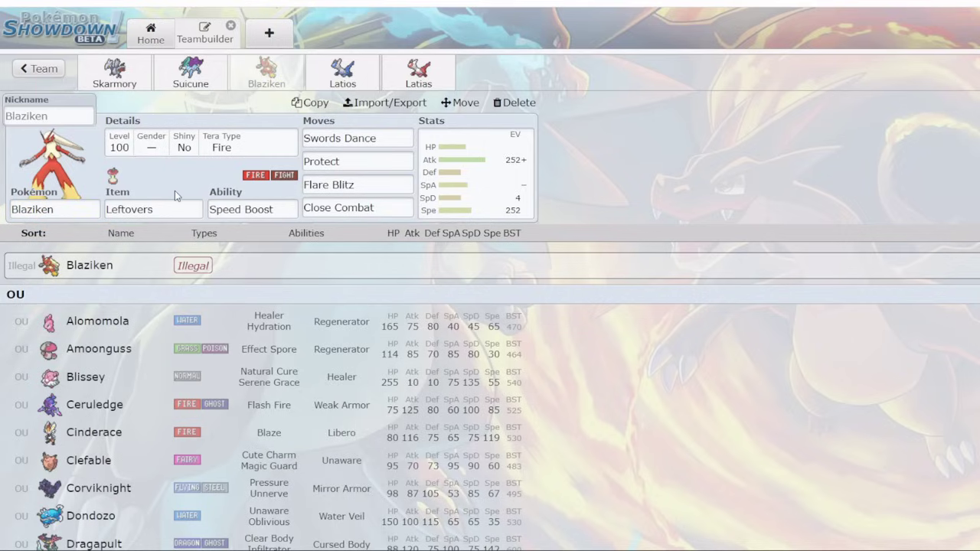
pyautogui.scroll(-6, 1, 358)
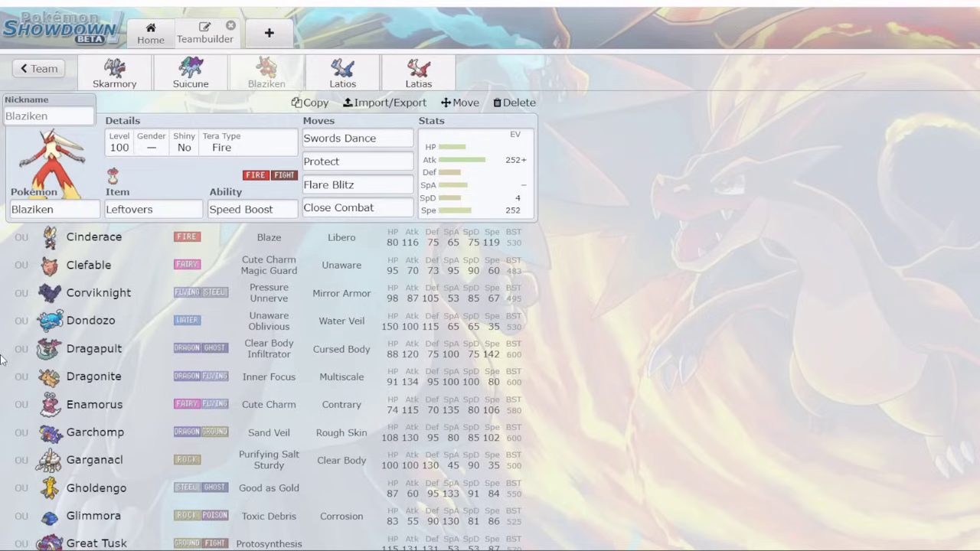
pyautogui.scroll(-3, 1, 359)
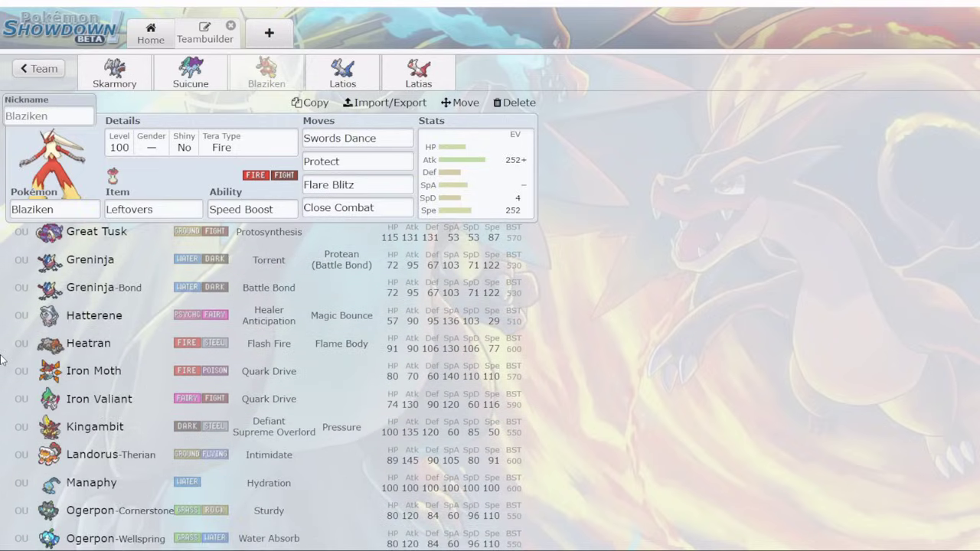
pyautogui.scroll(-2, 1, 359)
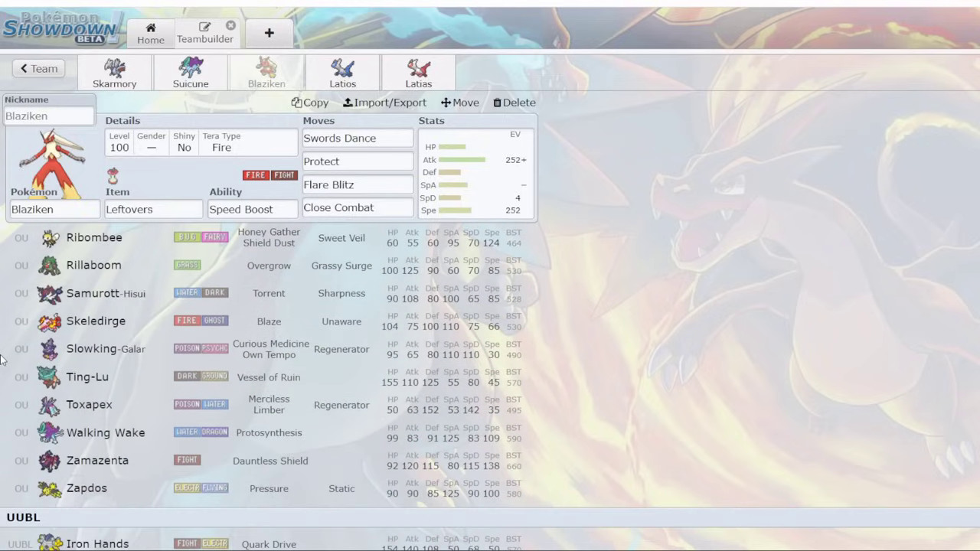
pyautogui.scroll(14, 1, 359)
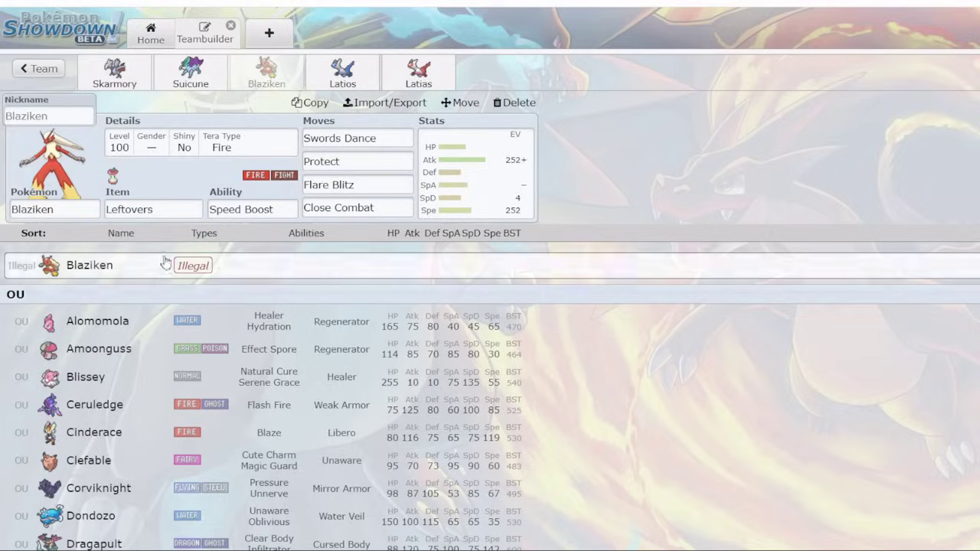
# - Change Blaziken's Tera type to Steel
pyautogui.click(209, 149)
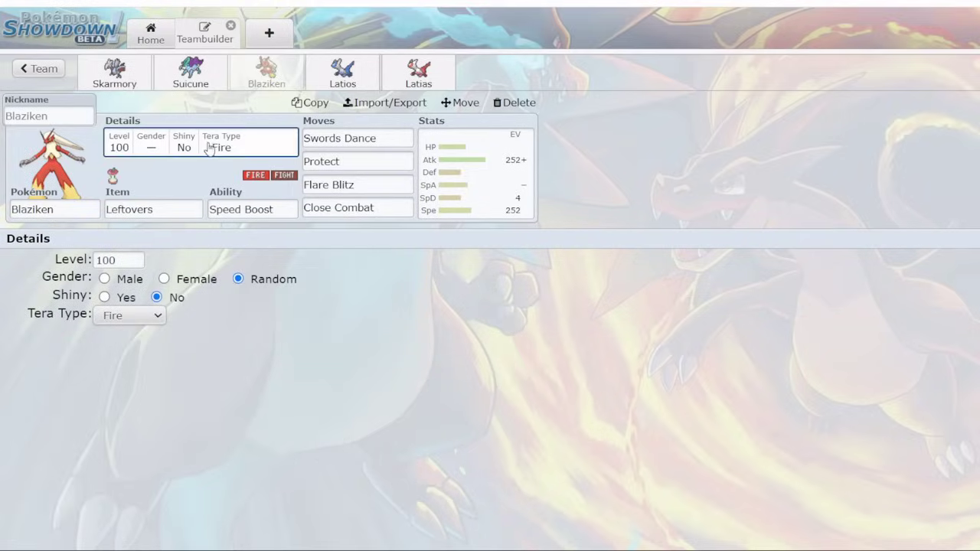
pyautogui.click(142, 317)
pyautogui.click(202, 318)
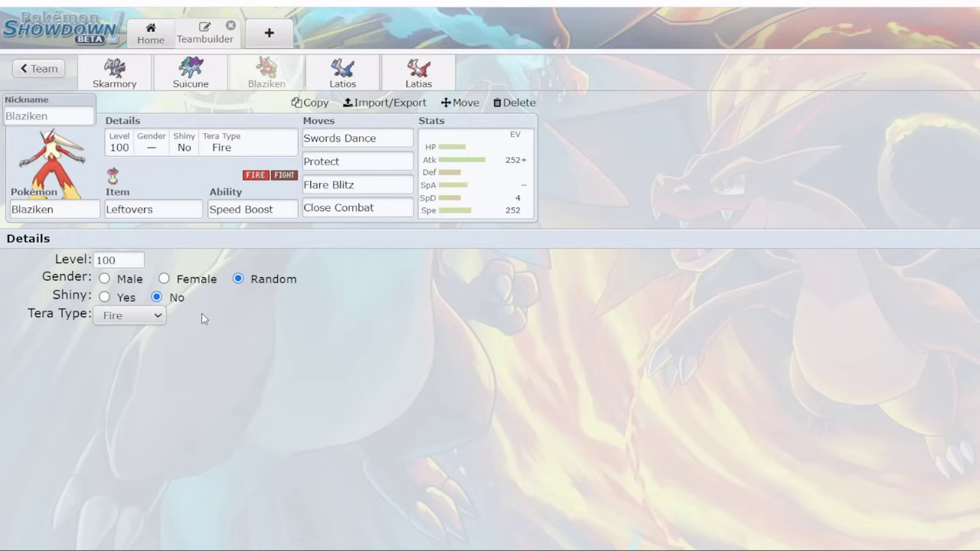
pyautogui.click(137, 321)
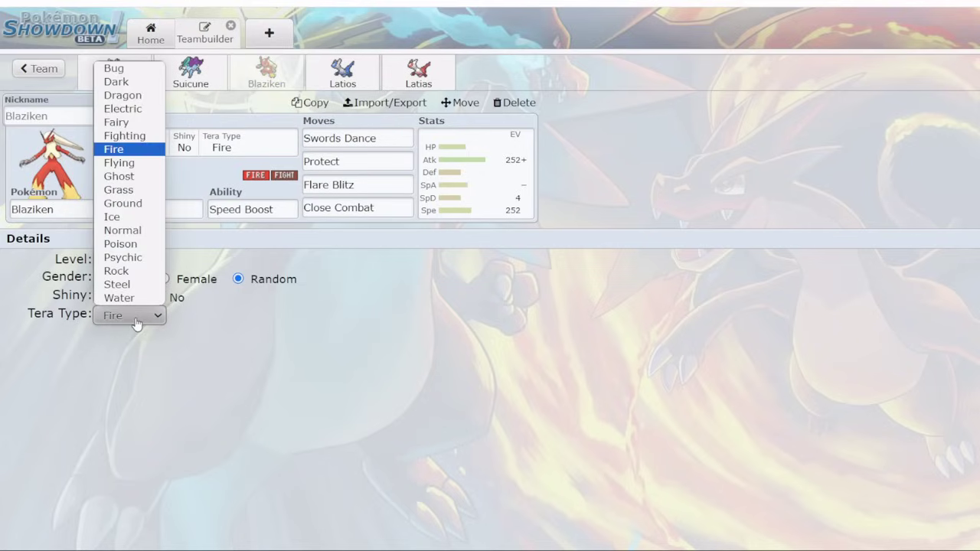
pyautogui.press('s')
pyautogui.press('Return')
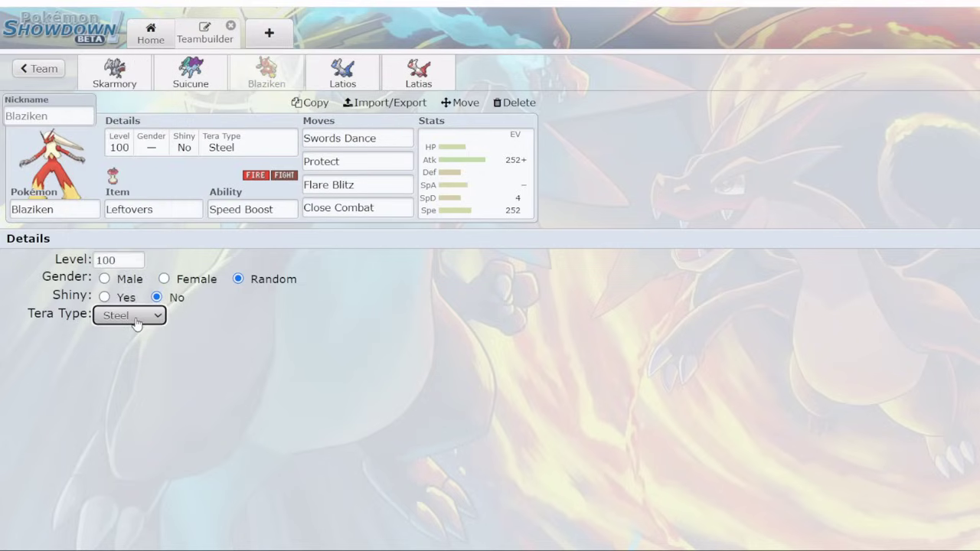
pyautogui.click(89, 212)
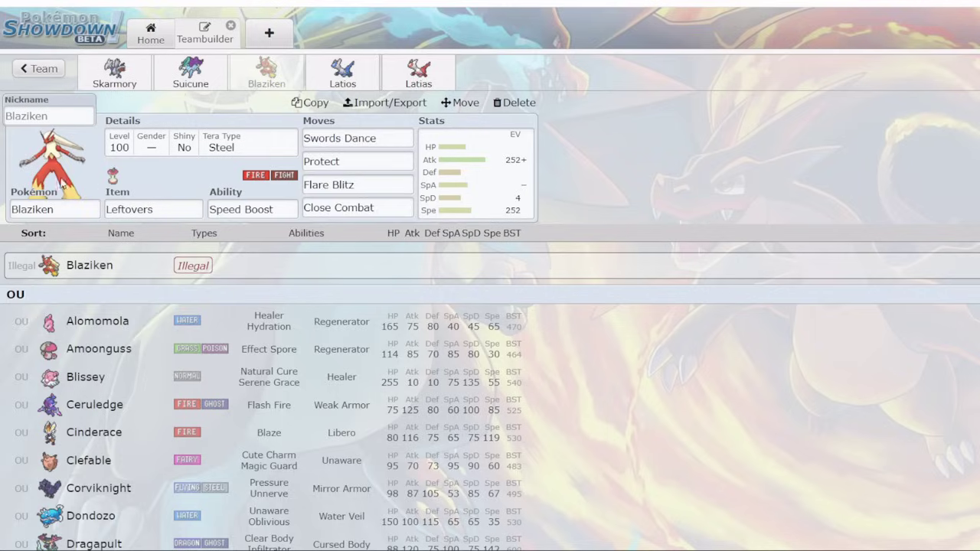
# - Open Latios's set and give it the Life Orb item and the Levitate ability
pyautogui.click(342, 73)
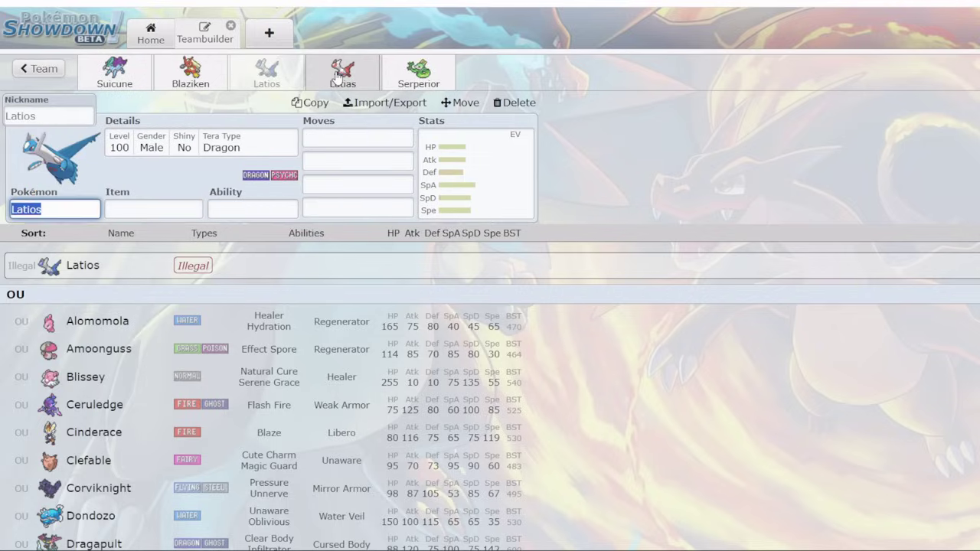
pyautogui.click(137, 209)
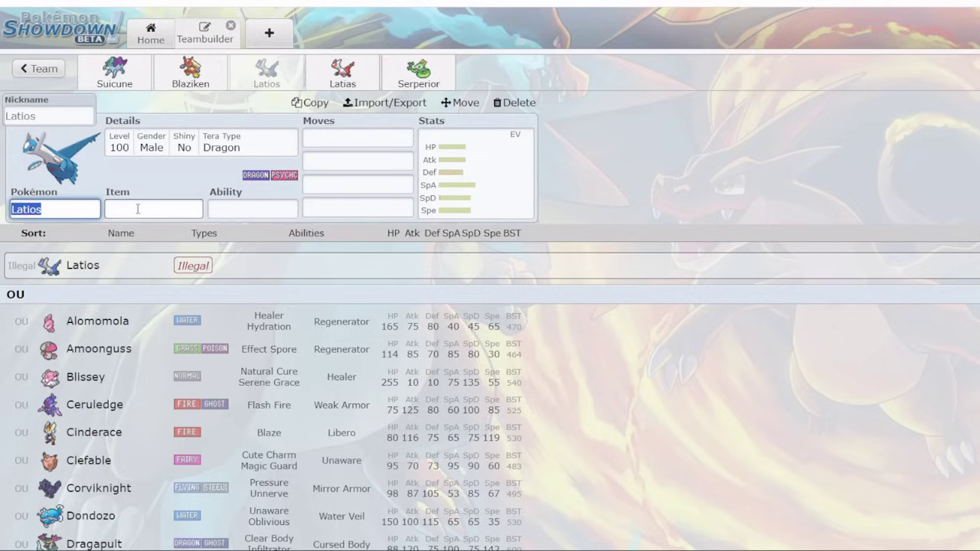
pyautogui.click(61, 204)
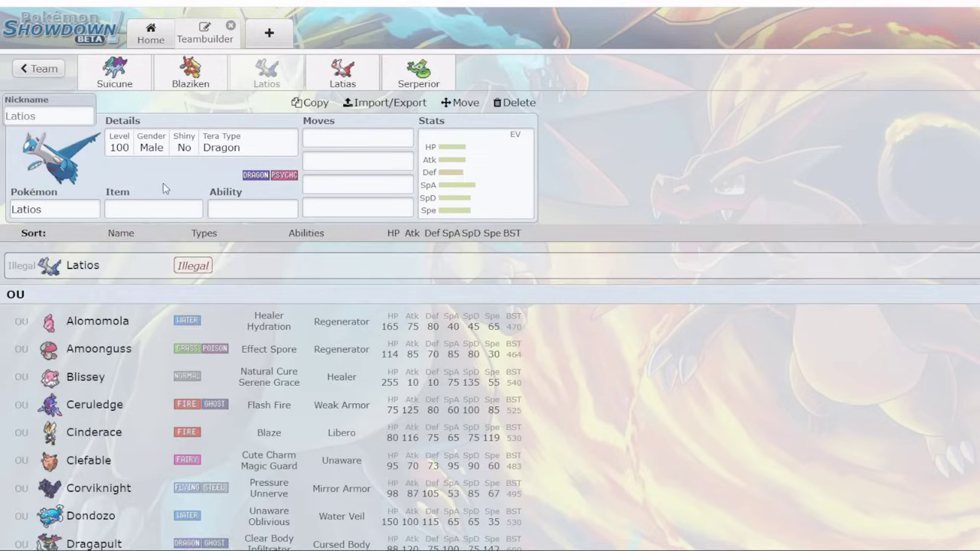
pyautogui.click(349, 134)
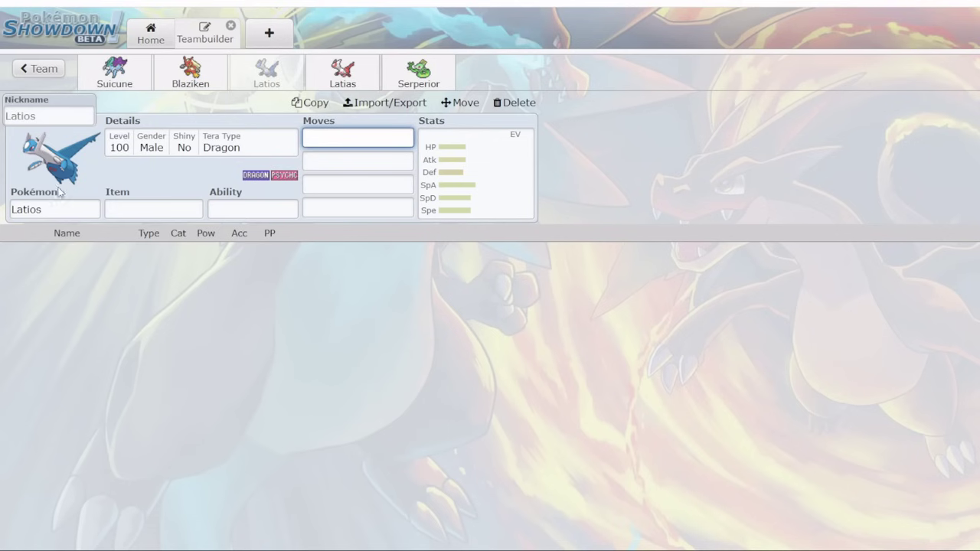
pyautogui.click(71, 209)
pyautogui.click(156, 181)
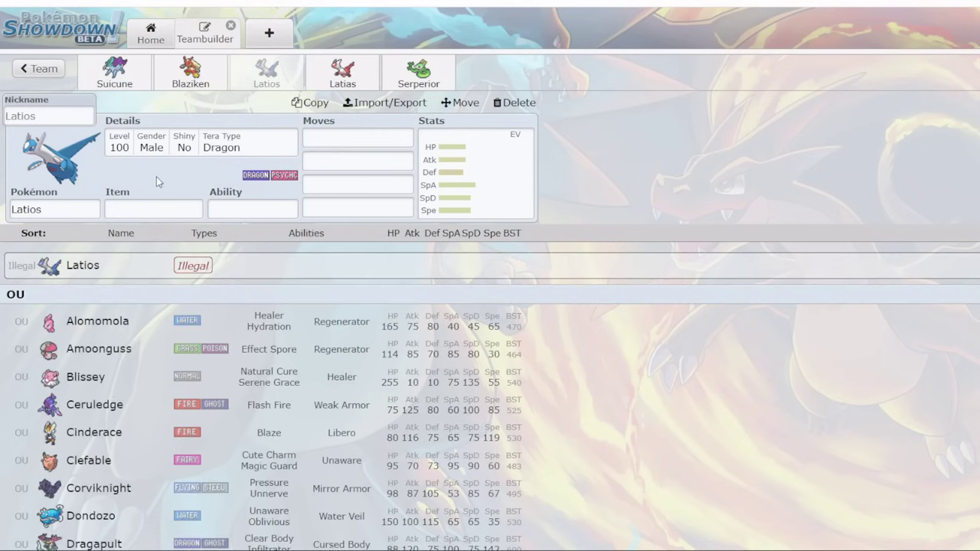
pyautogui.click(148, 208)
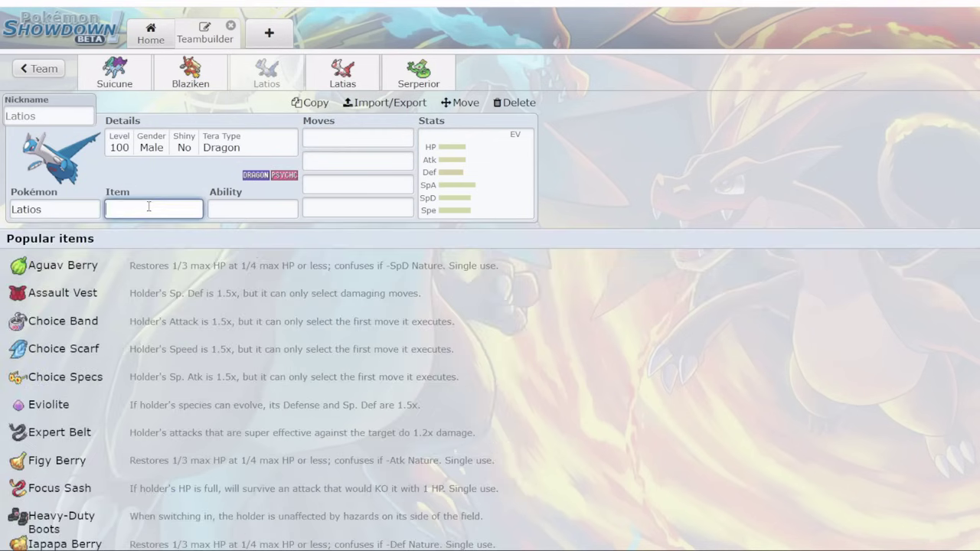
pyautogui.write('life orb')
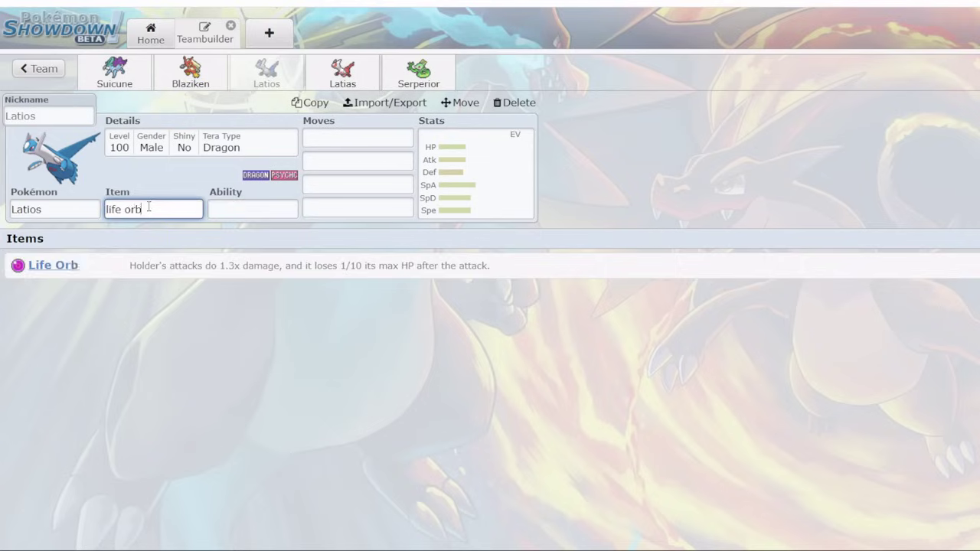
pyautogui.press('Return')
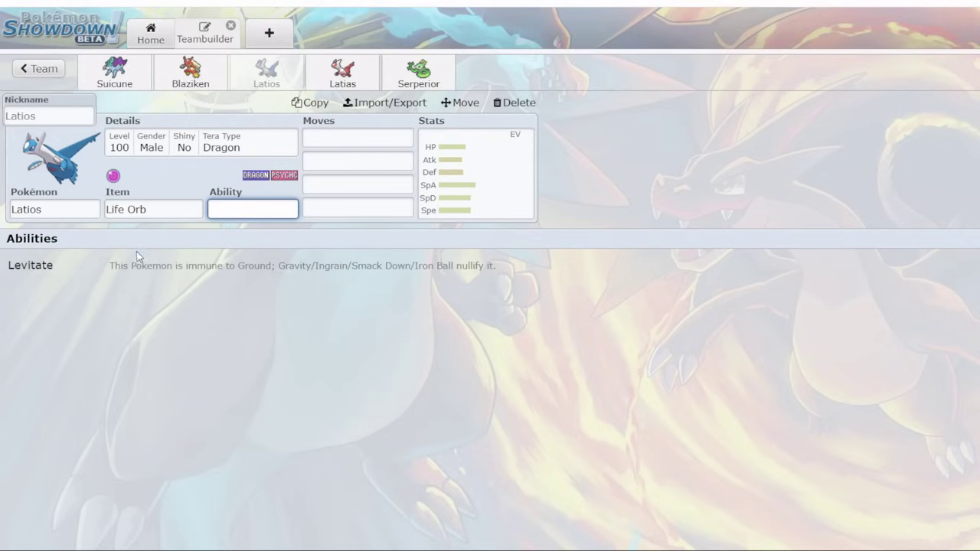
pyautogui.press('Return')
# - Fill Latios's four move slots with Aura Sphere, Draco Meteor, Psyshock and Mystical Fire
pyautogui.write('aura sp')
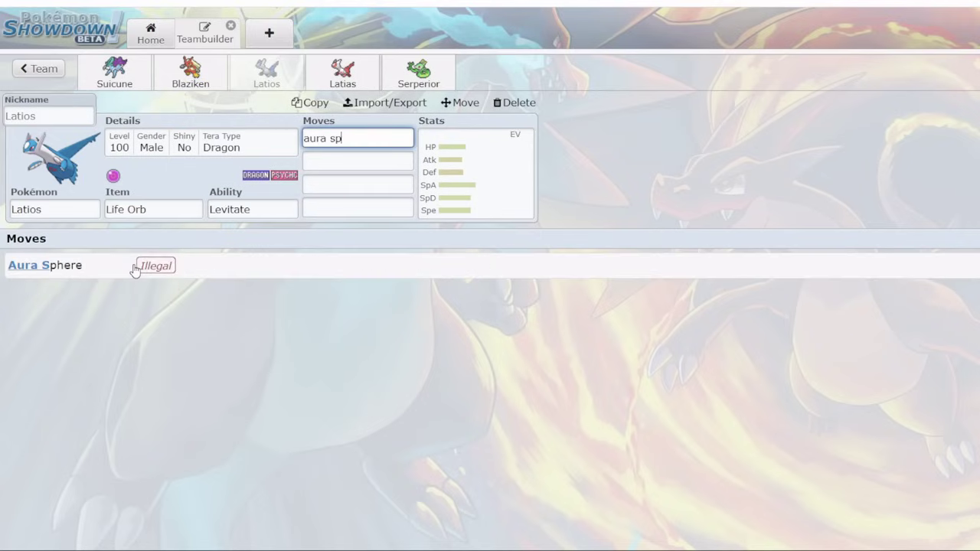
pyautogui.press('Return')
pyautogui.write('draco meteor')
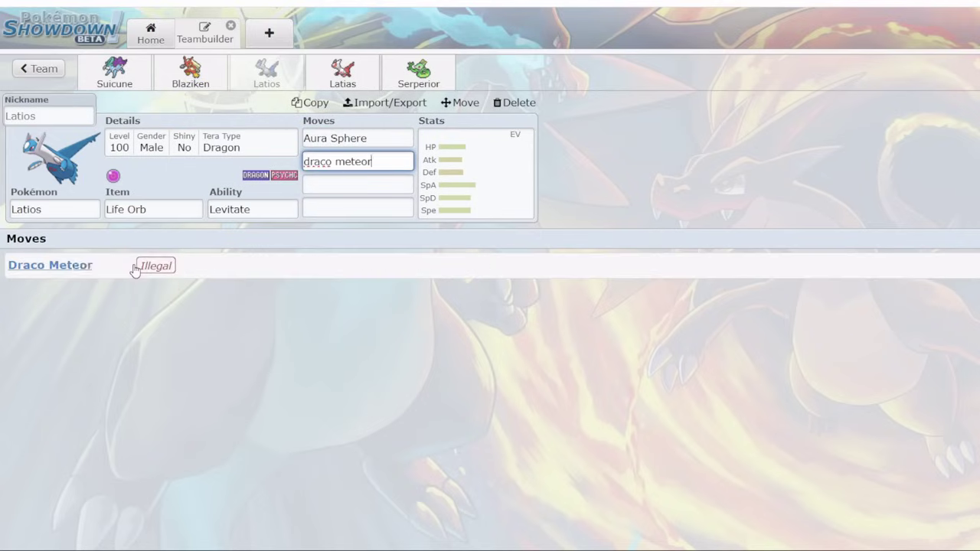
pyautogui.press('Return')
pyautogui.write('psyshock')
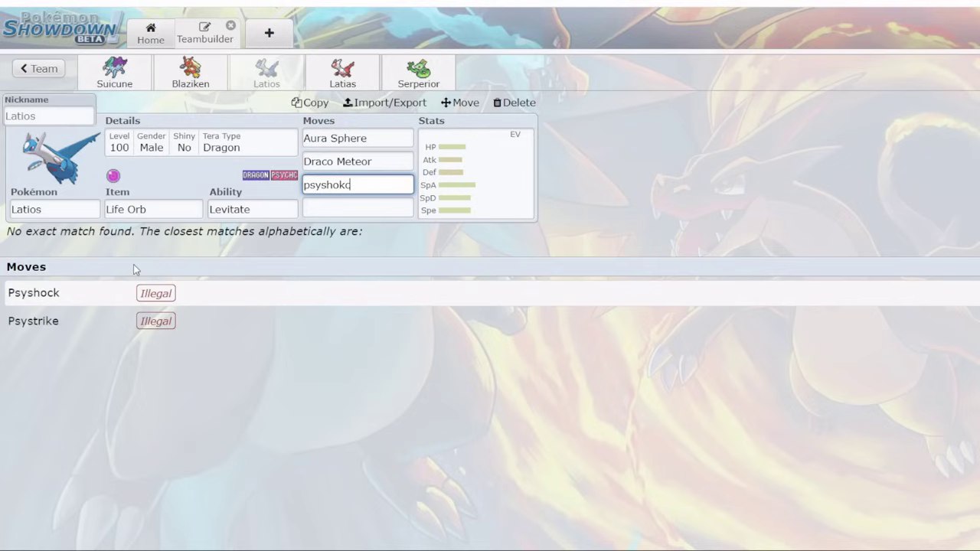
pyautogui.press('Return')
pyautogui.write('roost')
pyautogui.press('BackSpace')
pyautogui.press('BackSpace')
pyautogui.press('BackSpace')
pyautogui.press('BackSpace')
pyautogui.press('BackSpace')
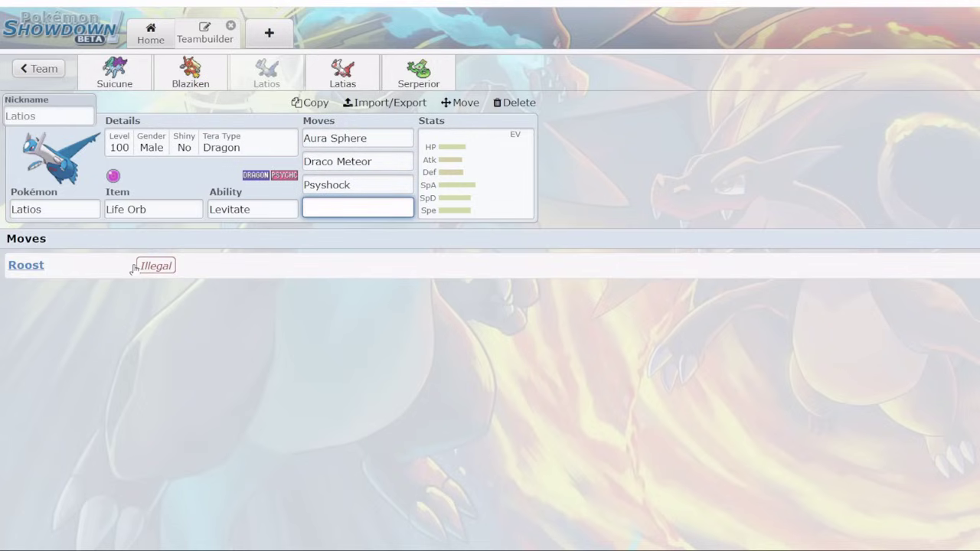
pyautogui.write('mystical')
pyautogui.click(134, 269)
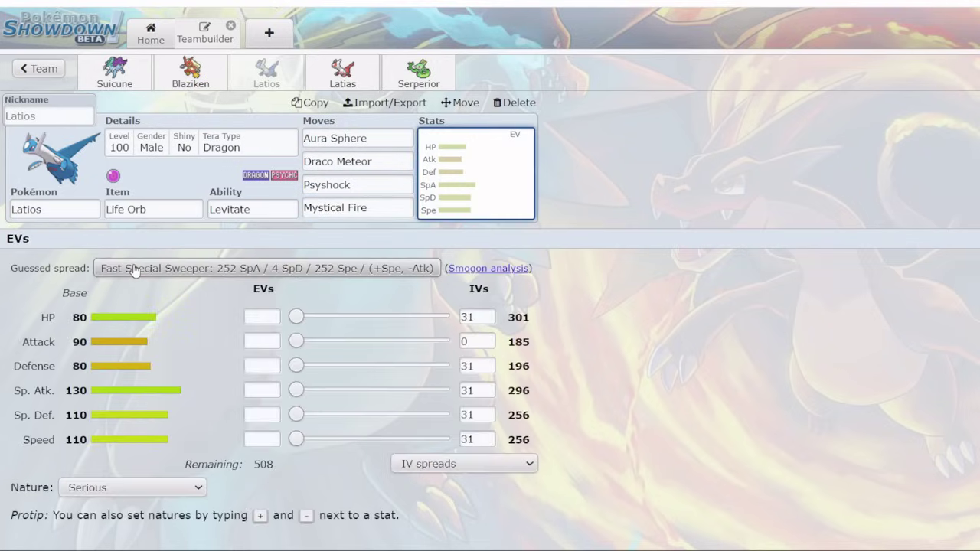
# - Set Latios's Tera type to Fighting and apply the guessed Fast Special Sweeper spread (252 SpA / 4 SpD / 252 Spe, +Spe, -Atk)
pyautogui.click(186, 153)
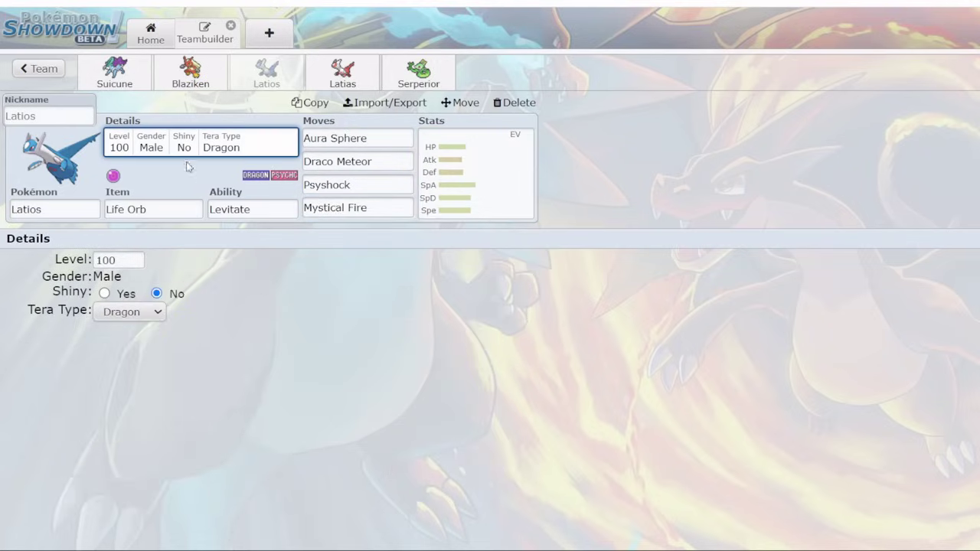
pyautogui.click(130, 311)
pyautogui.press('Down')
pyautogui.press('Down')
pyautogui.press('Down')
pyautogui.press('Return')
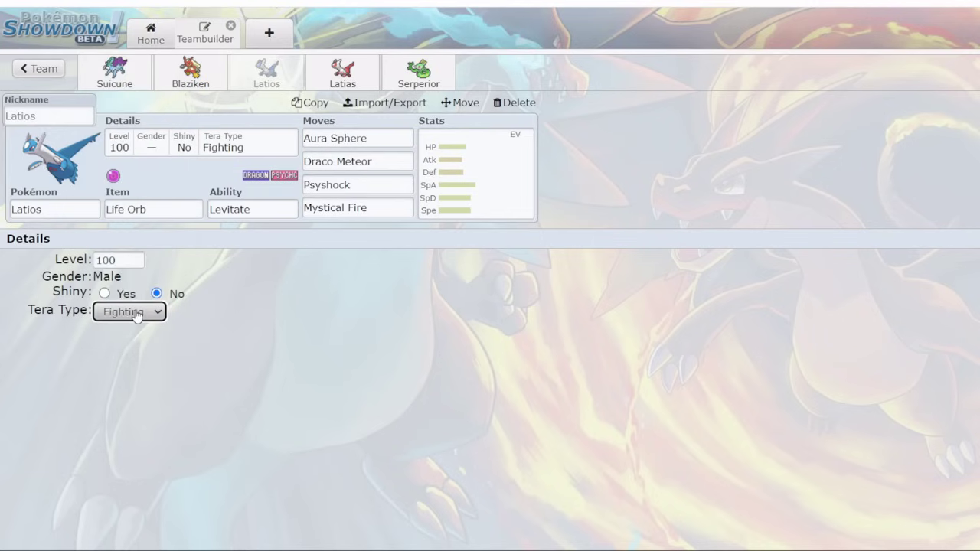
pyautogui.click(422, 190)
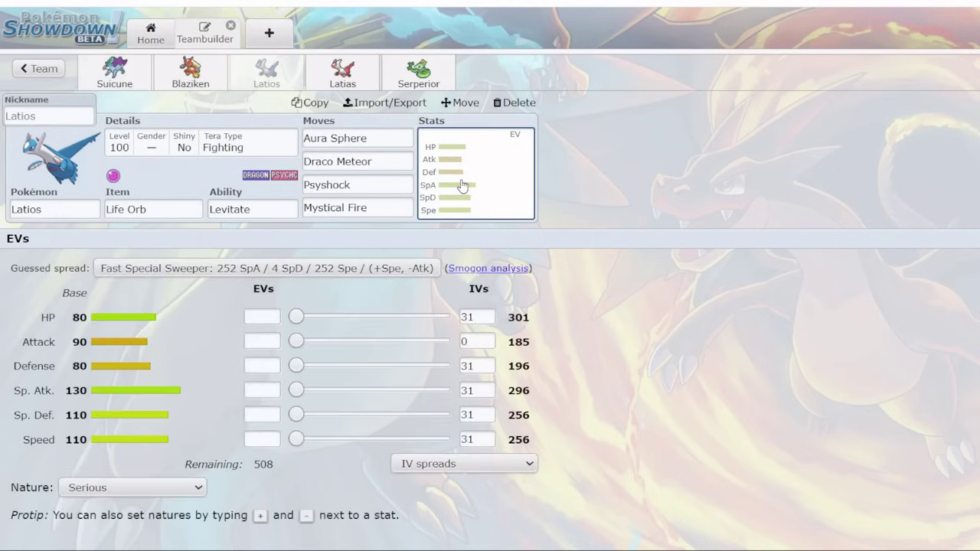
pyautogui.click(291, 272)
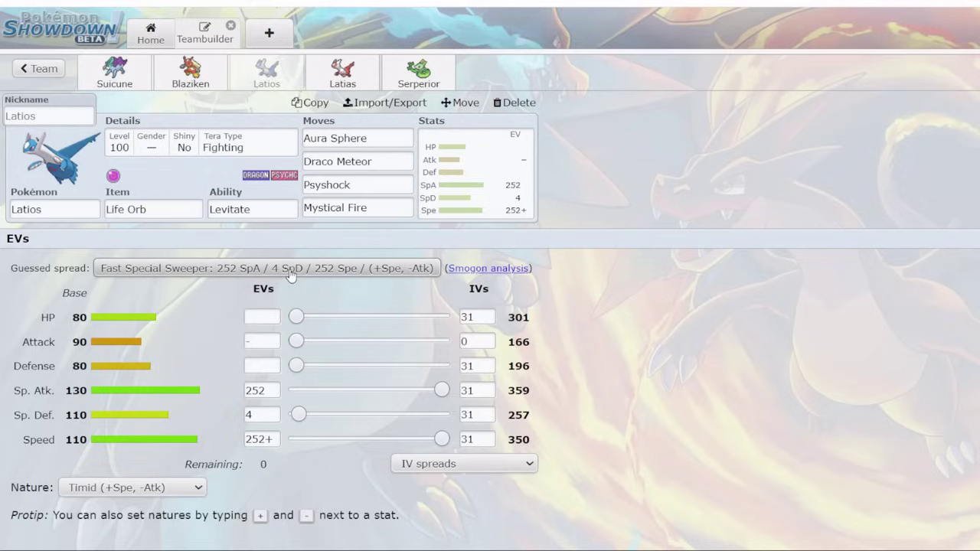
# - Open Latias's set and give it the Weakness Policy item and the Levitate ability
pyautogui.click(342, 73)
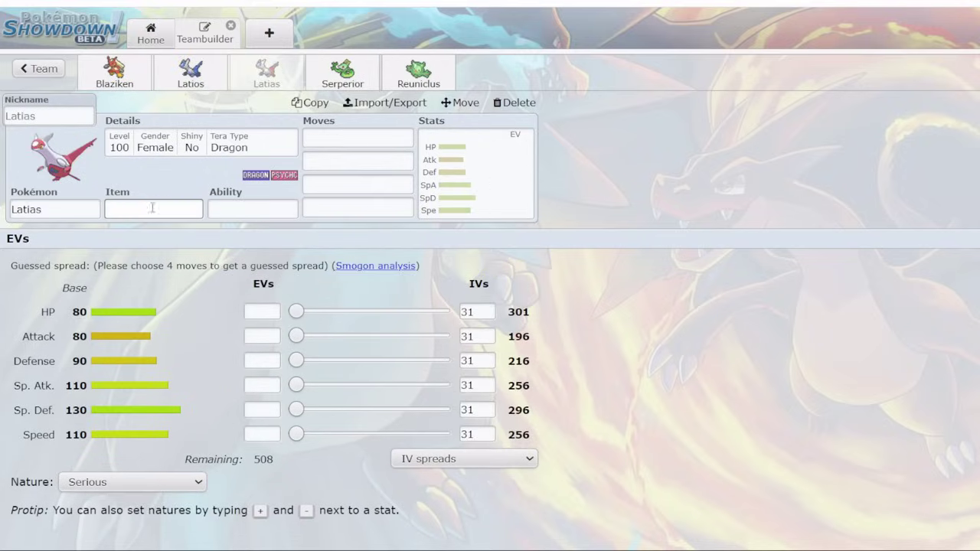
pyautogui.click(146, 208)
pyautogui.write('weakness policy')
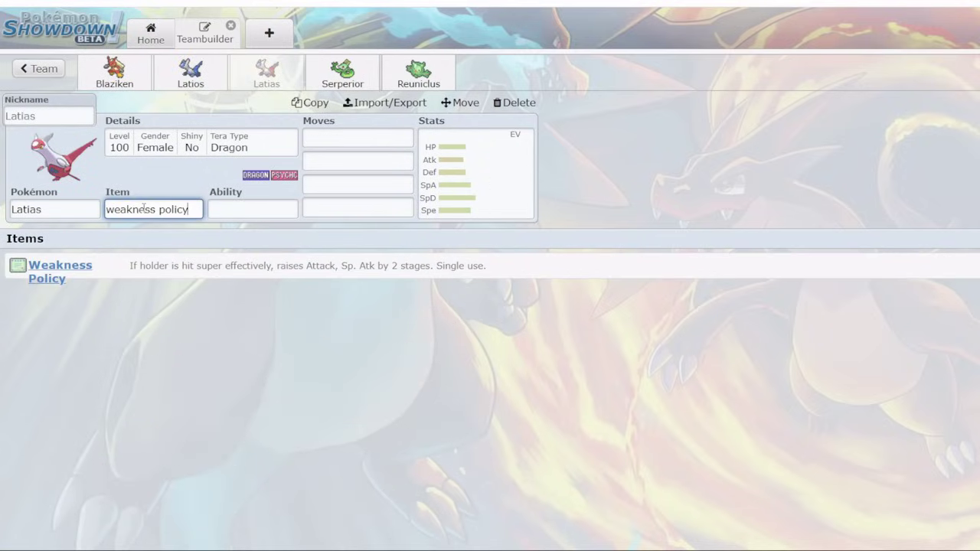
pyautogui.press('Return')
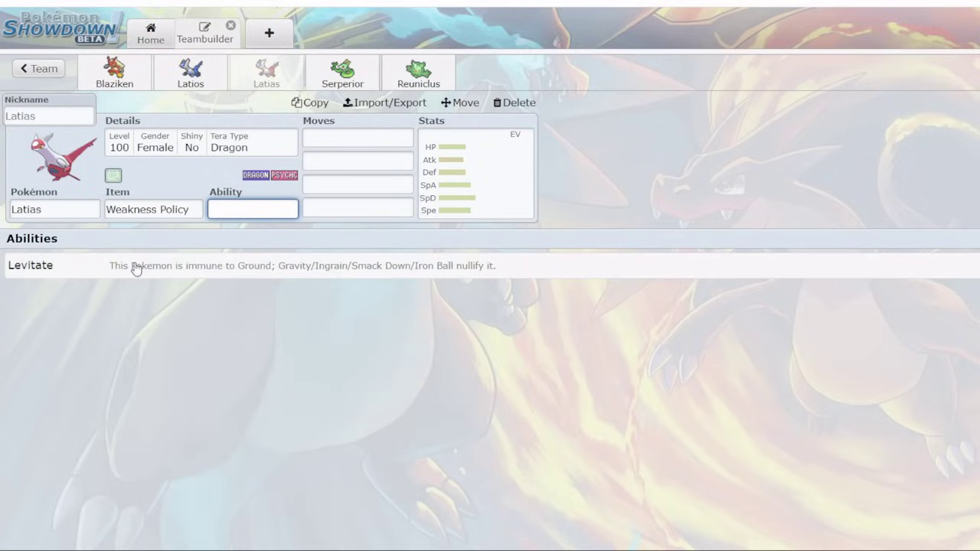
pyautogui.click(134, 264)
# - Fill Latias's four move slots with Agility, Calm Mind, Stored Power and Tera Blast
pyautogui.write('agility')
pyautogui.press('Return')
pyautogui.write('c')
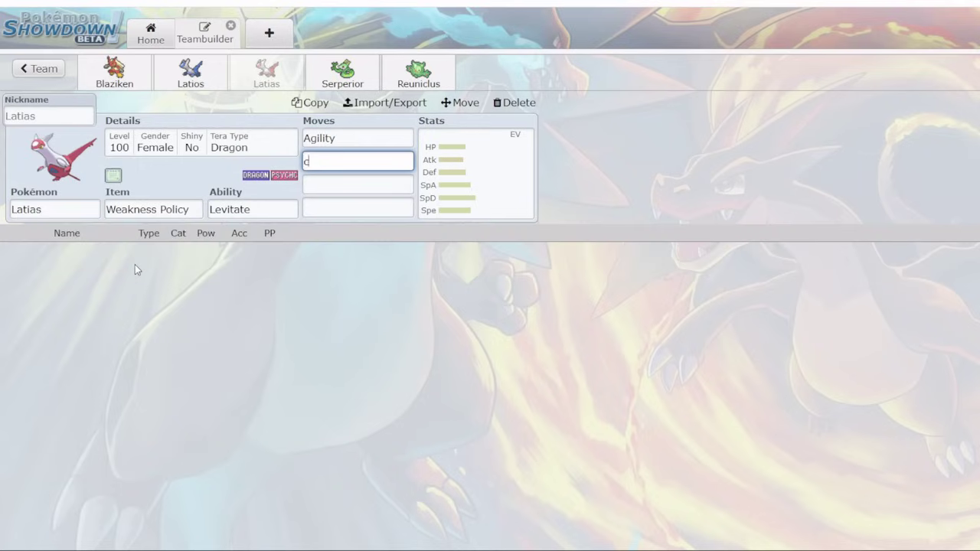
pyautogui.press('Return')
pyautogui.write('stored power')
pyautogui.press('Return')
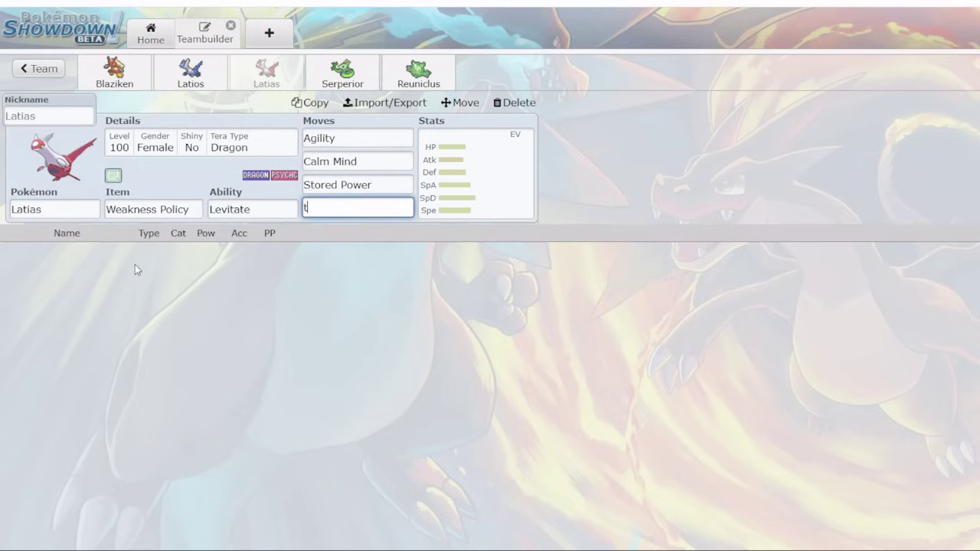
pyautogui.write('tera blast')
pyautogui.press('Return')
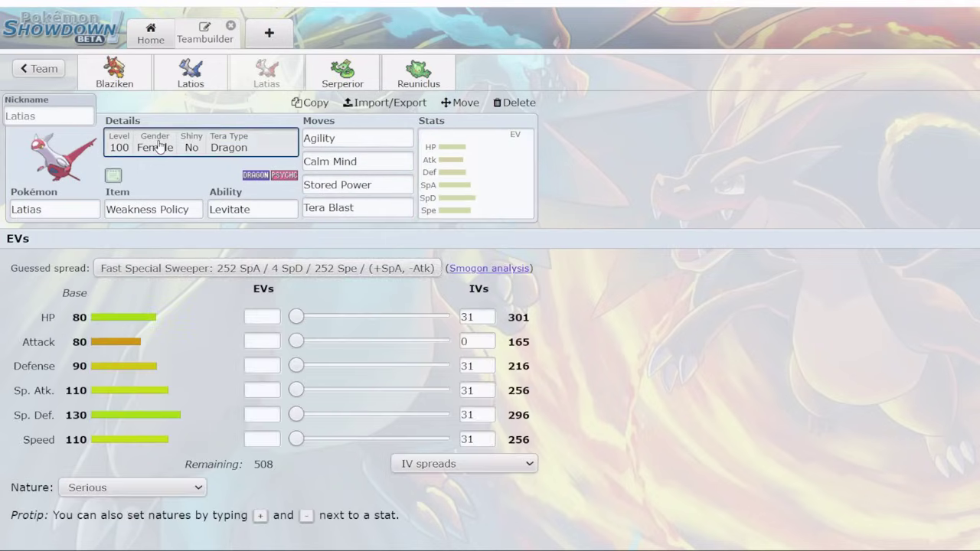
# - Change Latias's Tera type to Fighting
pyautogui.click(160, 147)
pyautogui.click(125, 311)
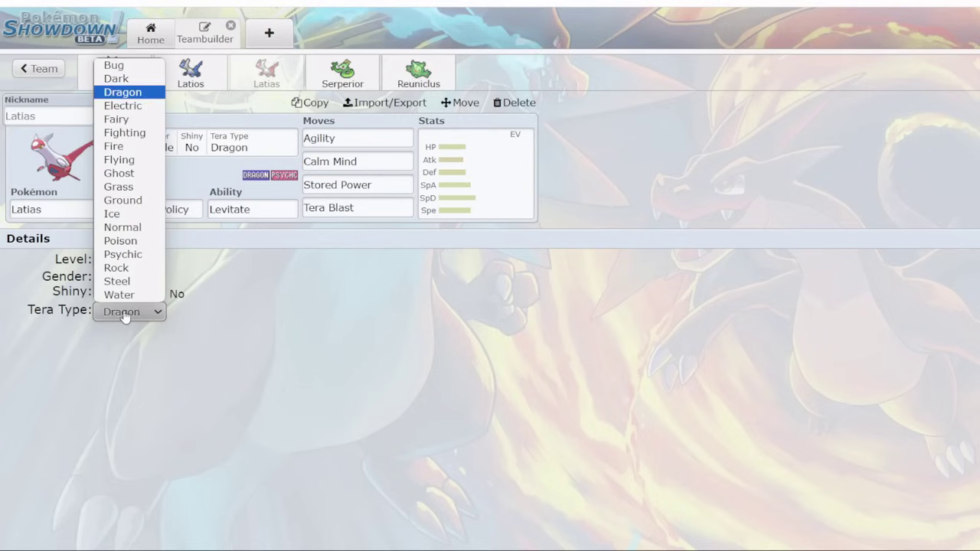
pyautogui.press('Down')
pyautogui.press('Down')
pyautogui.press('Down')
pyautogui.press('Return')
# - Give Latias 248 HP and 252 Defense EVs with a Bold nature (+Def, -Atk), and put the remaining EVs into Speed
pyautogui.click(446, 212)
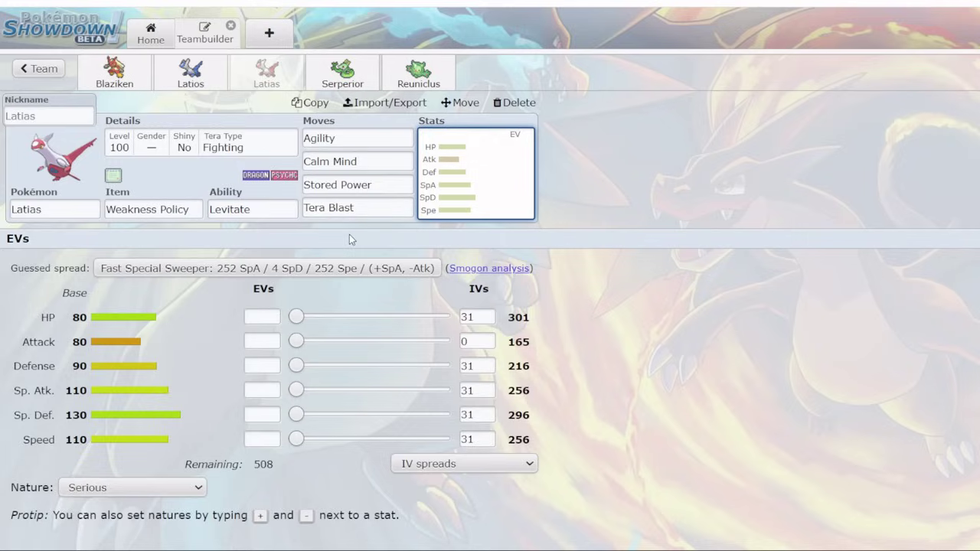
pyautogui.click(309, 316)
pyautogui.moveTo(309, 316); pyautogui.dragTo(439, 325)
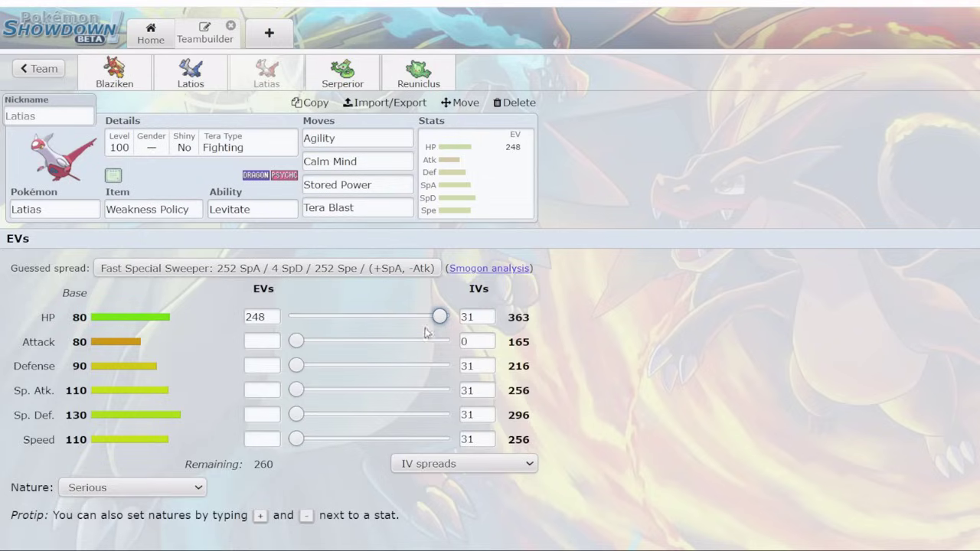
pyautogui.click(297, 388)
pyautogui.moveTo(298, 389); pyautogui.dragTo(491, 364)
pyautogui.click(272, 365)
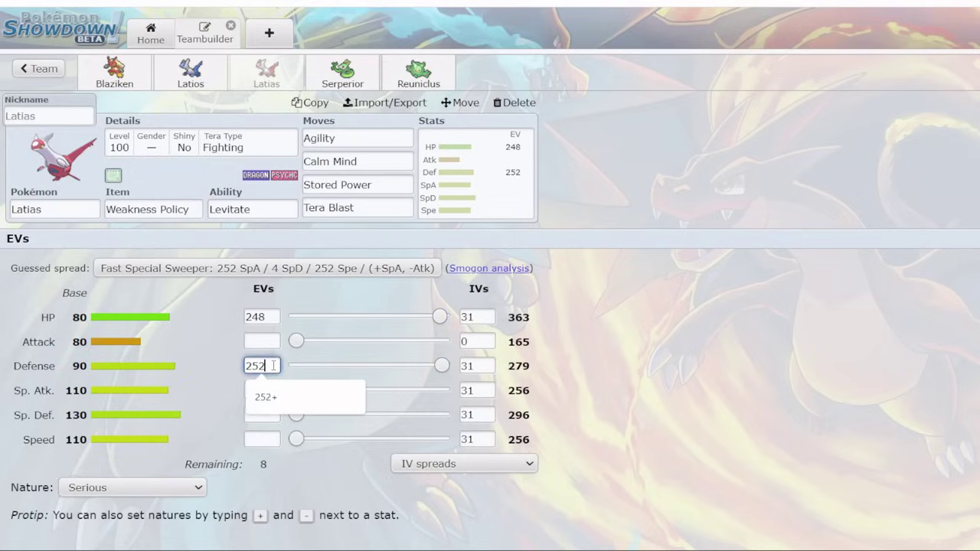
pyautogui.write('+')
pyautogui.click(259, 339)
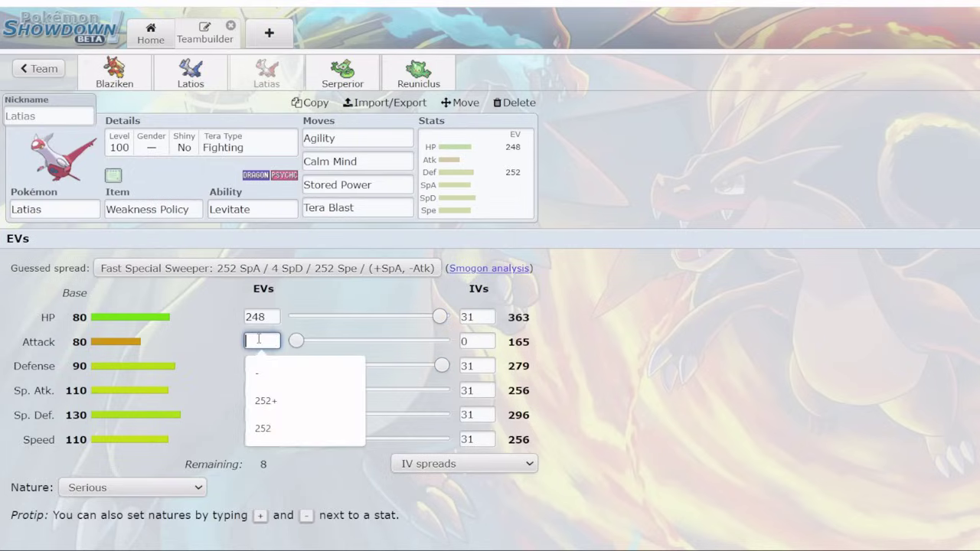
pyautogui.write('-')
pyautogui.click(195, 347)
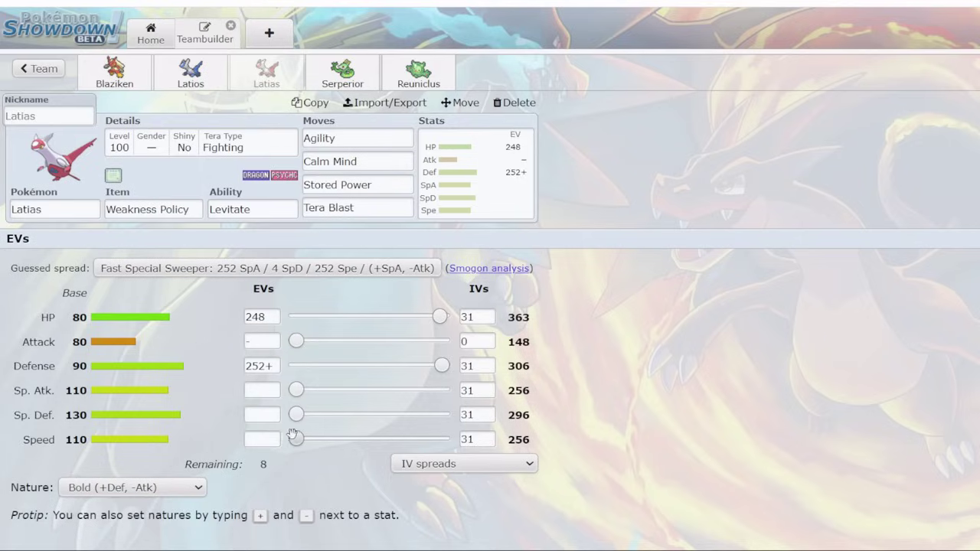
pyautogui.moveTo(295, 439); pyautogui.dragTo(325, 439)
# - Open Serperior's set and give it the Leftovers item and the Contrary ability
pyautogui.click(354, 85)
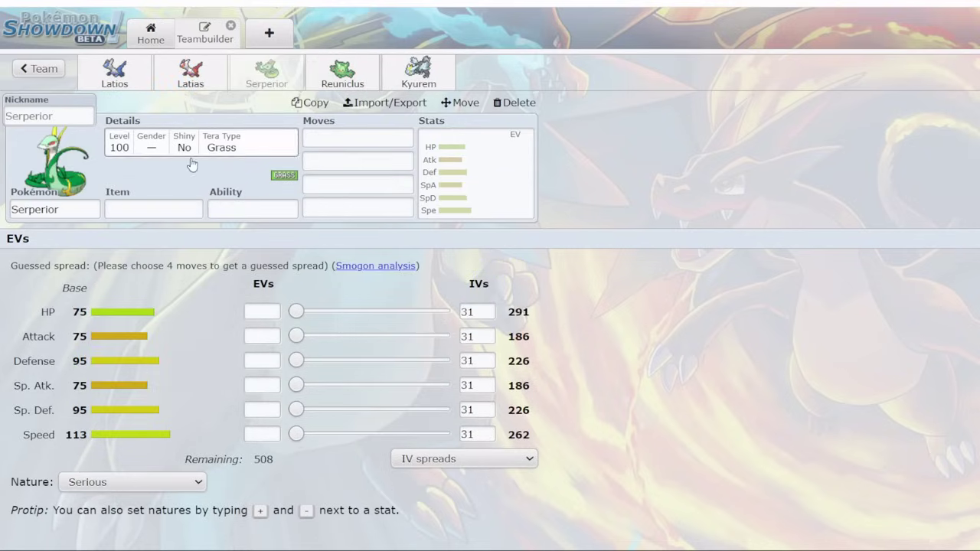
pyautogui.click(137, 204)
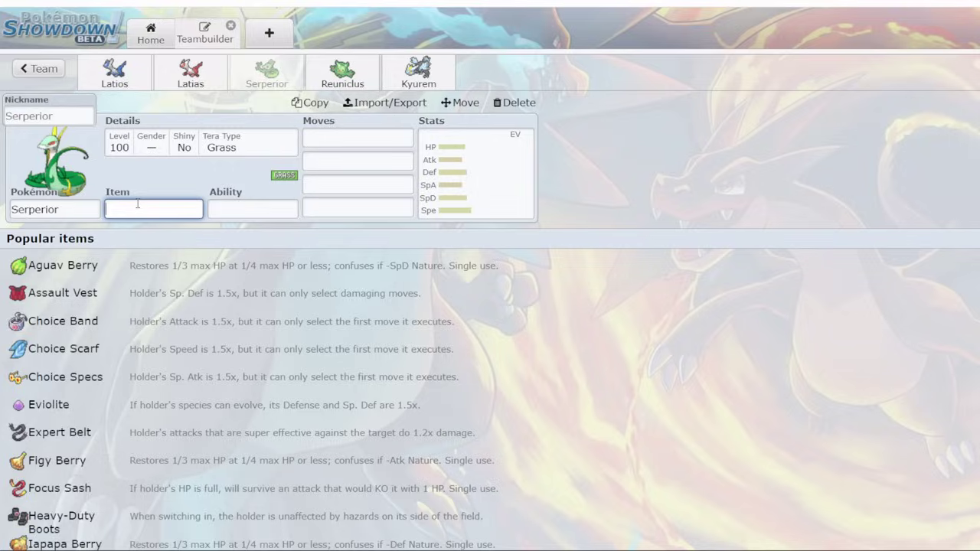
pyautogui.write('lef')
pyautogui.press('Return')
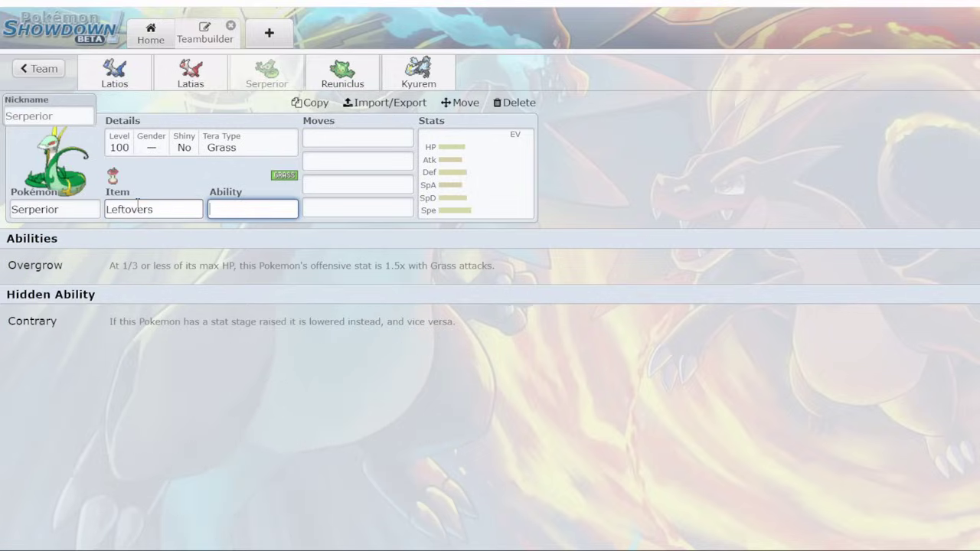
pyautogui.click(115, 322)
# - Give Serperior Leaf Storm, Substitute, Glare and Tera Blast, and apply the guessed Fast Special Sweeper spread (252 SpA / 4 SpD / 252 Spe, +Spe, -Atk)
pyautogui.write('leaf storm')
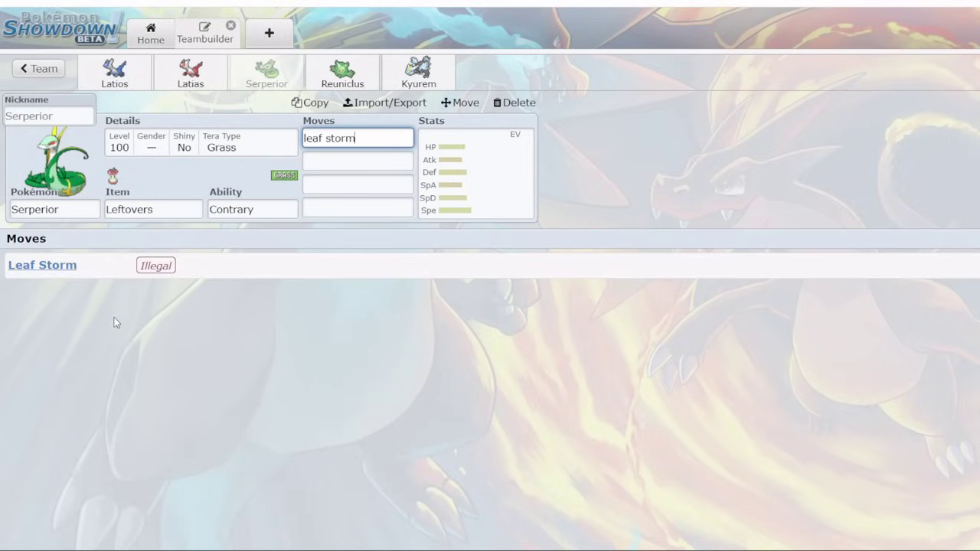
pyautogui.press('Return')
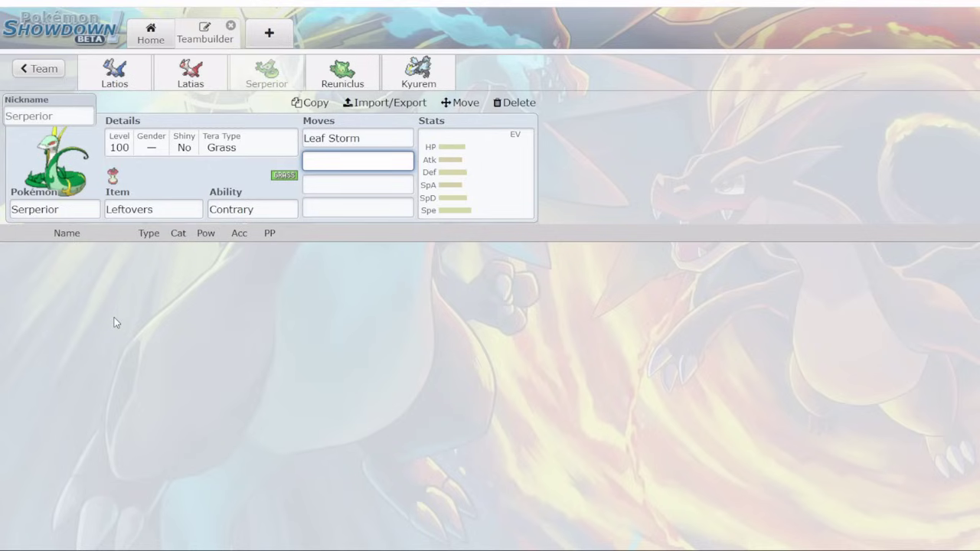
pyautogui.write('sub')
pyautogui.press('Return')
pyautogui.write('glare')
pyautogui.press('Return')
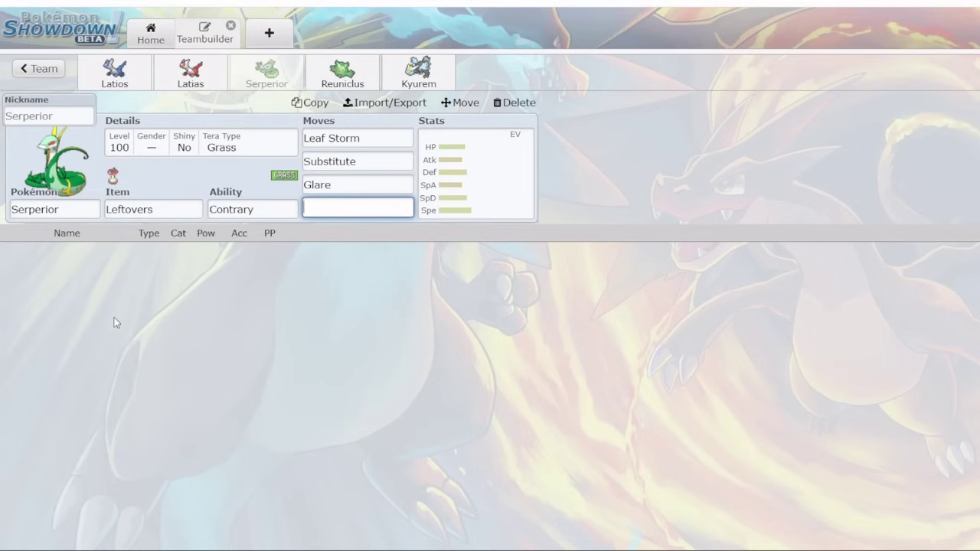
pyautogui.write('tera blast')
pyautogui.press('Return')
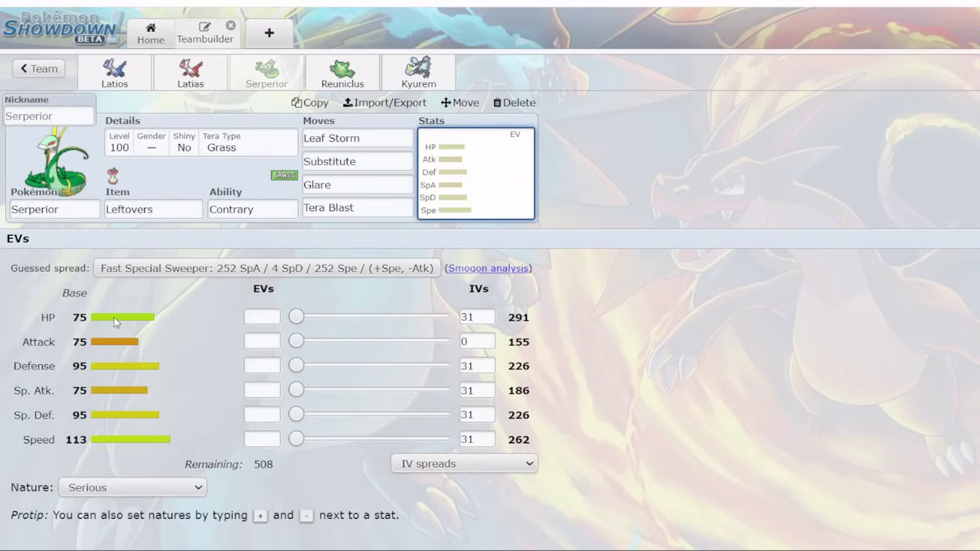
pyautogui.click(184, 269)
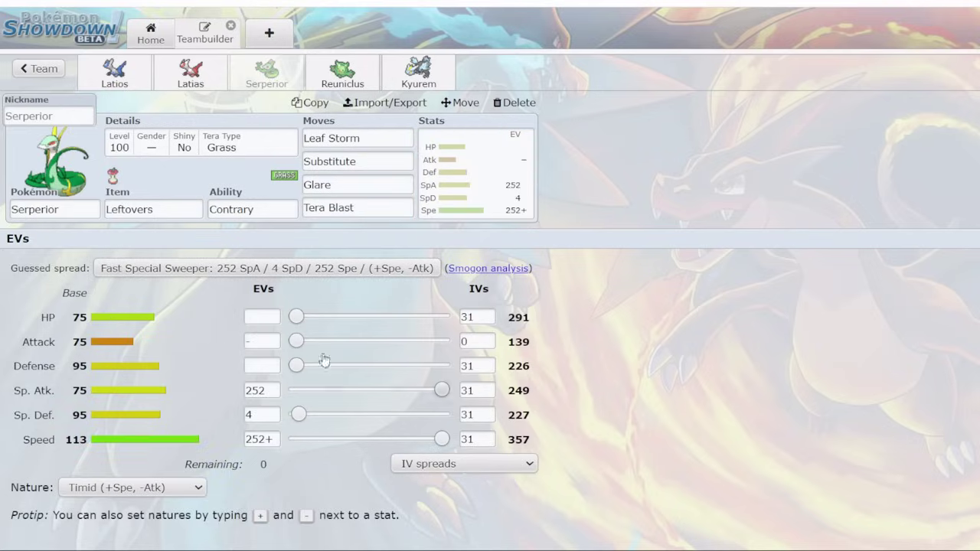
# - Change Serperior's Tera type to Ground
pyautogui.click(162, 138)
pyautogui.click(127, 315)
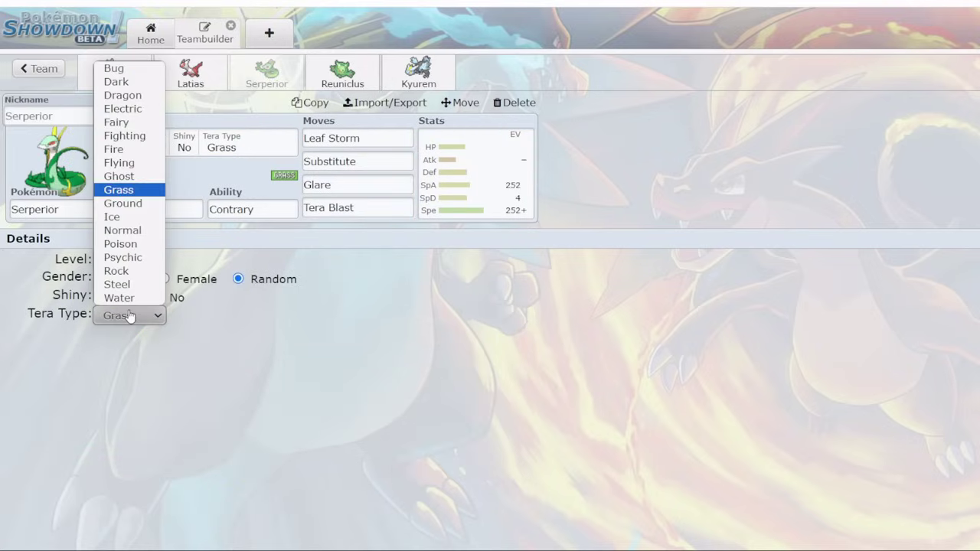
pyautogui.press('n')
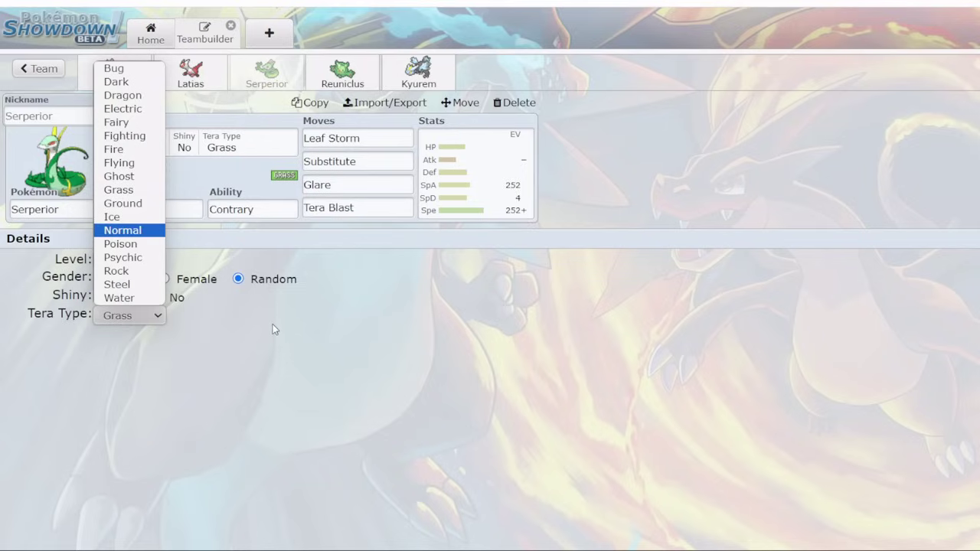
pyautogui.press('g')
pyautogui.press('Down')
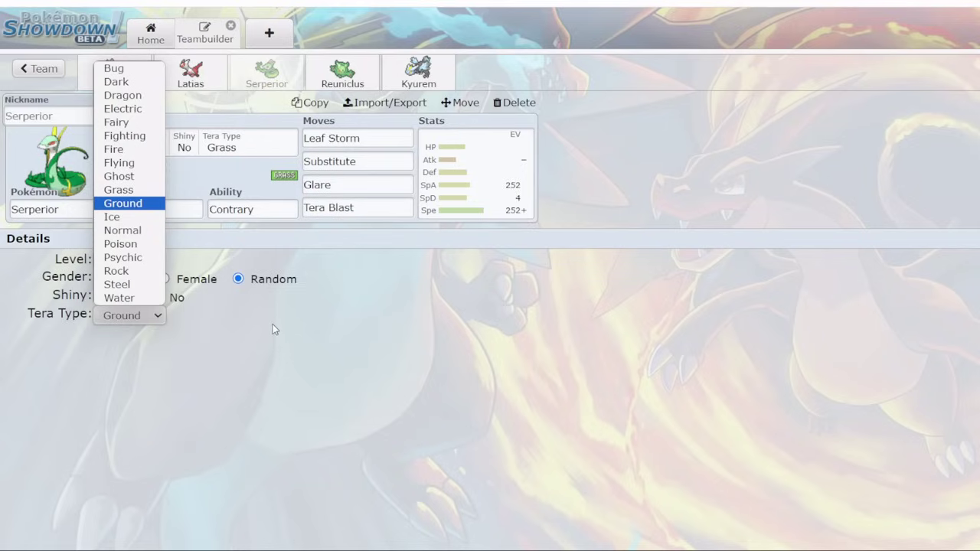
pyautogui.press('Return')
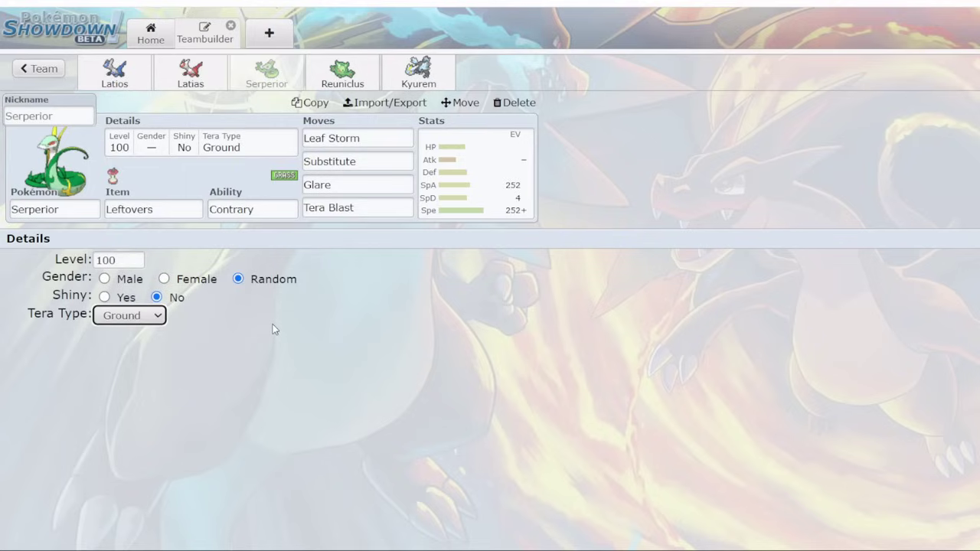
# - Set Serperior's Tera type to Fire
pyautogui.click(111, 320)
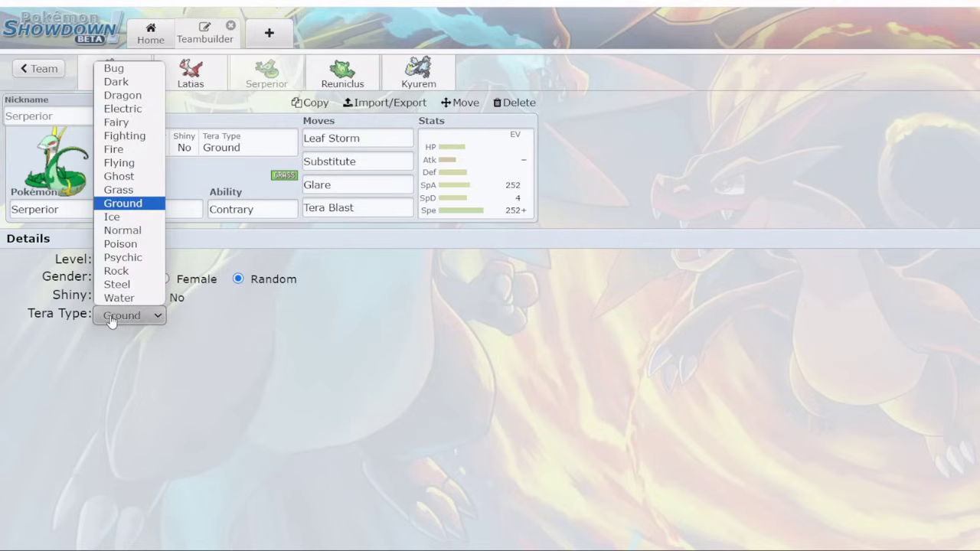
pyautogui.write('fire')
pyautogui.press('Return')
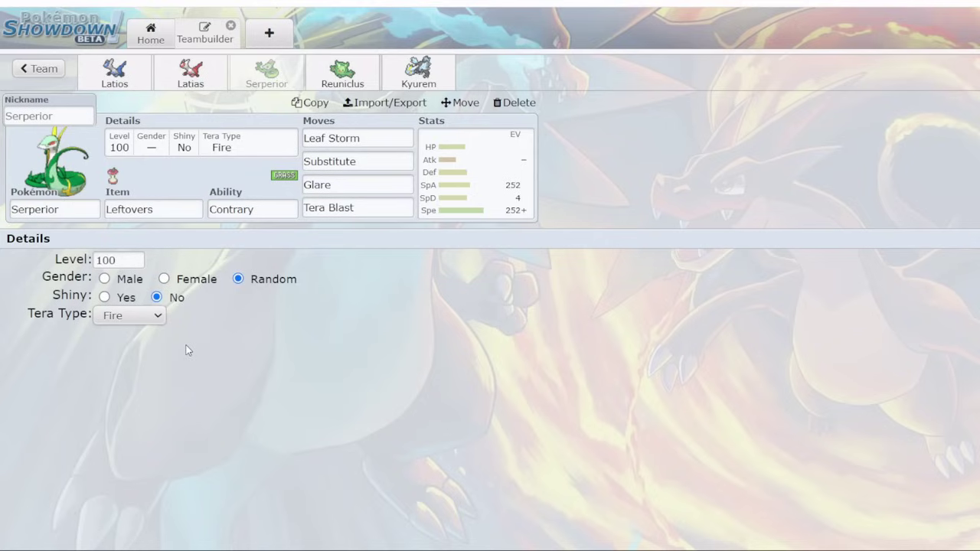
# - Try Water and Fairy as Serperior's Tera type and return it to Fire
pyautogui.click(131, 320)
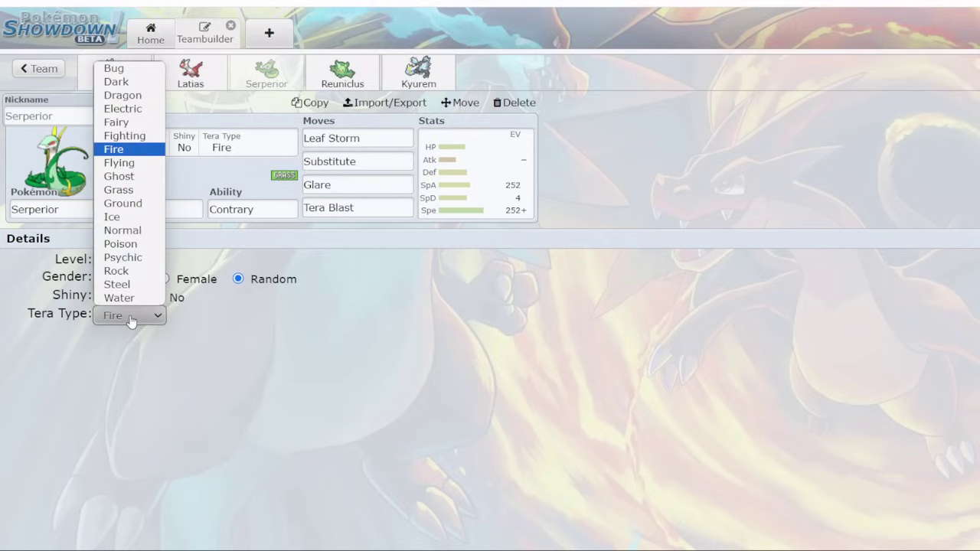
pyautogui.write('water')
pyautogui.press('Return')
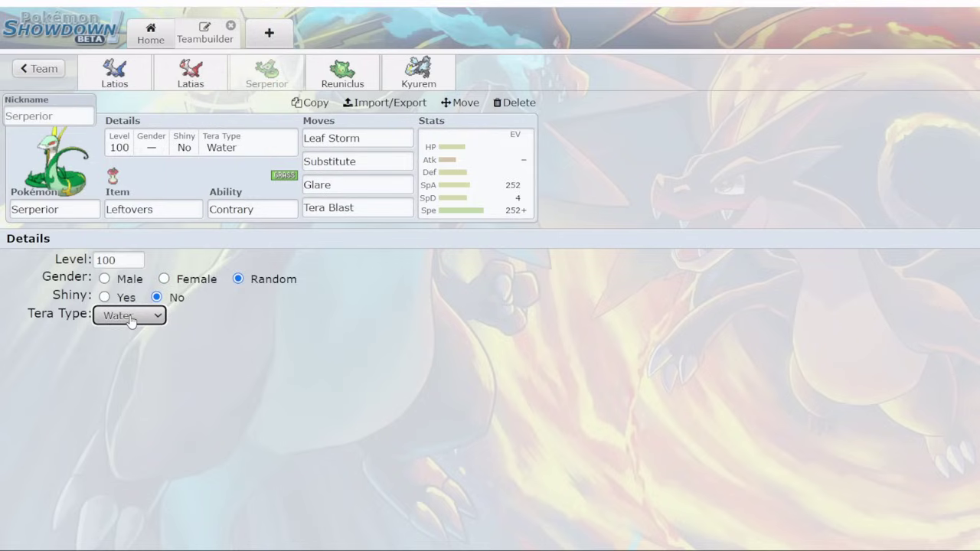
pyautogui.click(131, 320)
pyautogui.write('fairy')
pyautogui.press('Return')
pyautogui.click(132, 320)
pyautogui.press('Down')
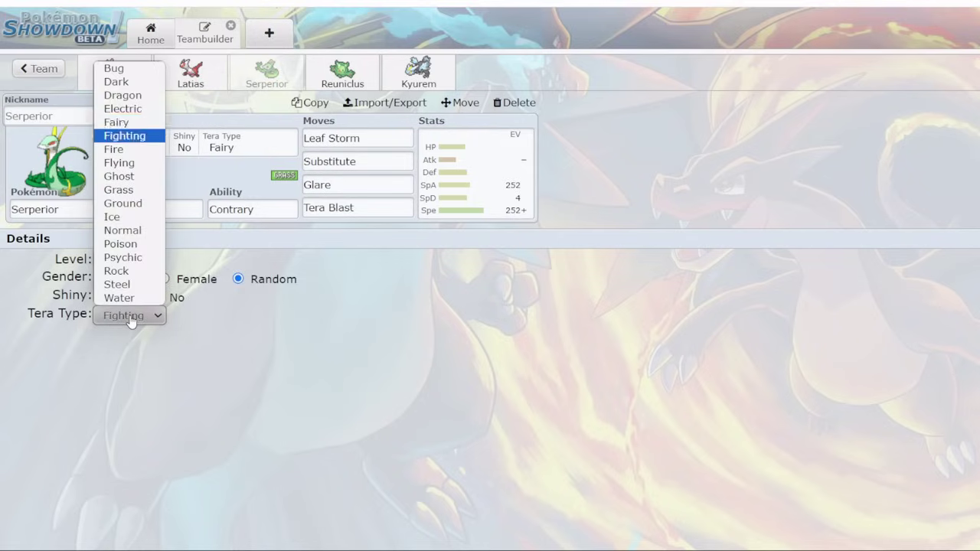
pyautogui.press('Down')
pyautogui.press('Return')
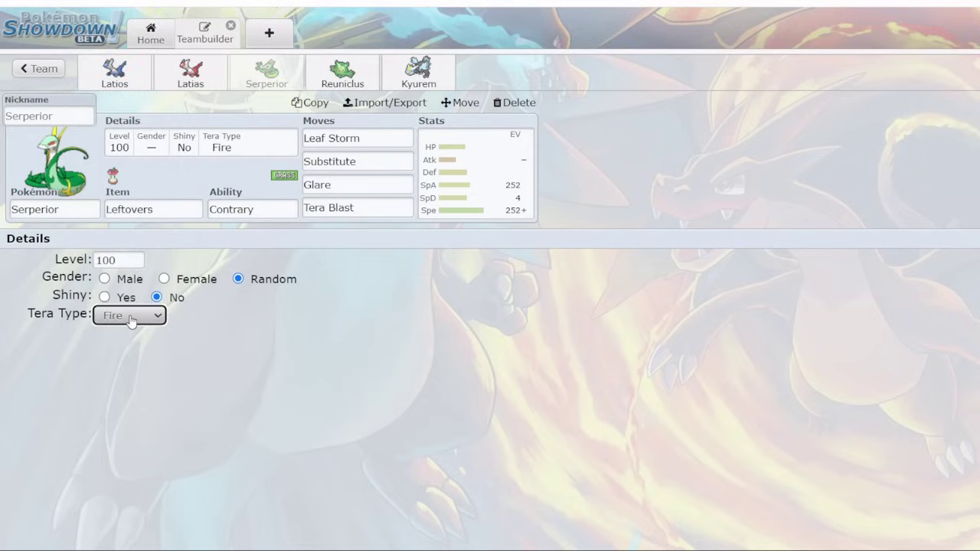
pyautogui.click(175, 340)
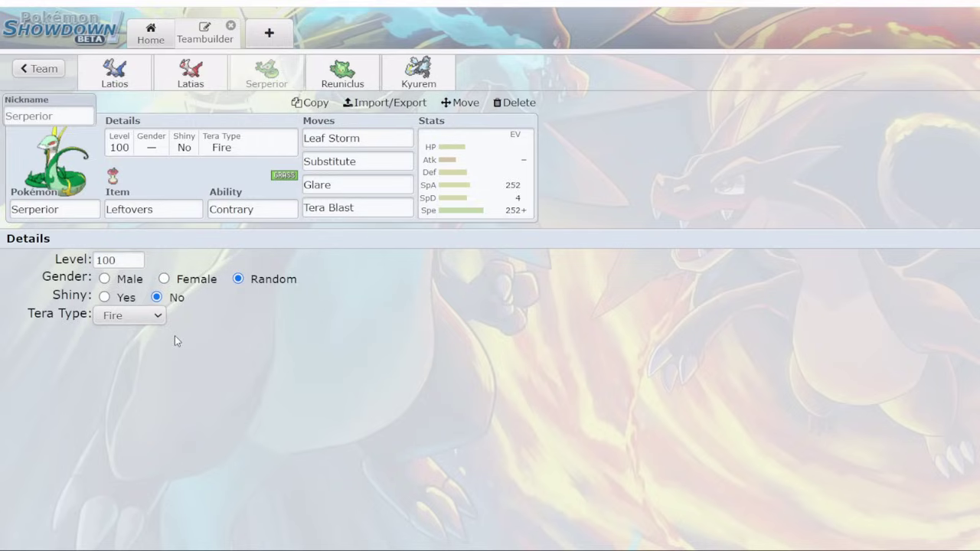
# - Open Reuniclus's set and give it the Assault Vest item and the Regenerator ability
pyautogui.click(353, 81)
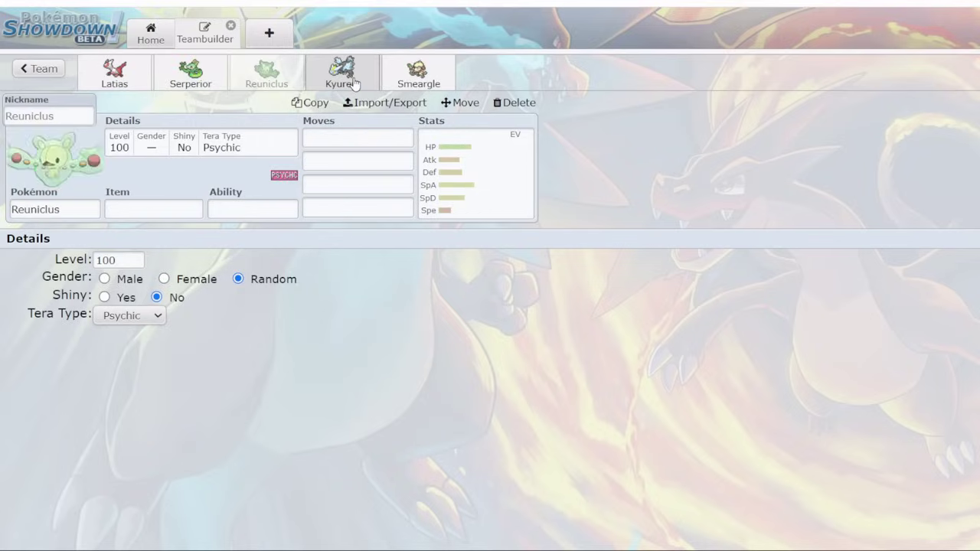
pyautogui.click(156, 213)
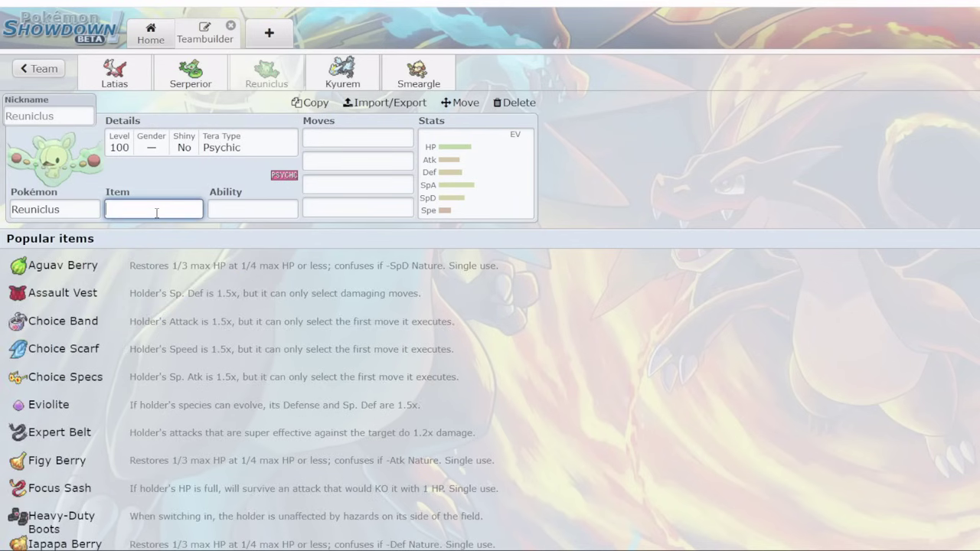
pyautogui.write('assault')
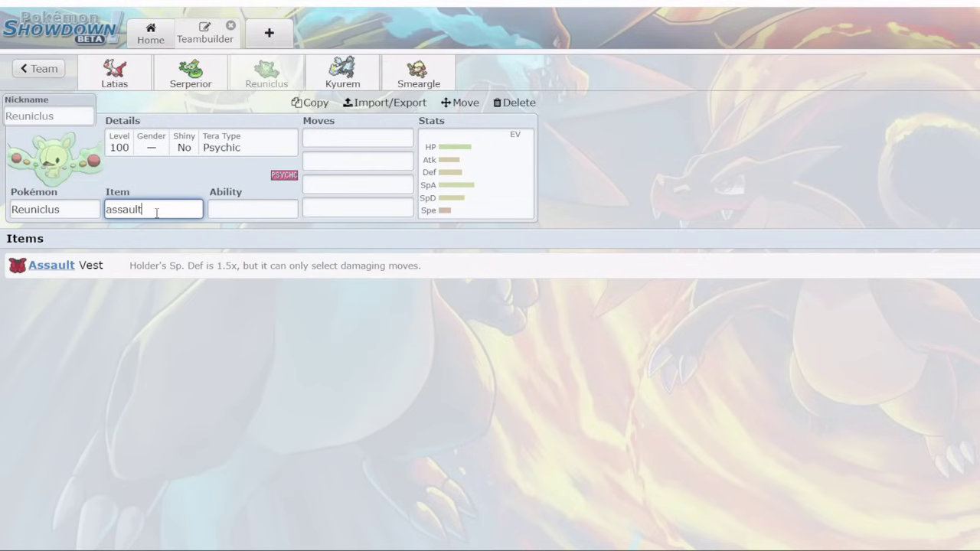
pyautogui.press('Return')
pyautogui.click(81, 348)
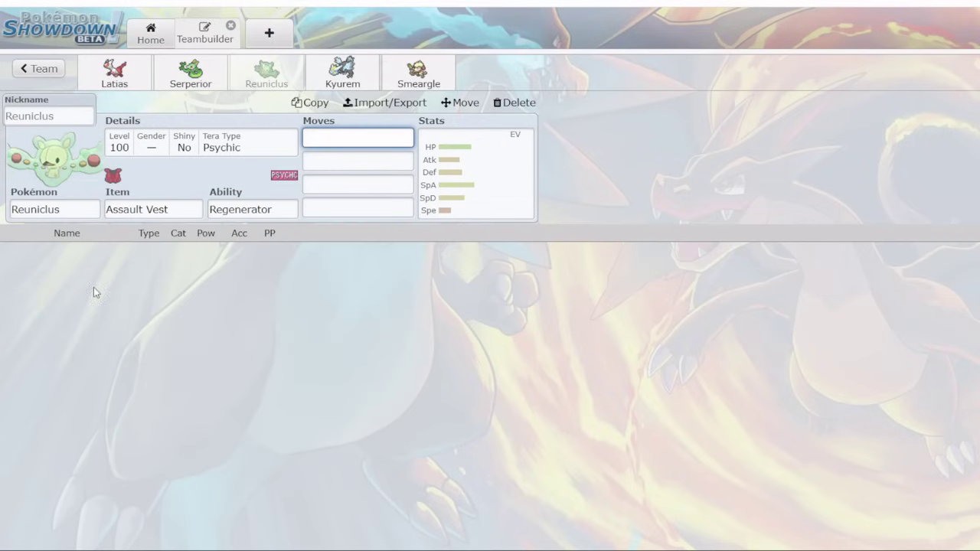
pyautogui.click(84, 206)
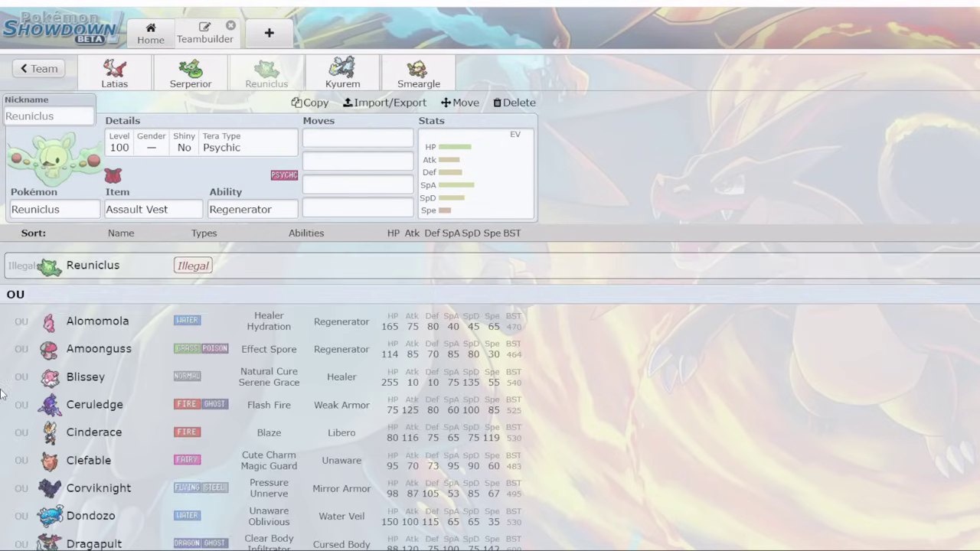
pyautogui.scroll(-2, 3, 393)
pyautogui.scroll(-4, 3, 392)
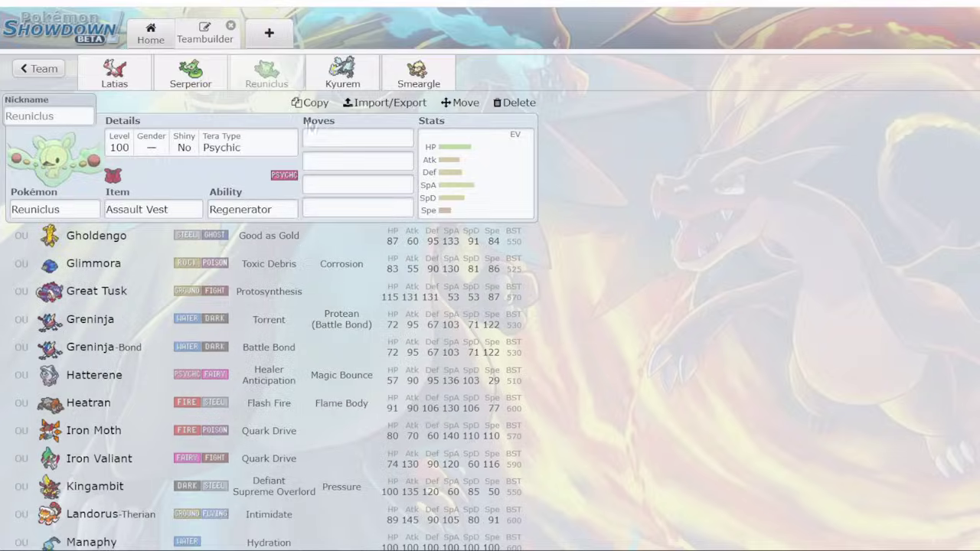
# - Give Reuniclus the moves Psyshock, Future Sight, Knock Off and Focus Blast
pyautogui.click(348, 135)
pyautogui.write('psyshock')
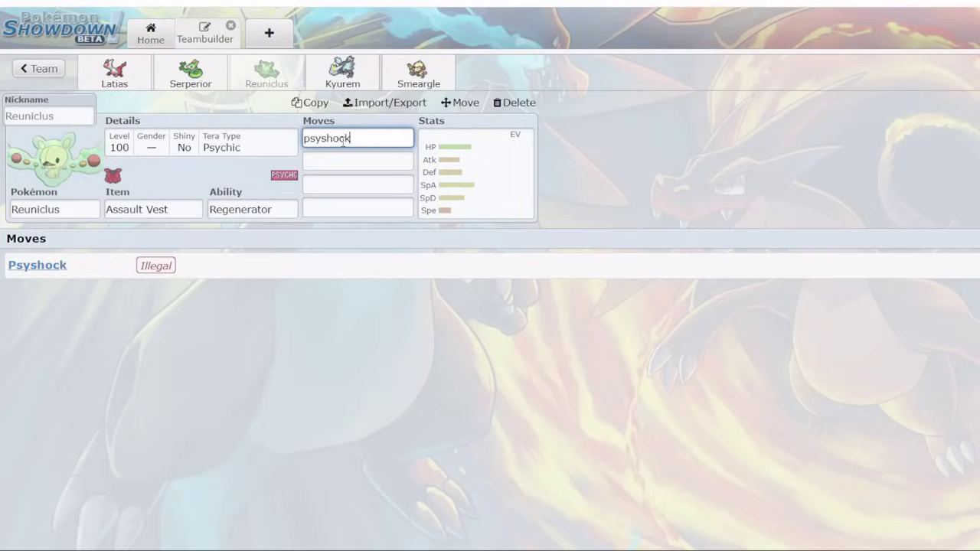
pyautogui.press('Return')
pyautogui.write('future sight')
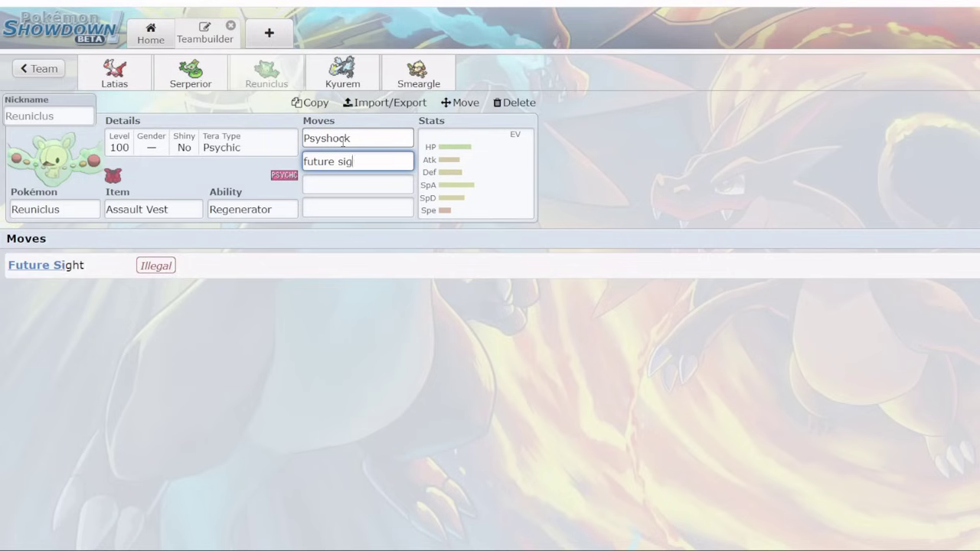
pyautogui.press('Return')
pyautogui.write('knock o')
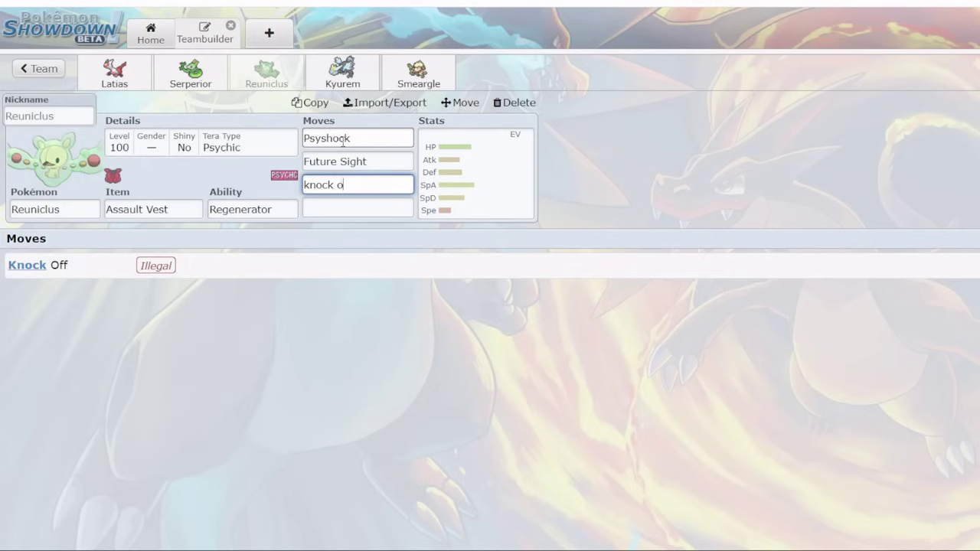
pyautogui.press('Return')
pyautogui.write('focus blast')
pyautogui.press('Return')
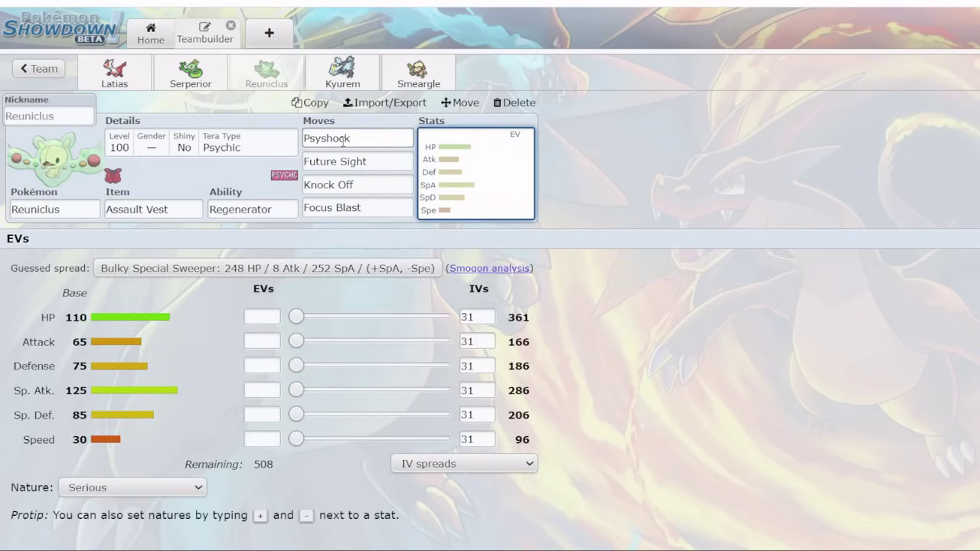
# - Look through the OU Pokémon list to judge which opponents Reuniclus would face
pyautogui.click(82, 209)
pyautogui.scroll(-5, 4, 333)
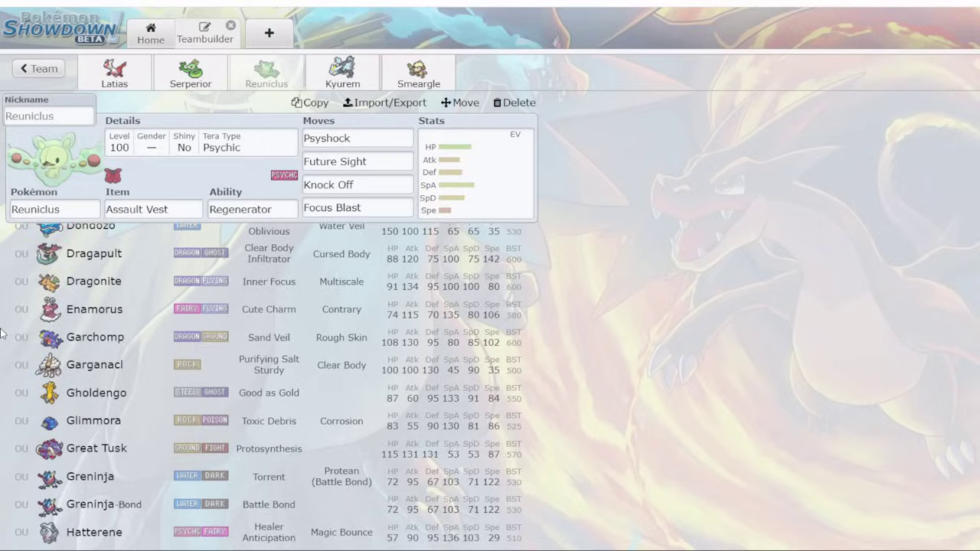
pyautogui.scroll(-3, 4, 333)
pyautogui.scroll(-1, 4, 333)
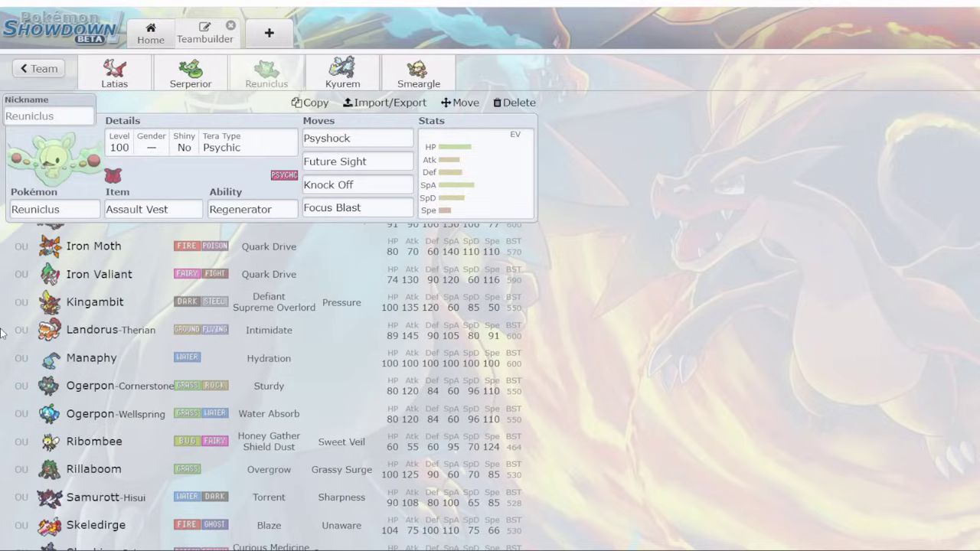
pyautogui.scroll(-5, 4, 333)
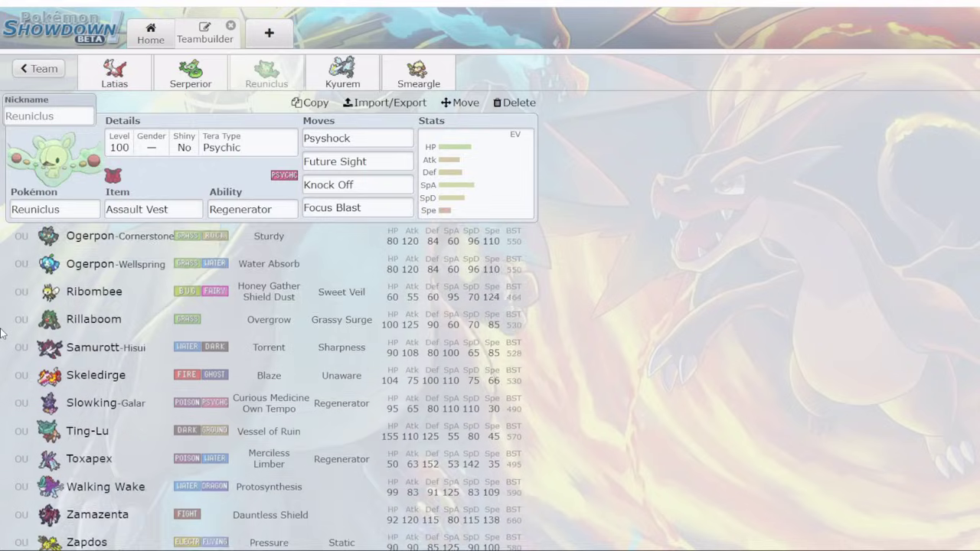
pyautogui.scroll(2, 4, 333)
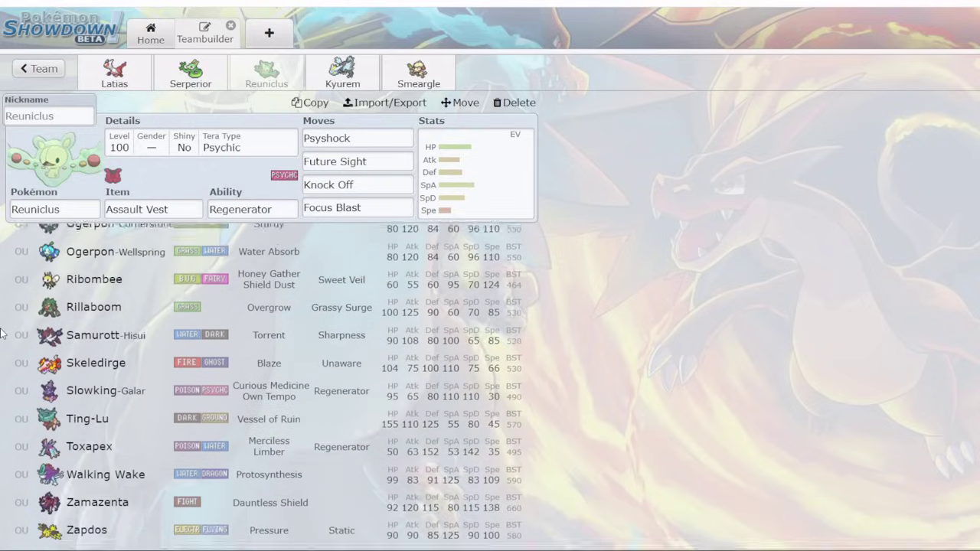
pyautogui.scroll(-2, 2, 333)
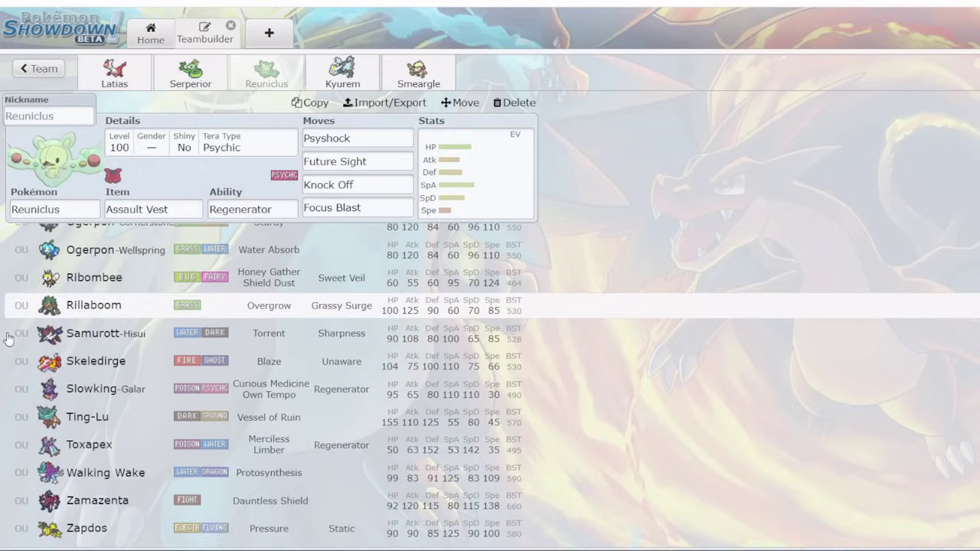
pyautogui.scroll(5, 2, 337)
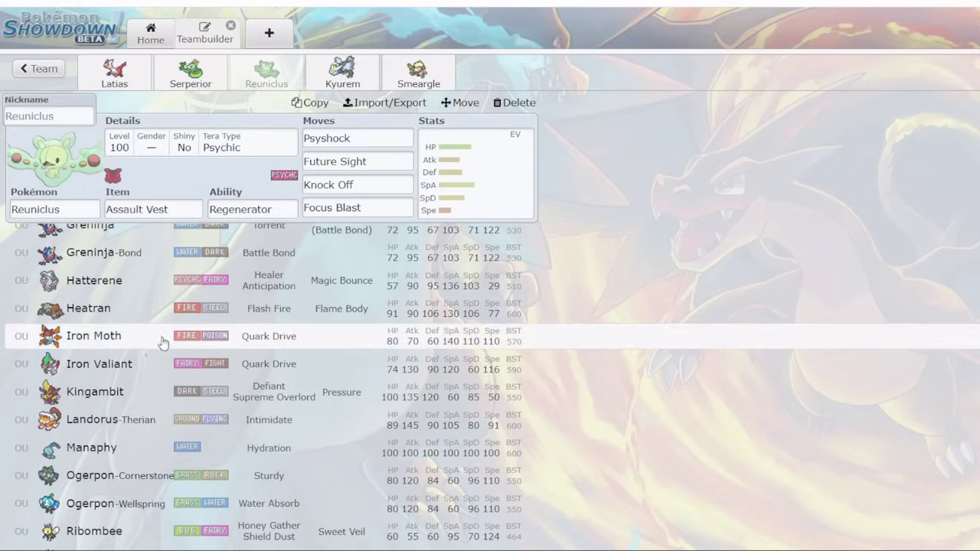
pyautogui.scroll(3, 2, 304)
pyautogui.scroll(4, 2, 304)
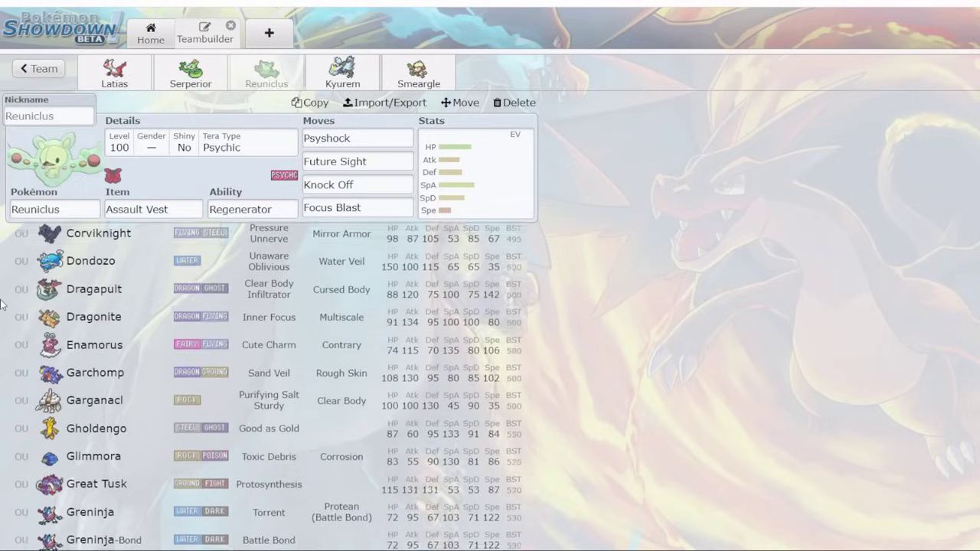
pyautogui.scroll(1, 2, 304)
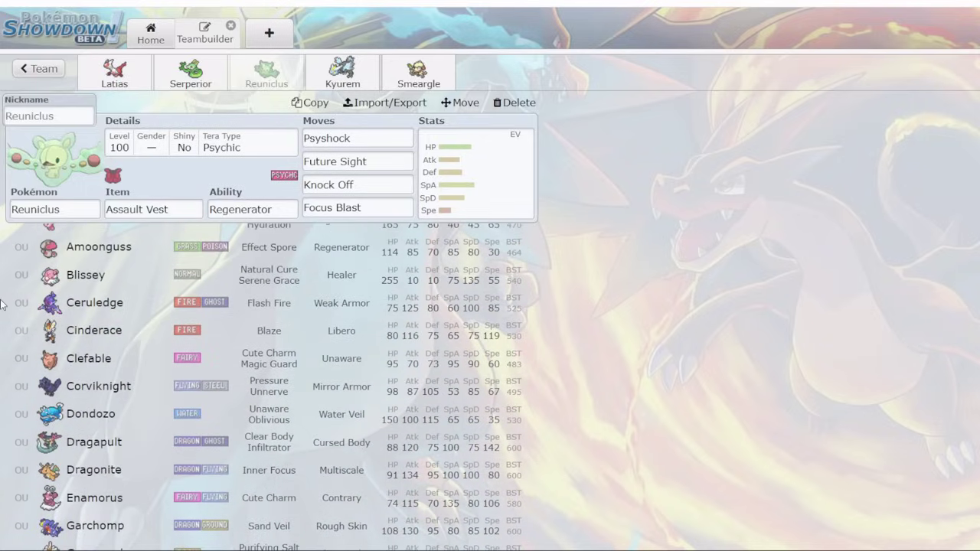
pyautogui.scroll(2, 3, 304)
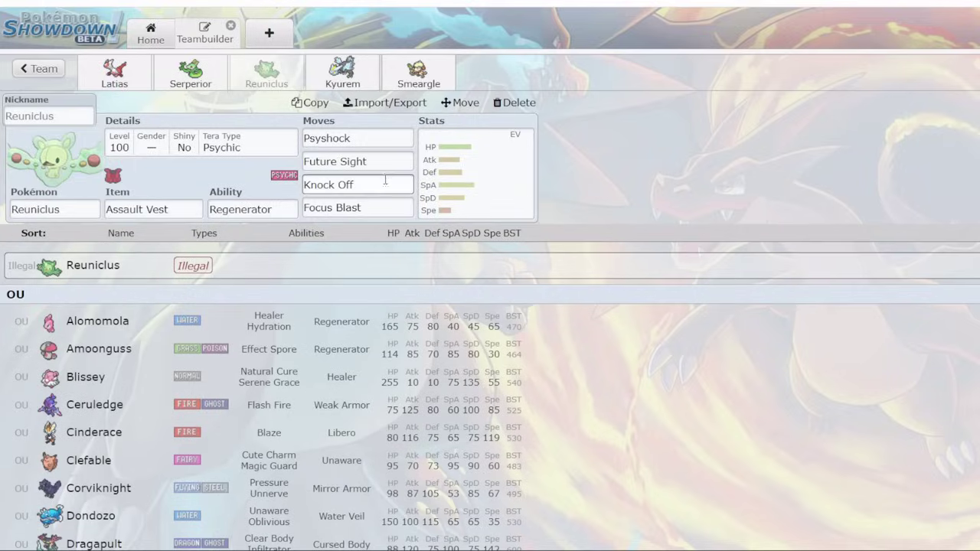
# - Change Reuniclus's item to Leftovers and its ability to Magic Guard
pyautogui.click(153, 214)
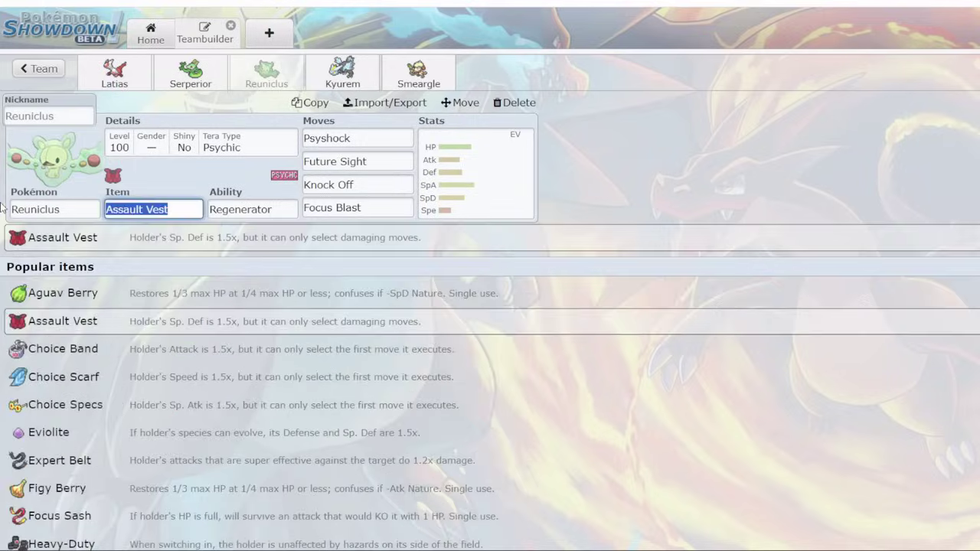
pyautogui.press('BackSpace')
pyautogui.write('leftovers')
pyautogui.press('Return')
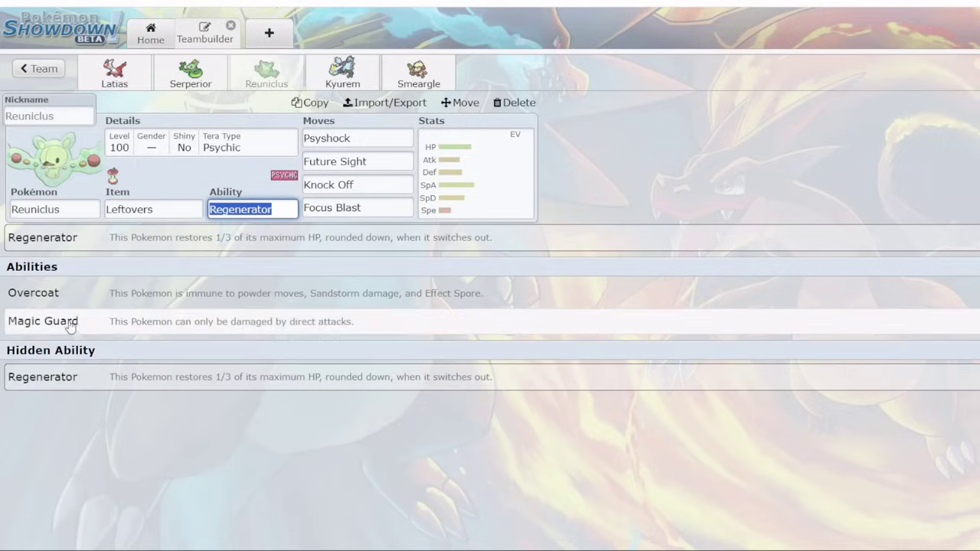
pyautogui.click(69, 326)
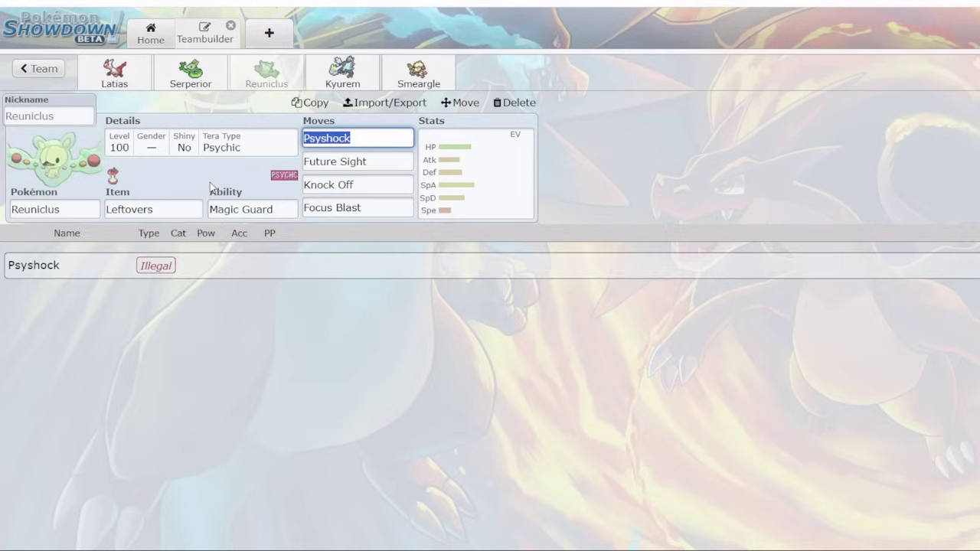
# - Replace Reuniclus's first three moves with Calm Mind, Recover and Psyshock, keeping Focus Blast as the fourth
pyautogui.write('calm mind')
pyautogui.press('Return')
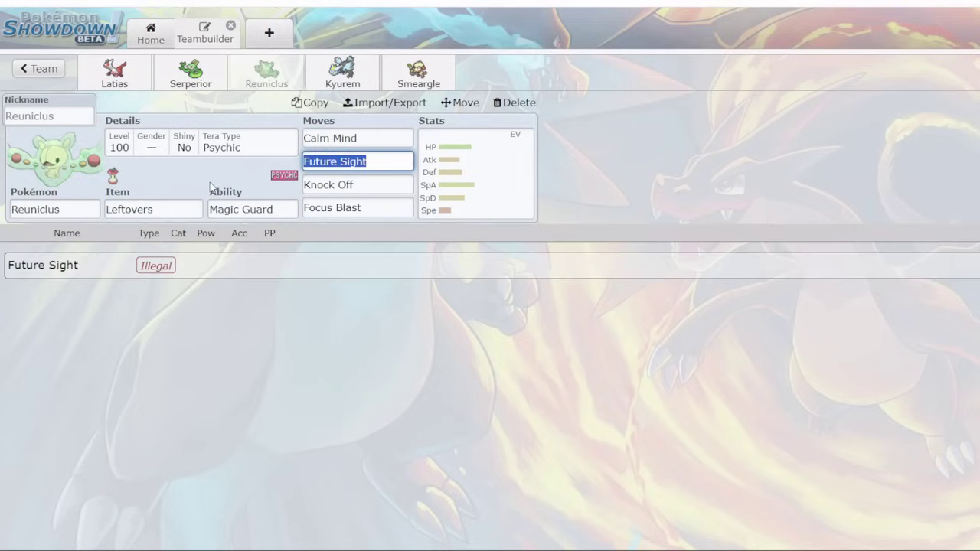
pyautogui.write('reco')
pyautogui.press('Return')
pyautogui.write('psy')
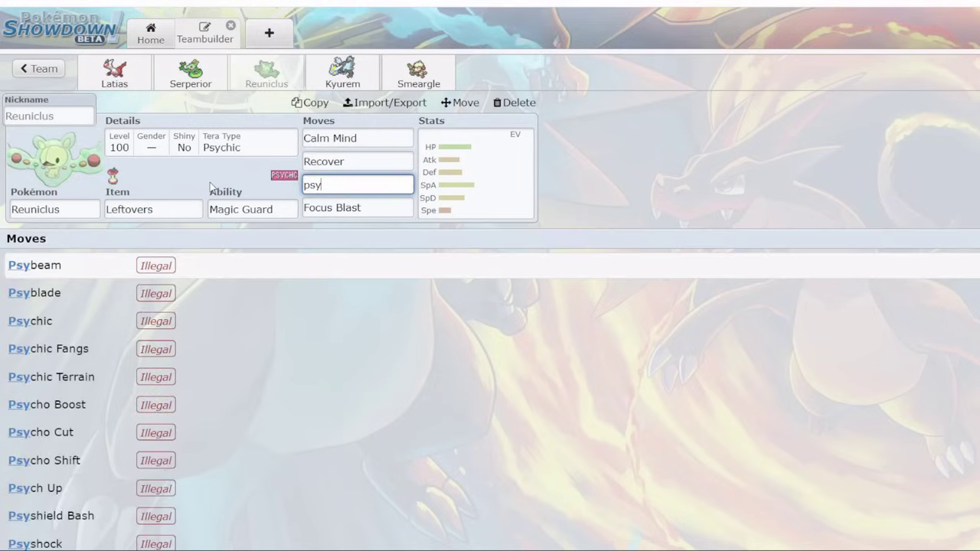
pyautogui.write('shock')
pyautogui.press('Return')
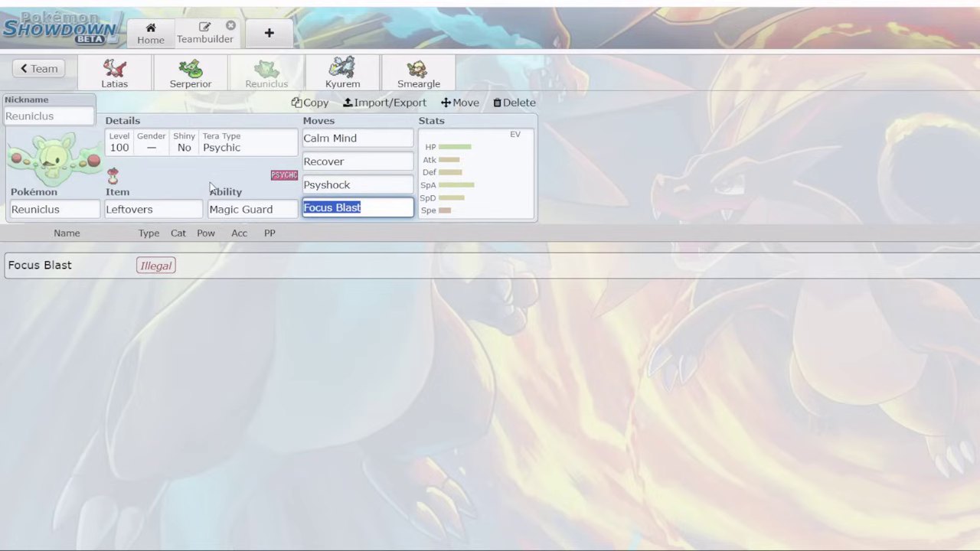
# - Set Reuniclus's Tera type to Water
pyautogui.click(145, 147)
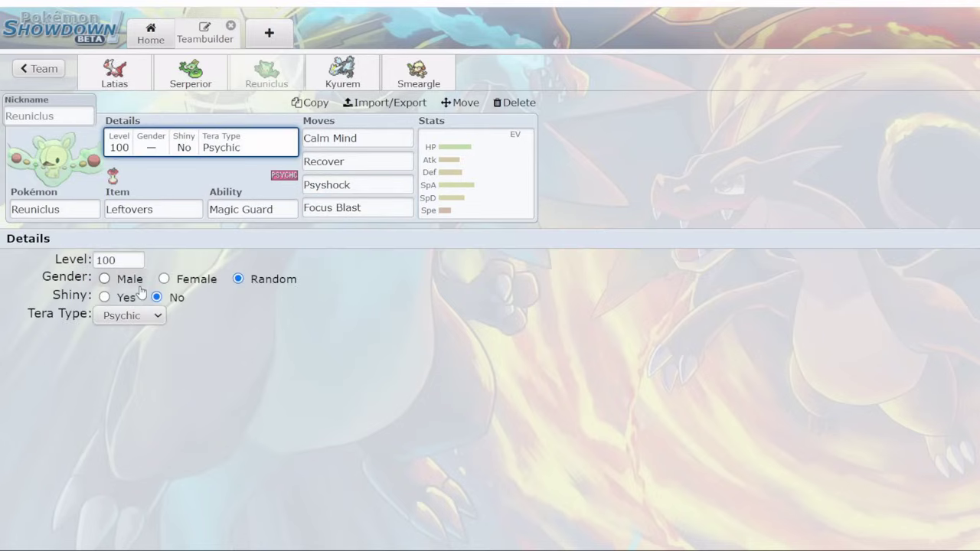
pyautogui.click(131, 328)
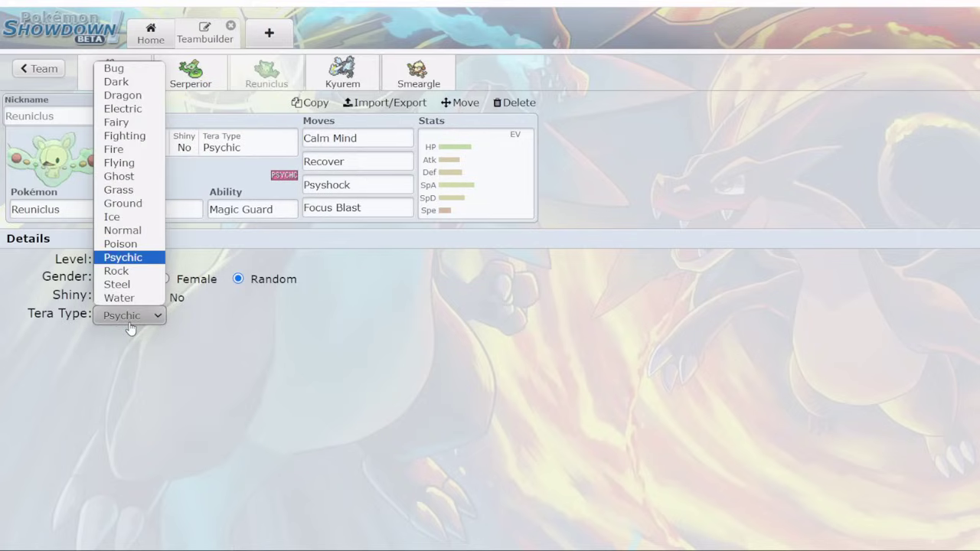
pyautogui.press('w')
pyautogui.press('Return')
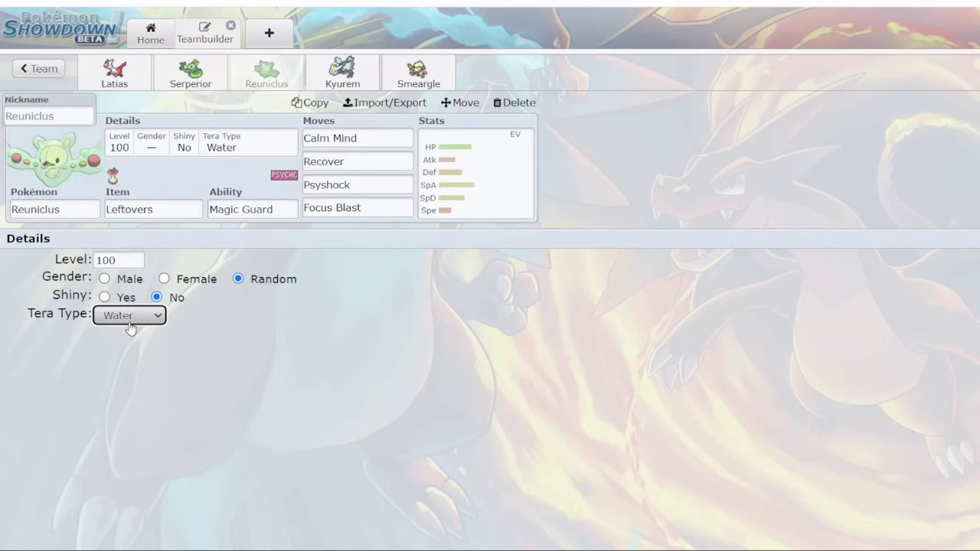
# - Set Reuniclus's EVs to 248 HP, 204 Defense and 56 Speed with a Bold nature (+Def, -Atk)
pyautogui.click(492, 195)
pyautogui.click(260, 319)
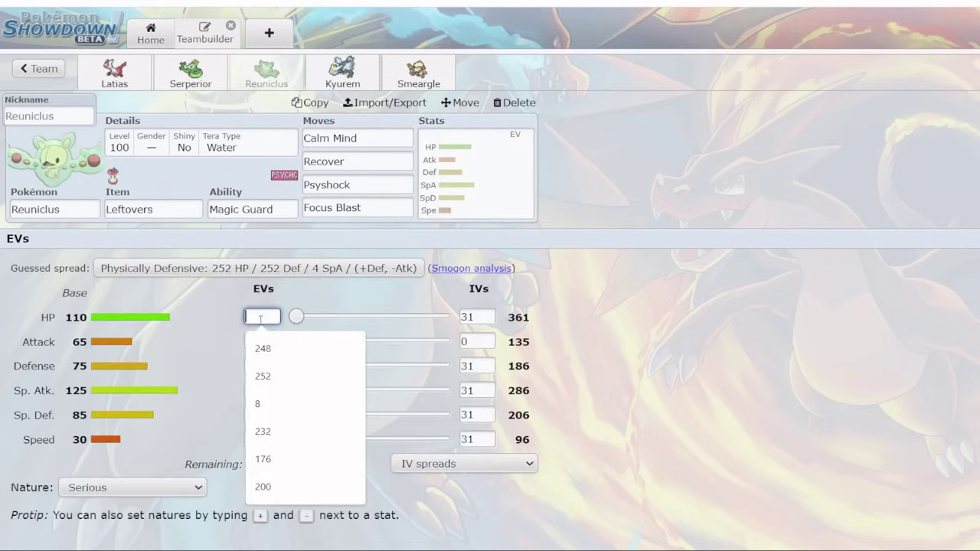
pyautogui.write('248')
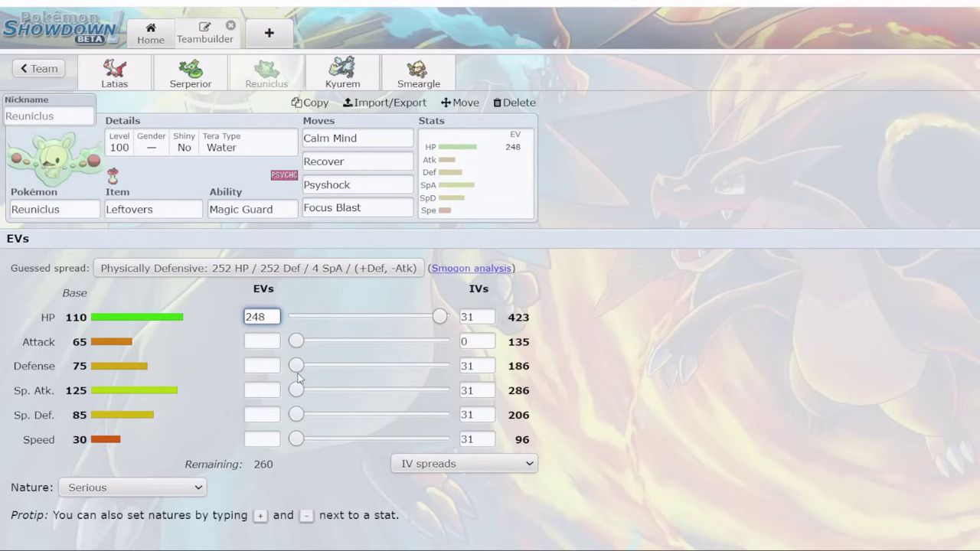
pyautogui.moveTo(296, 438); pyautogui.dragTo(328, 438)
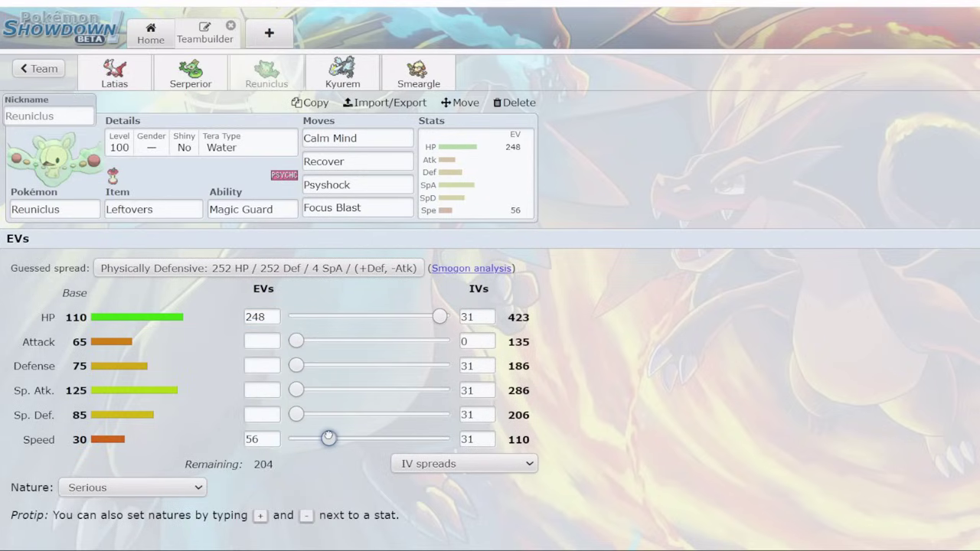
pyautogui.moveTo(296, 366); pyautogui.dragTo(414, 366)
pyautogui.click(262, 366)
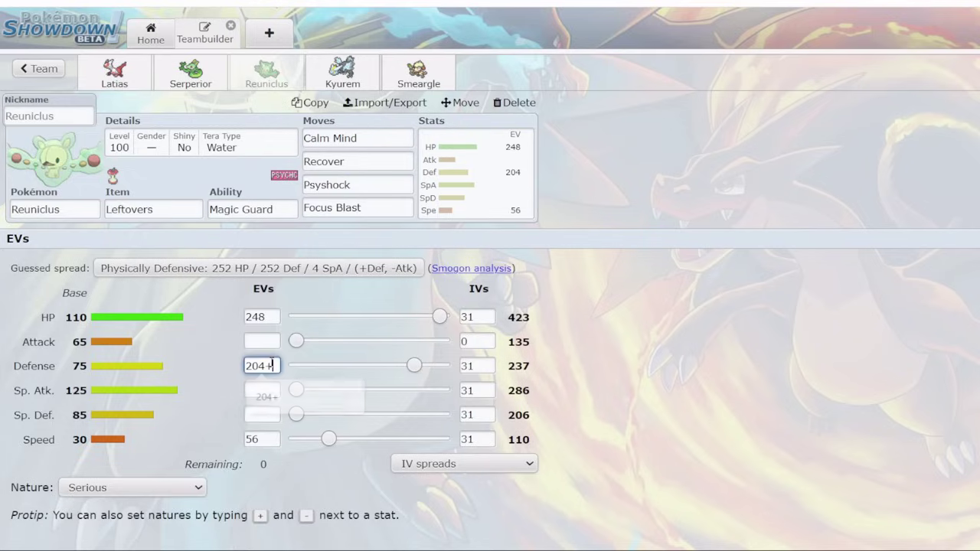
pyautogui.click(259, 341)
pyautogui.write('-')
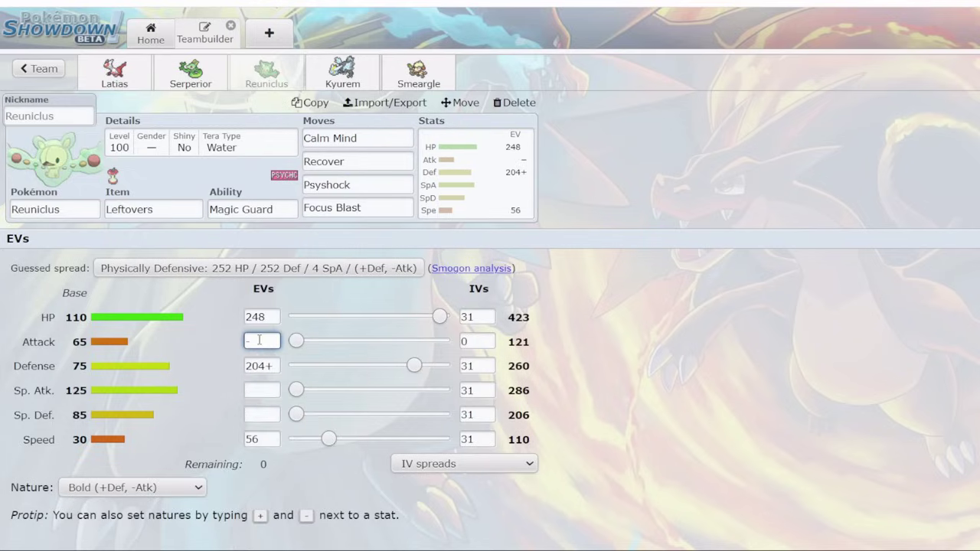
pyautogui.click(214, 329)
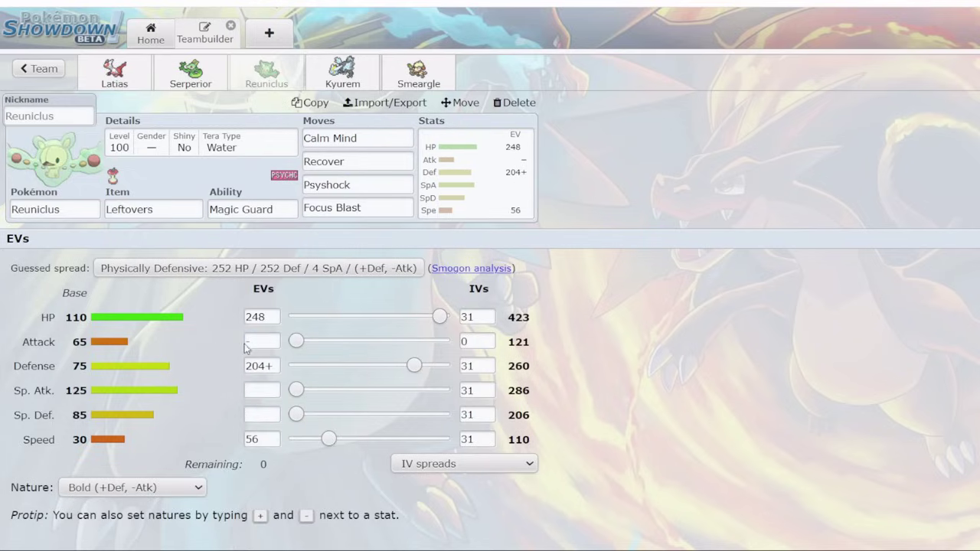
# - Remove Reuniclus's Speed EVs, raise its Defense EVs to 252 and put the remainder into Special Attack
pyautogui.moveTo(311, 443); pyautogui.dragTo(232, 450)
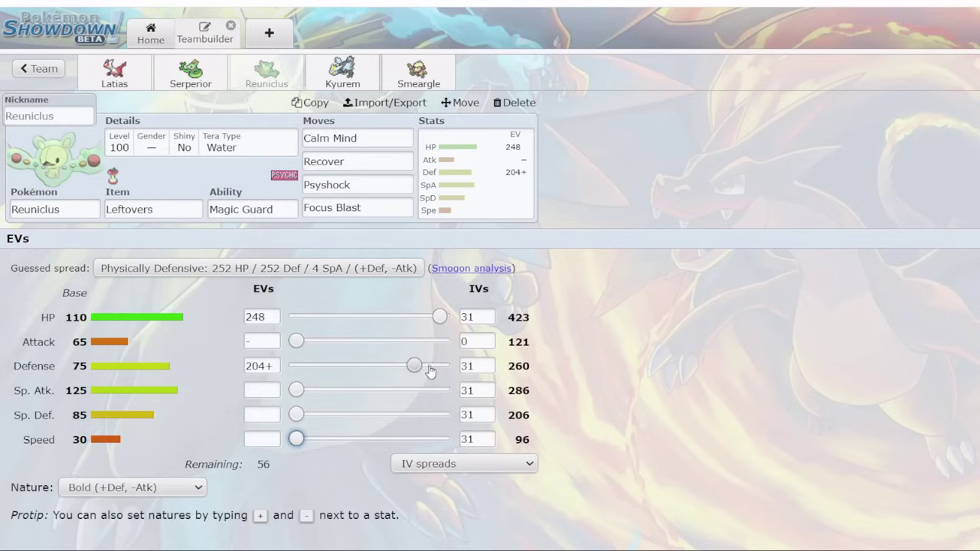
pyautogui.moveTo(420, 368); pyautogui.dragTo(444, 367)
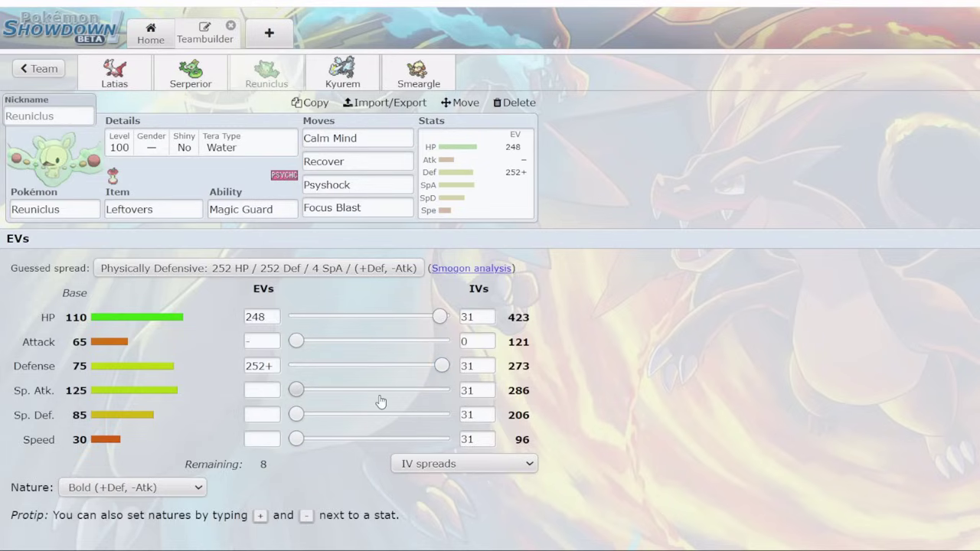
pyautogui.moveTo(296, 391); pyautogui.dragTo(356, 393)
# - Switch to Kyurem and give it the Choice Specs item and the Pressure ability
pyautogui.click(343, 73)
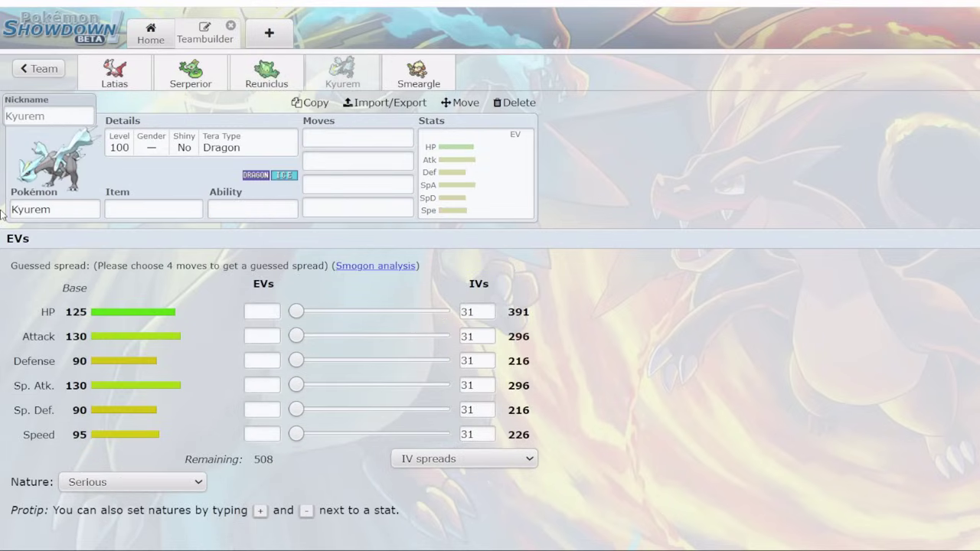
pyautogui.click(139, 211)
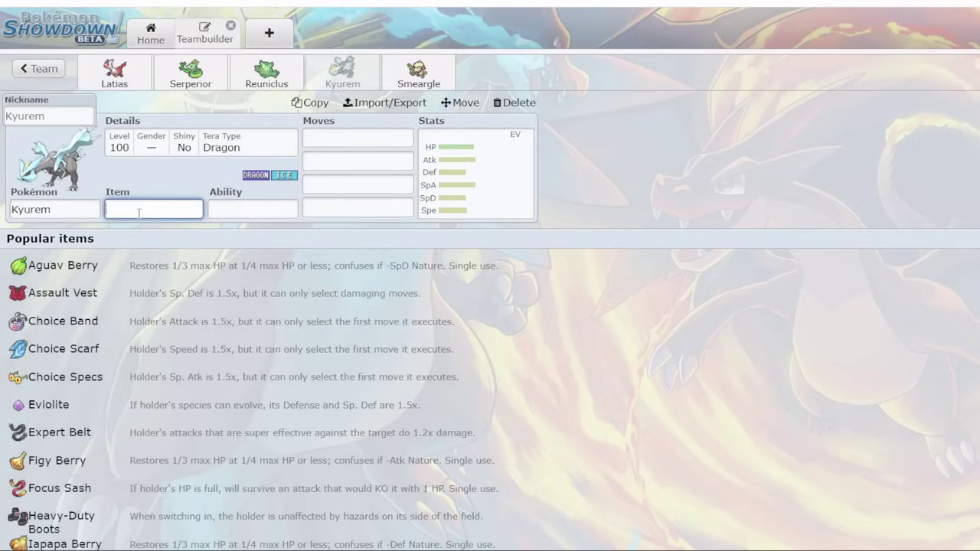
pyautogui.write('choicespec')
pyautogui.press('Return')
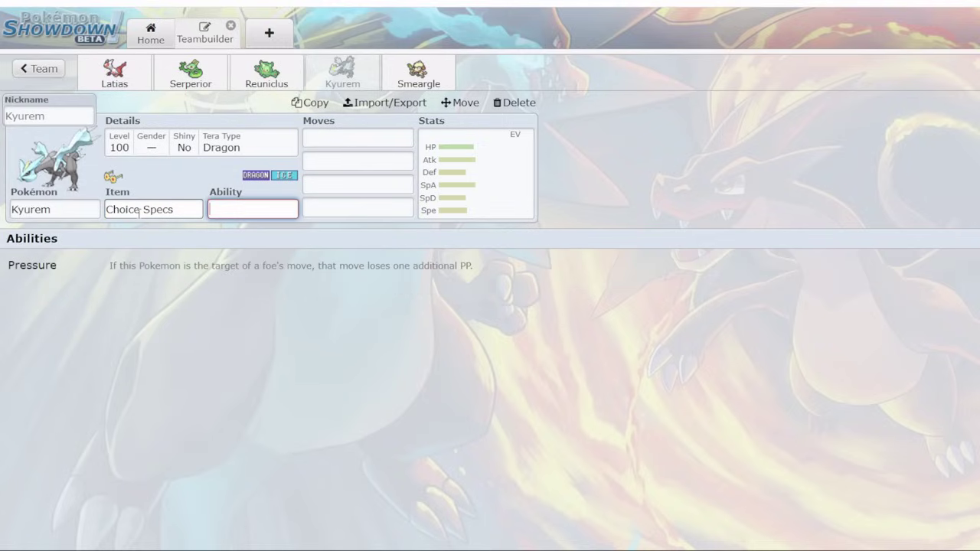
pyautogui.click(134, 269)
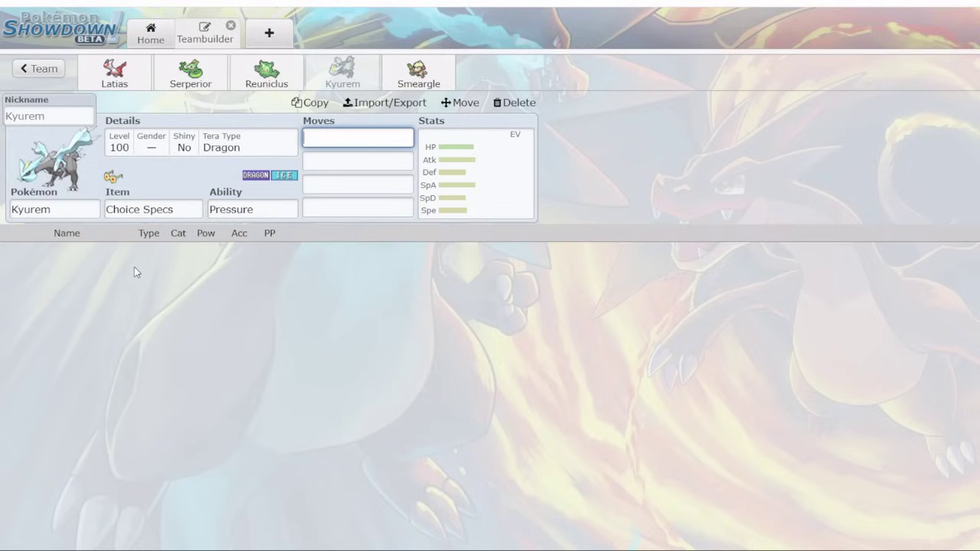
# - Give Kyurem the moves Ice Beam, Blizzard, Earth Power and Draco Meteor
pyautogui.write('ice beam')
pyautogui.press('Return')
pyautogui.write('blizz')
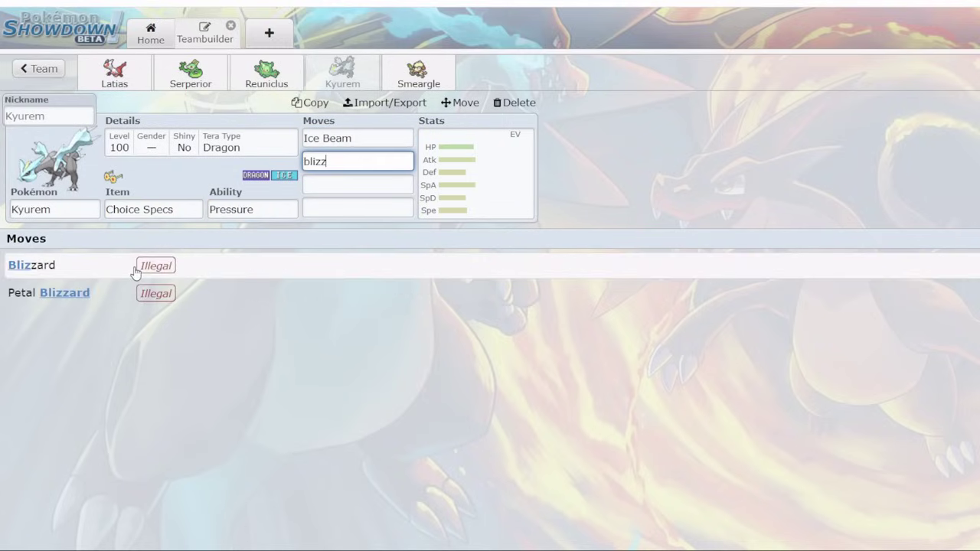
pyautogui.write('ard')
pyautogui.click(134, 268)
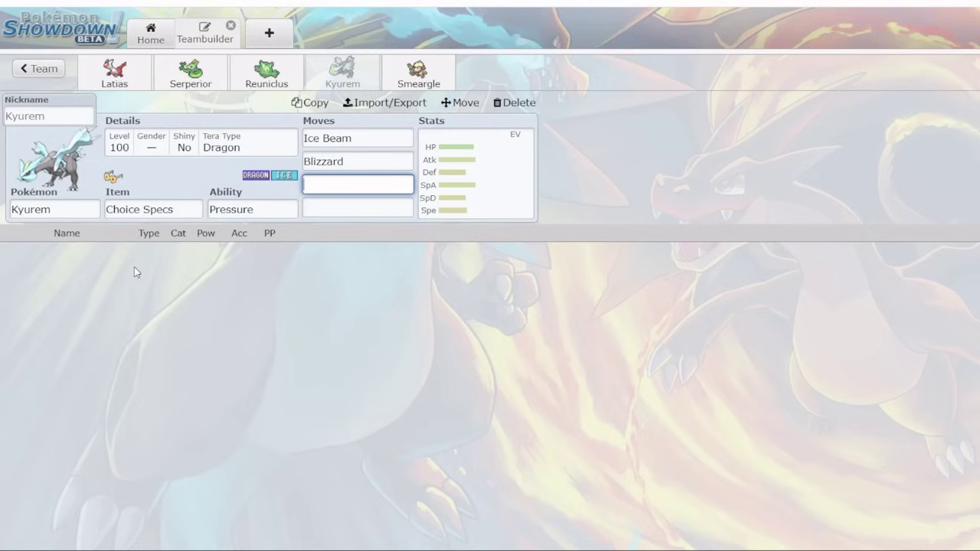
pyautogui.write('earth pow')
pyautogui.click(134, 267)
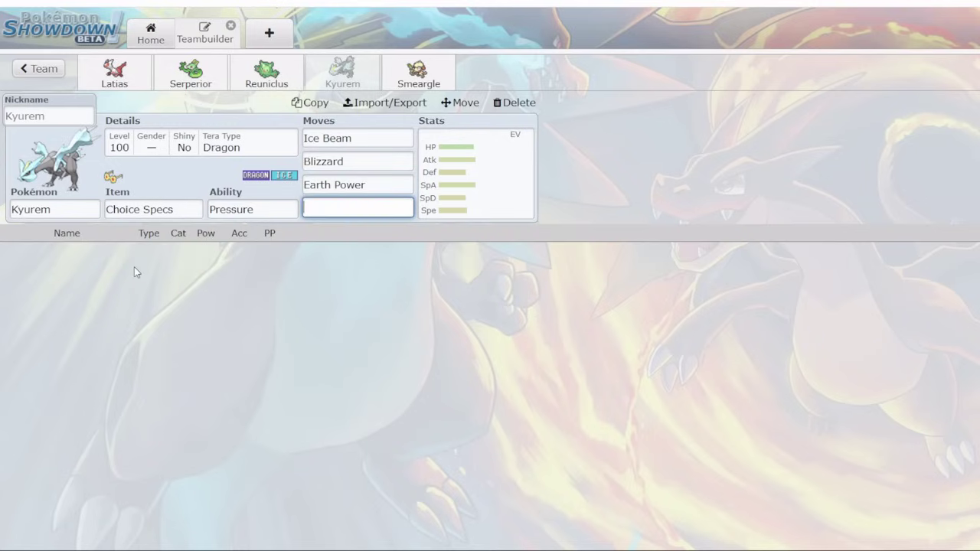
pyautogui.write('draco')
pyautogui.click(134, 267)
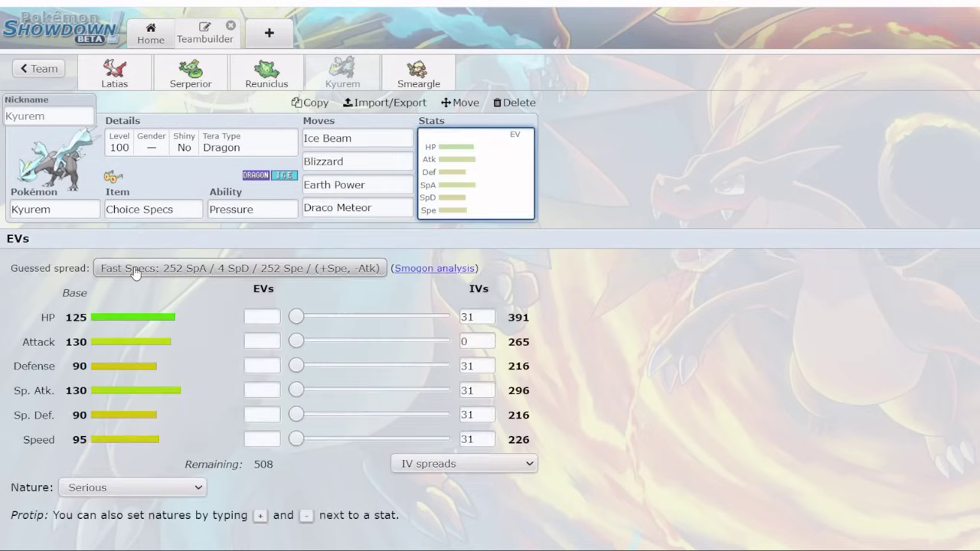
# - Change Kyurem's item to Leftovers
pyautogui.click(85, 212)
pyautogui.click(174, 206)
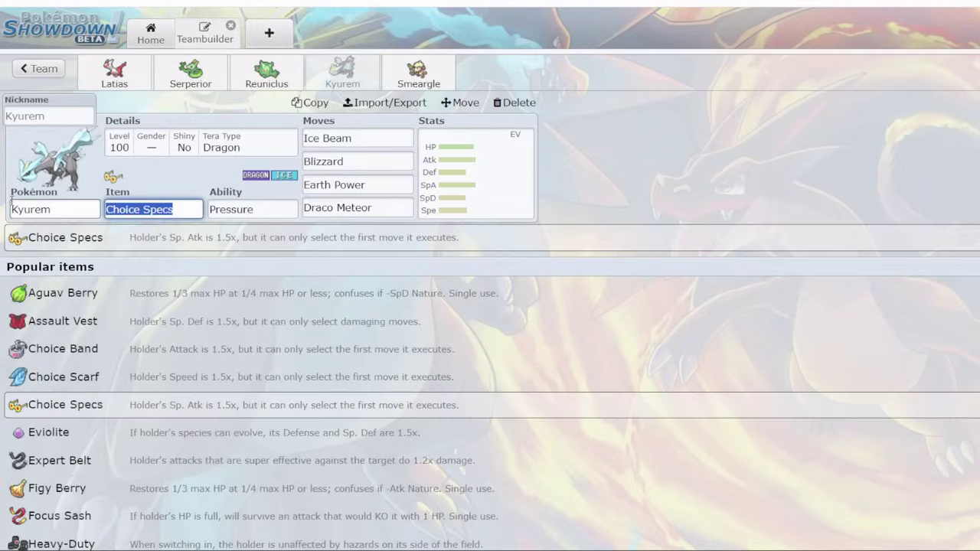
pyautogui.write('left')
pyautogui.press('Return')
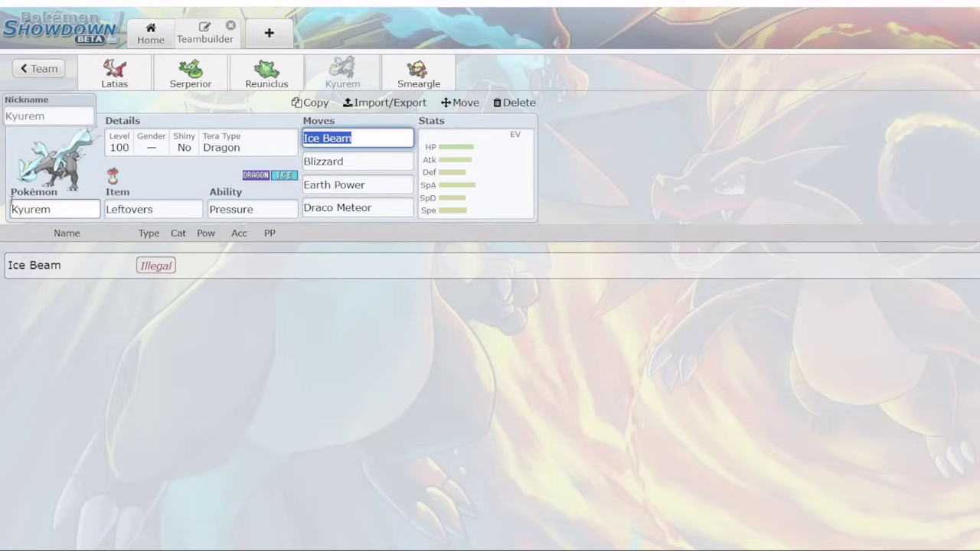
# - Replace Kyurem's four moves with Substitute, Roost, Freeze-Dry and Earth Power
pyautogui.write('sub')
pyautogui.press('Return')
pyautogui.write('roost')
pyautogui.press('Return')
pyautogui.write('f')
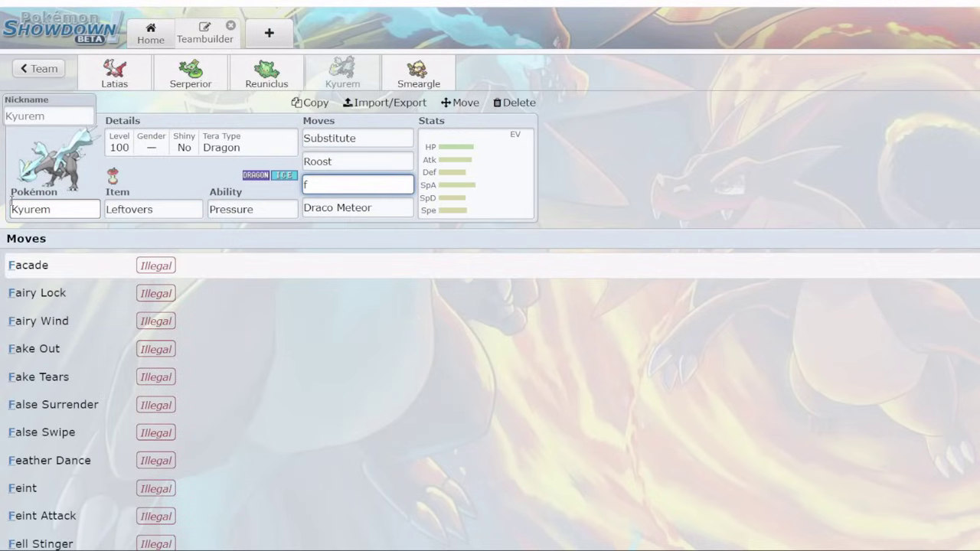
pyautogui.write('reeze-Dry')
pyautogui.press('Return')
pyautogui.write('earth p')
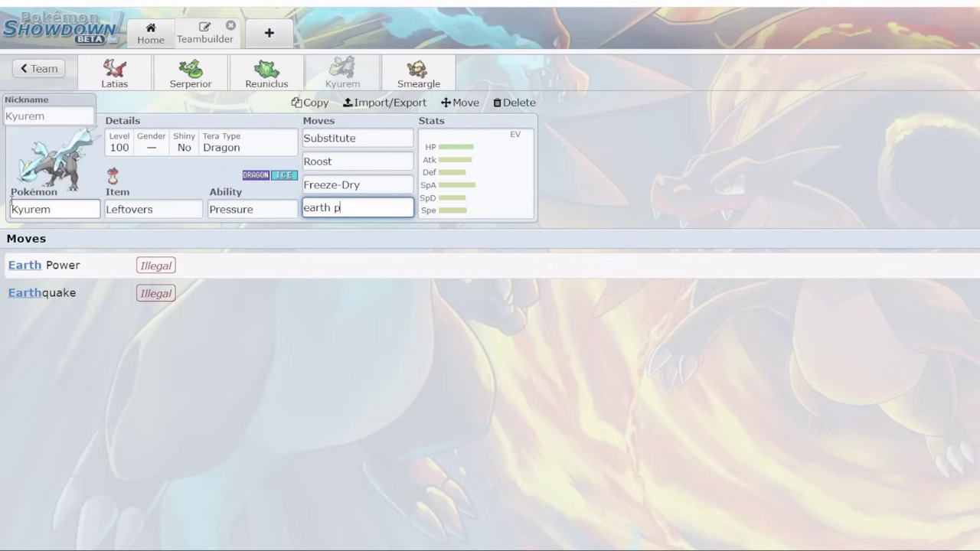
pyautogui.press('Return')
# - Look through the OU Pokémon list to judge which opponents Kyurem would face
pyautogui.click(47, 203)
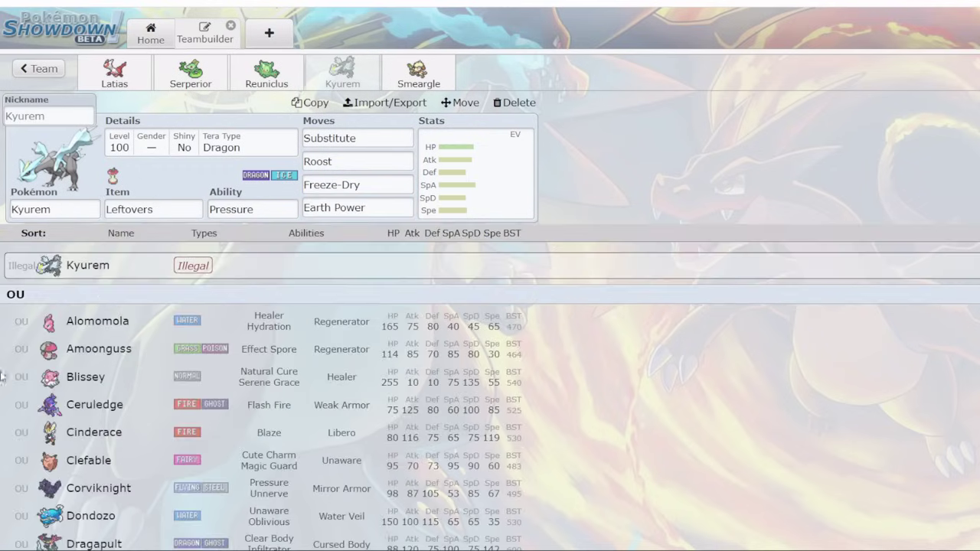
pyautogui.scroll(-6, 3, 379)
pyautogui.scroll(-10, 3, 399)
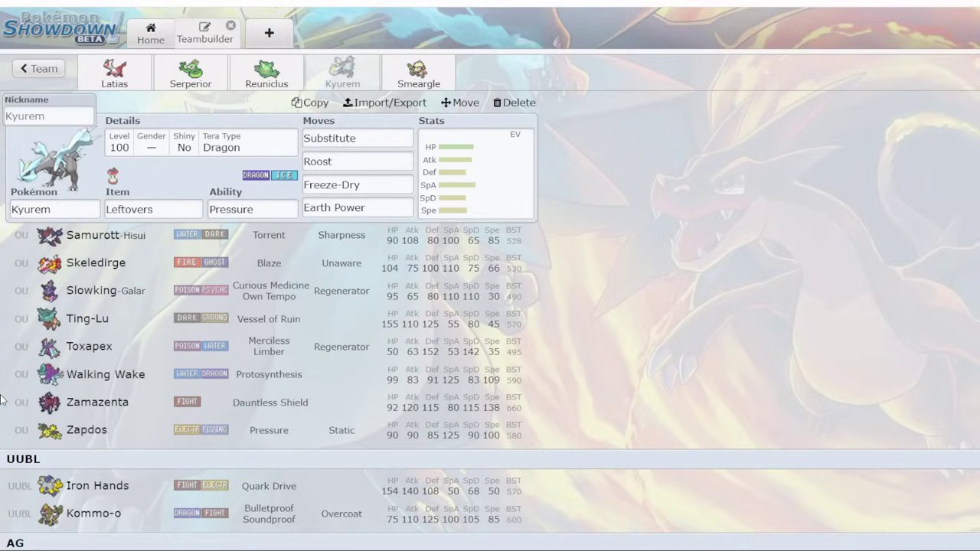
pyautogui.scroll(15, 3, 399)
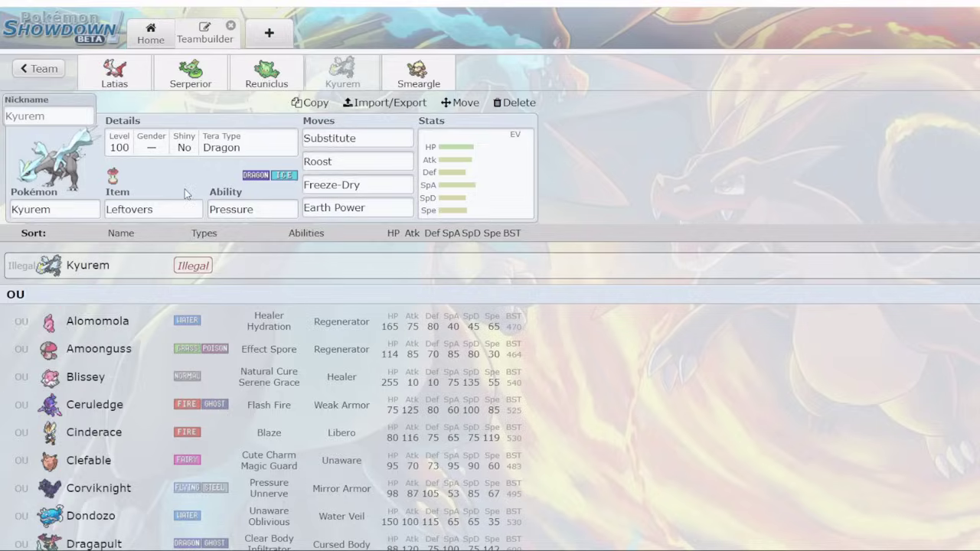
# - Replace Kyurem's Substitute with Dragon Dance and its Freeze-Dry with Icicle Spear
pyautogui.click(382, 138)
pyautogui.write('dd')
pyautogui.press('Tab')
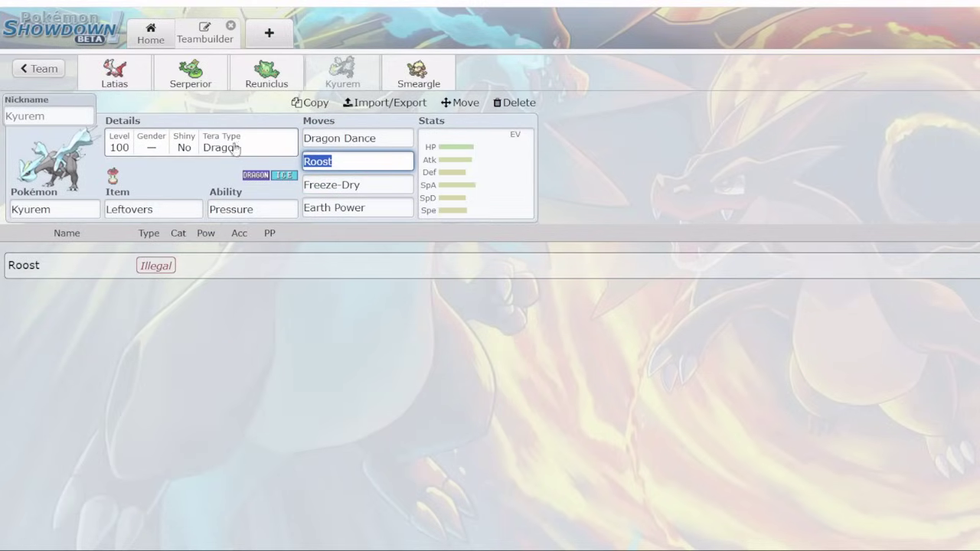
pyautogui.press('Tab')
pyautogui.write('icici')
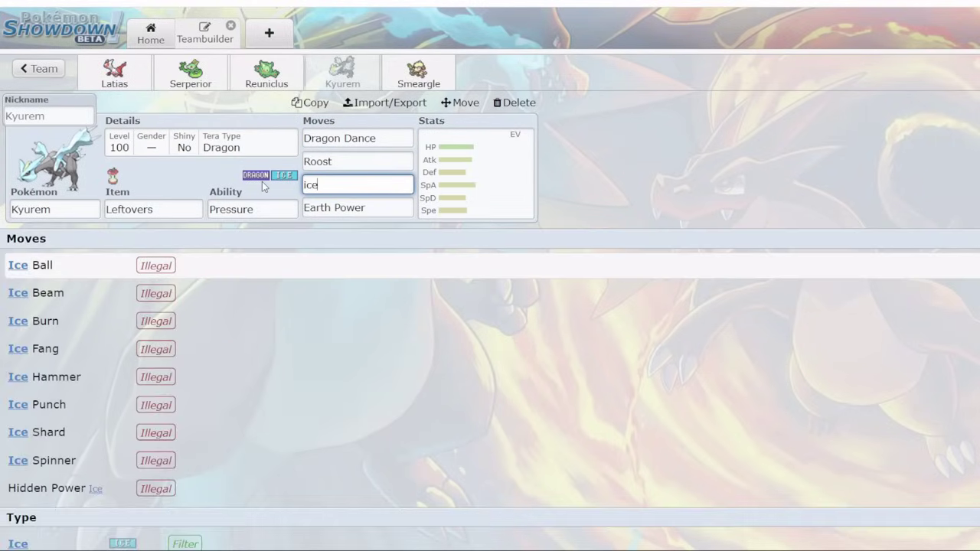
pyautogui.click(161, 320)
# - Change Kyurem's item to Loaded Dice
pyautogui.click(176, 212)
pyautogui.write('loaded di')
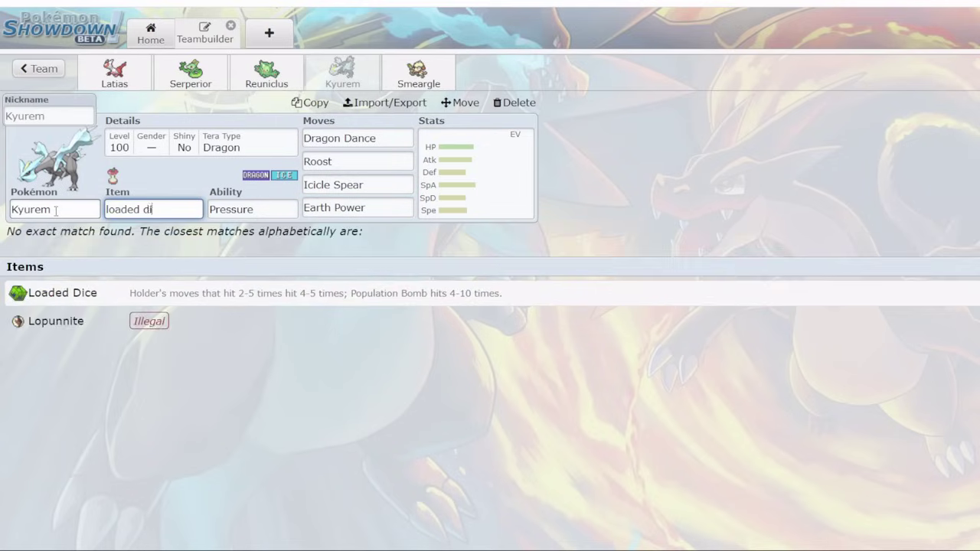
pyautogui.press('Tab')
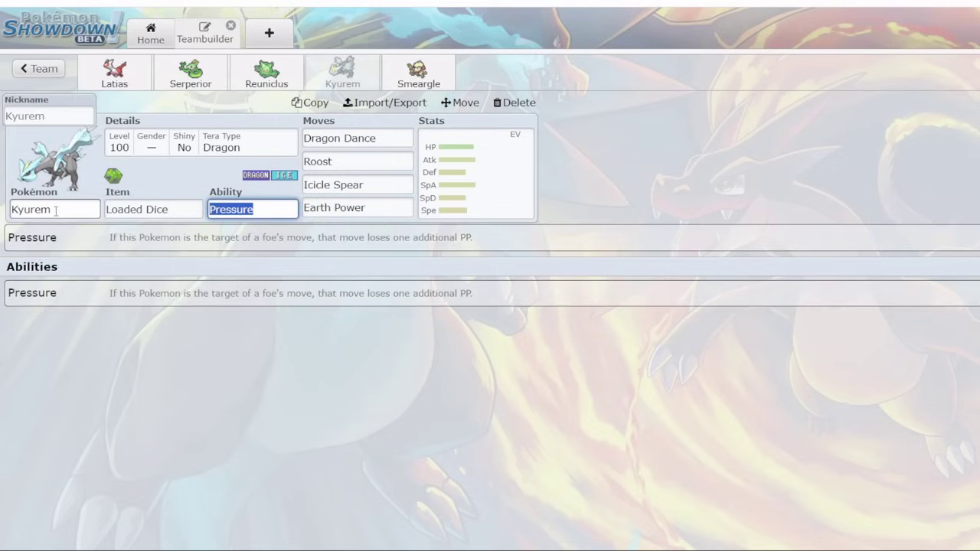
# - Replace Kyurem's fourth move, Earth Power, with Iron Head
pyautogui.click(375, 208)
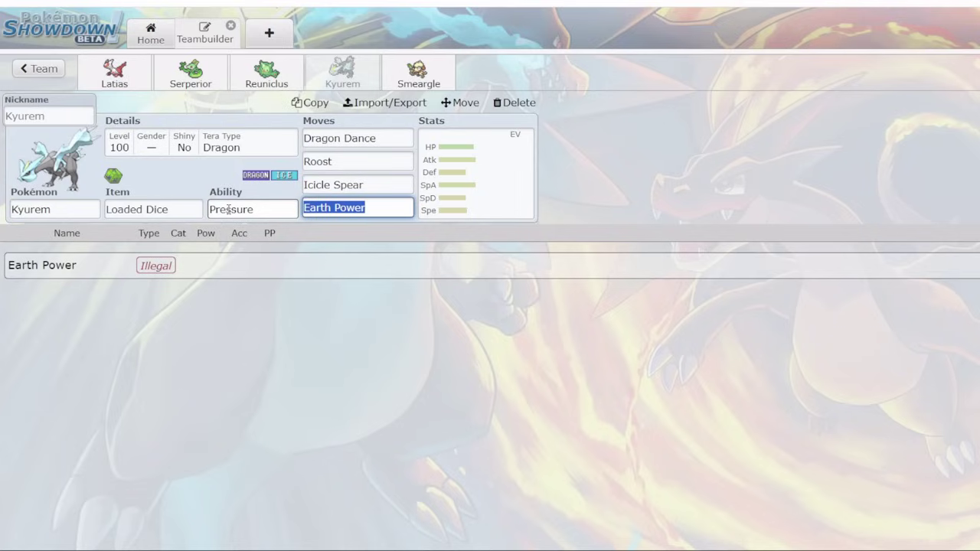
pyautogui.write('earth')
pyautogui.press('BackSpace')
pyautogui.press('BackSpace')
pyautogui.press('BackSpace')
pyautogui.press('BackSpace')
pyautogui.press('BackSpace')
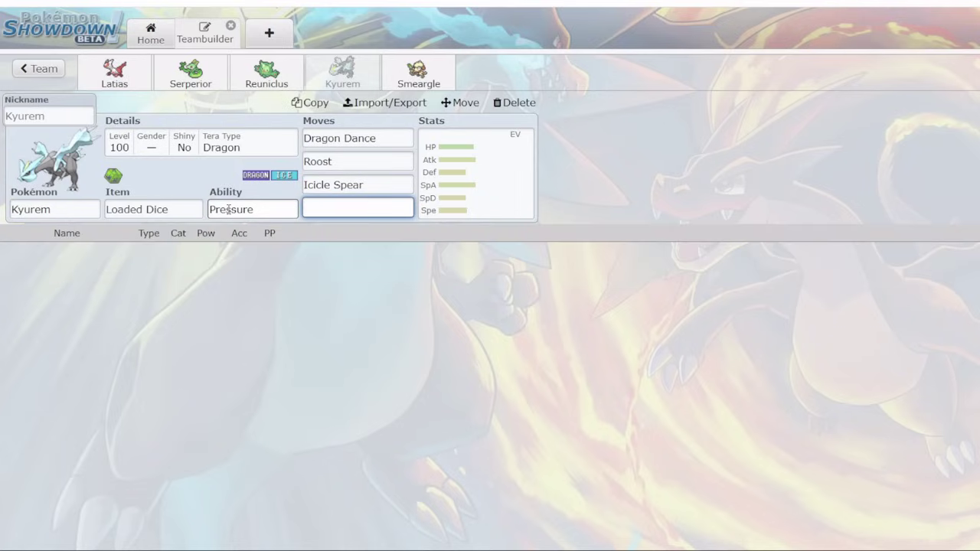
pyautogui.write('Iron head')
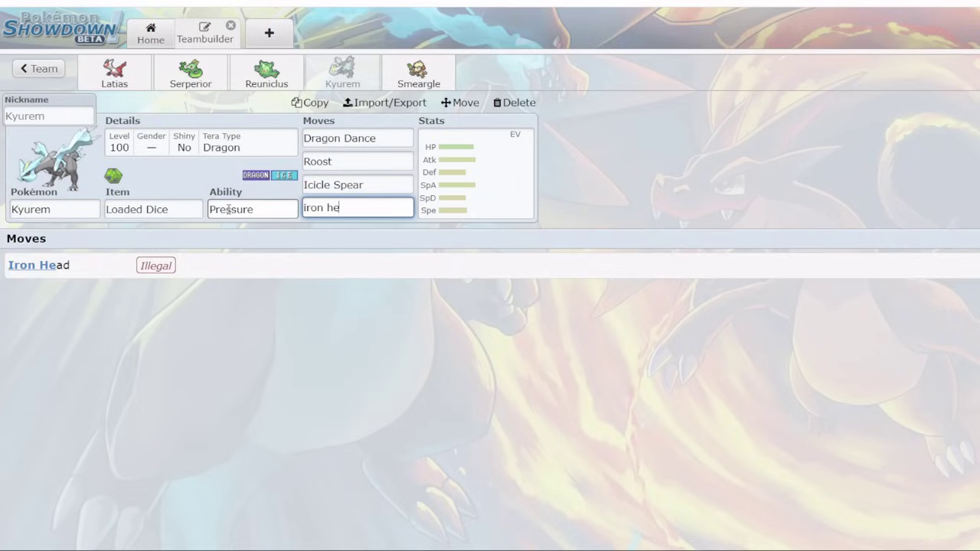
pyautogui.press('Return')
# - Set Kyurem's Tera type to Steel
pyautogui.click(247, 142)
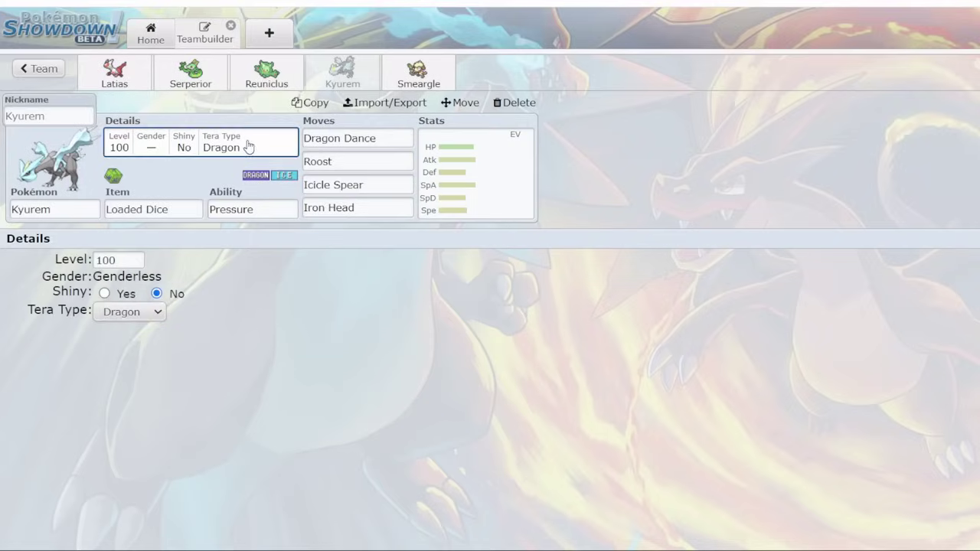
pyautogui.click(131, 313)
pyautogui.press('s')
pyautogui.press('Return')
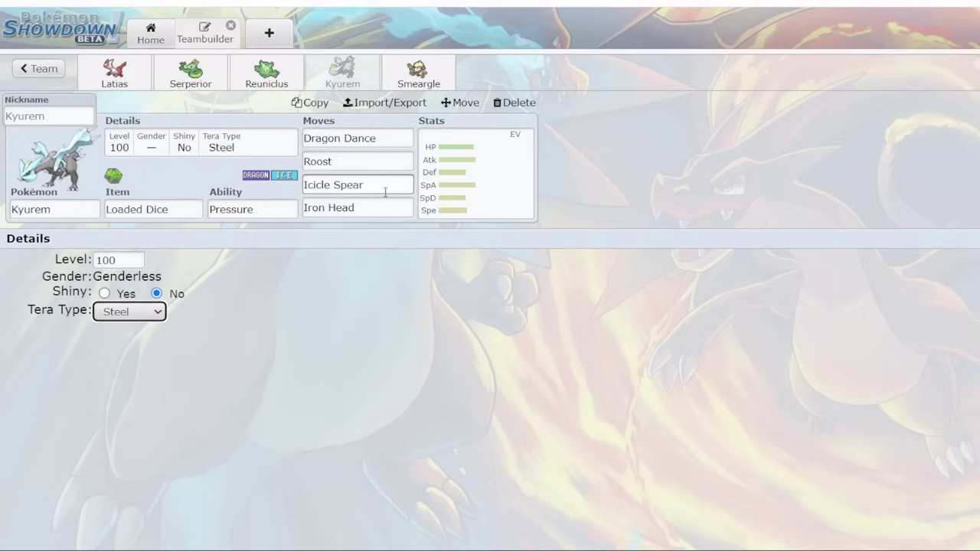
# - Change Kyurem's Tera type to Electric
pyautogui.click(388, 207)
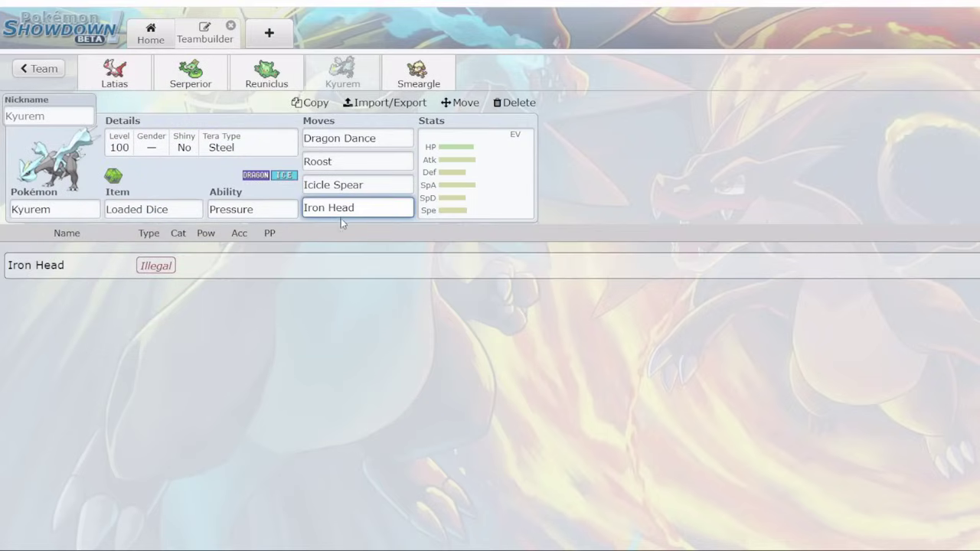
pyautogui.click(198, 145)
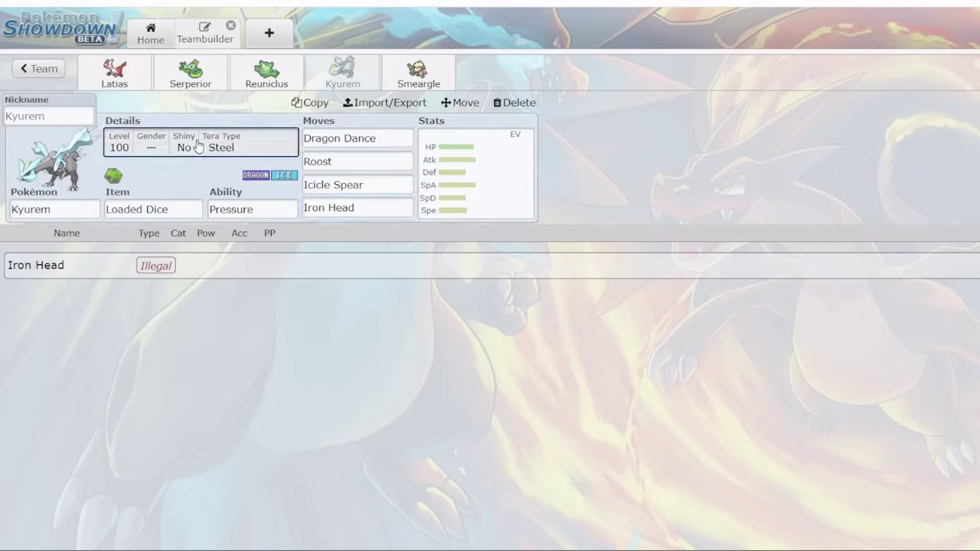
pyautogui.click(123, 312)
pyautogui.press('e')
pyautogui.press('Return')
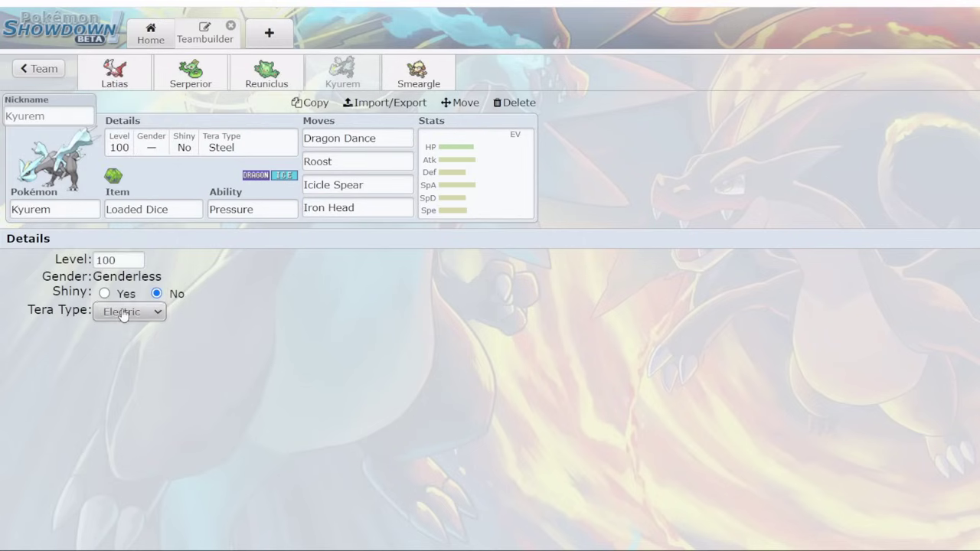
# - Change Kyurem's fourth move to Tera Blast
pyautogui.press('Tab')
pyautogui.write('tera bl')
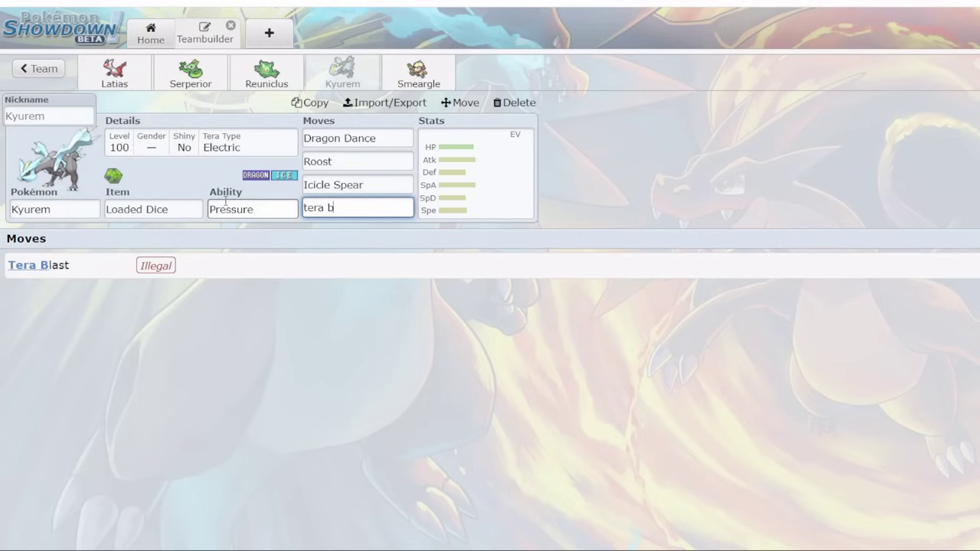
pyautogui.press('Return')
pyautogui.click(92, 204)
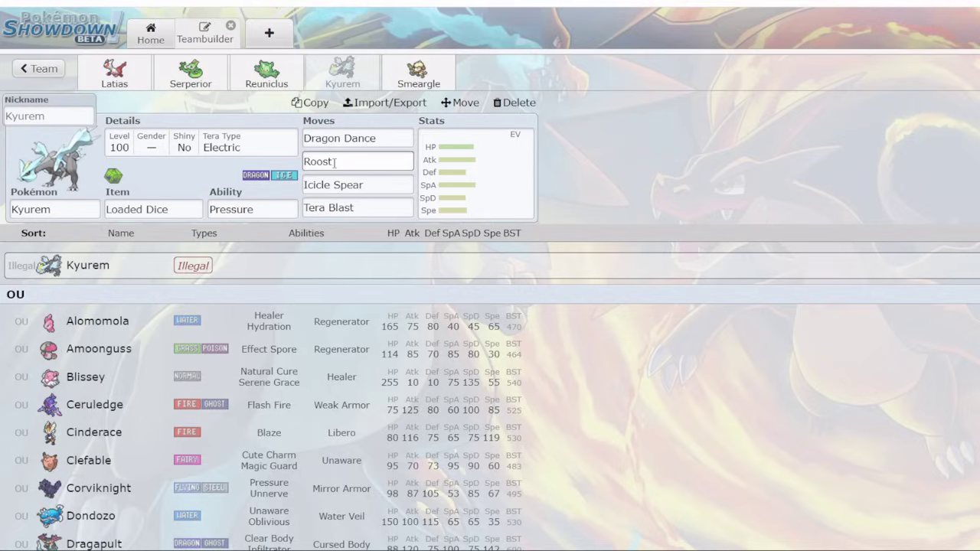
# - Give Kyurem 252 Attack, 4 Special Defense and 252 Speed EVs with an Adamant nature, starting from the guessed Fast Physical Sweeper spread
pyautogui.click(492, 175)
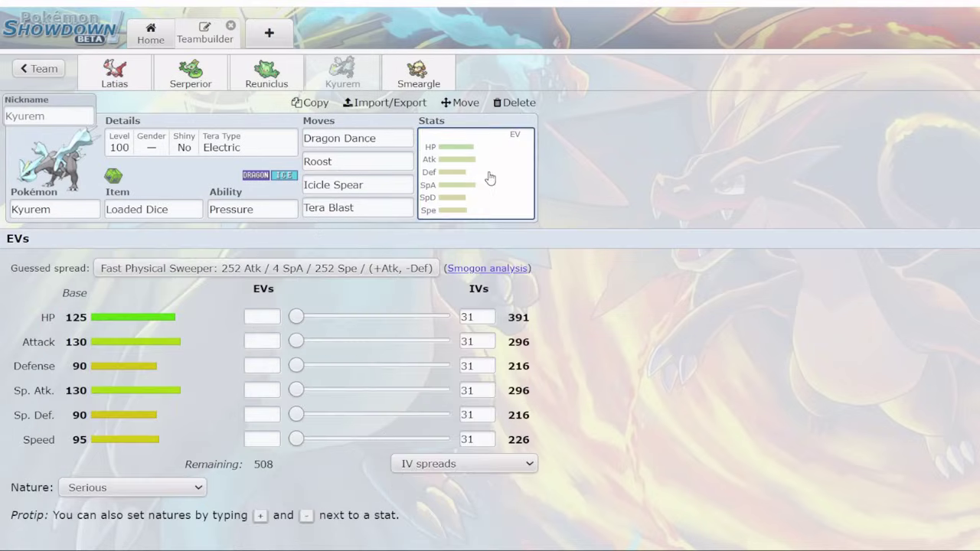
pyautogui.click(272, 266)
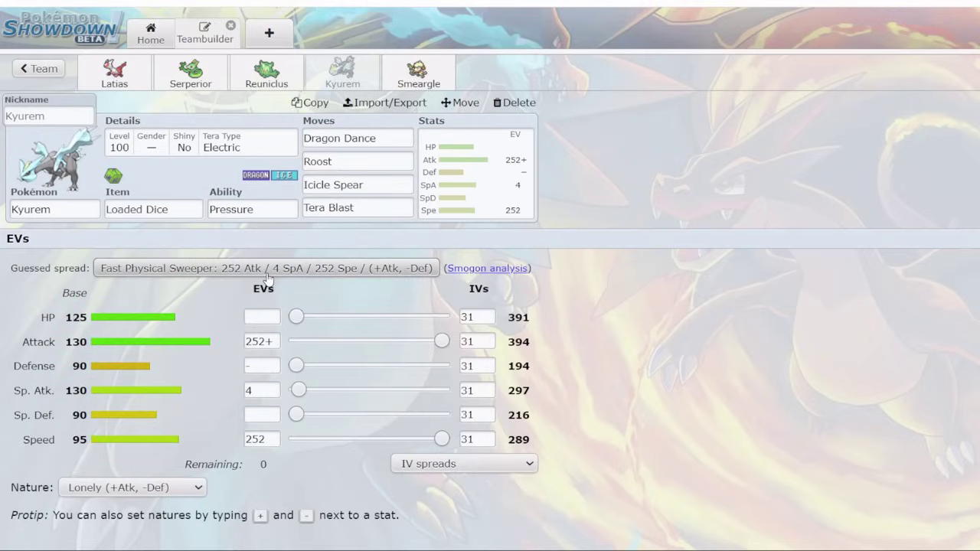
pyautogui.click(274, 392)
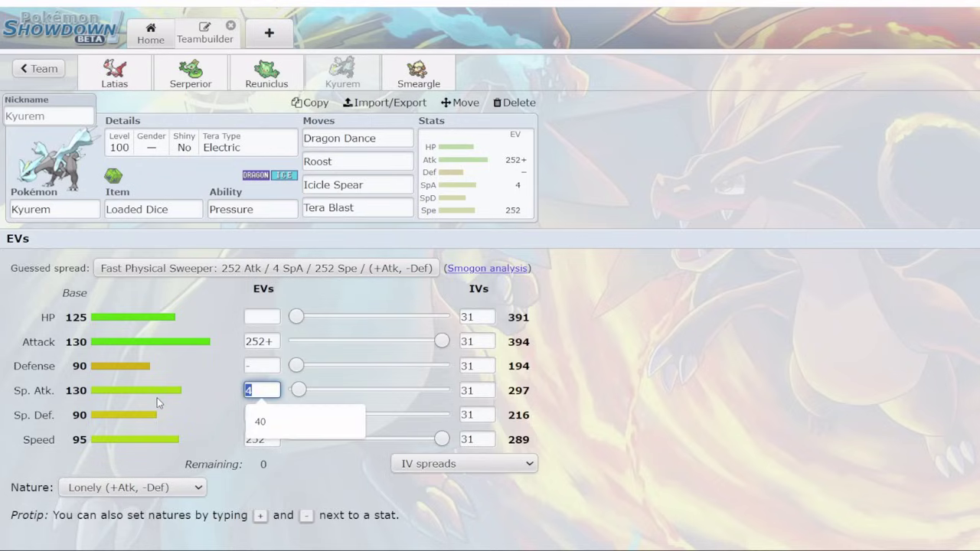
pyautogui.press('BackSpace')
pyautogui.write('-')
pyautogui.click(297, 414)
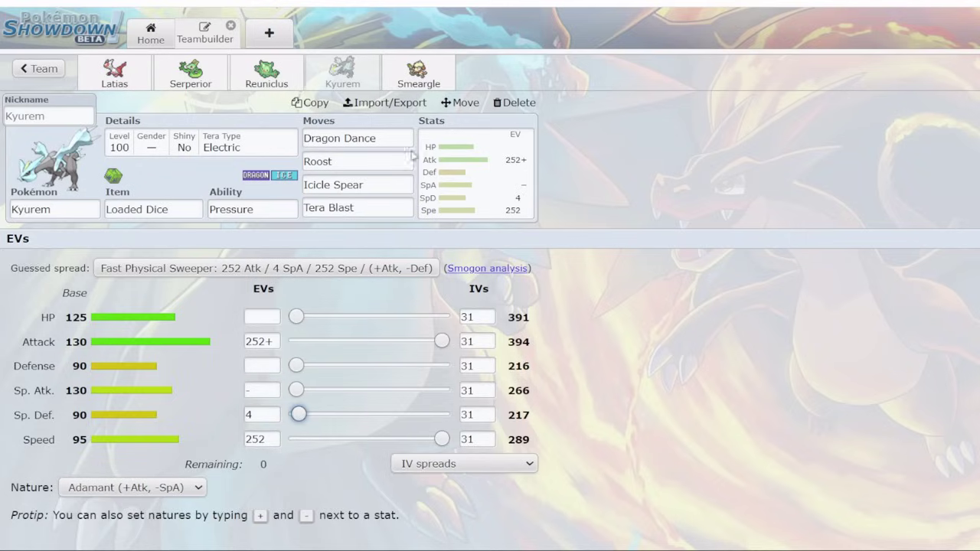
# - Give Smeargle a Focus Sash as its item and Own Tempo as its ability
pyautogui.click(417, 74)
pyautogui.click(142, 209)
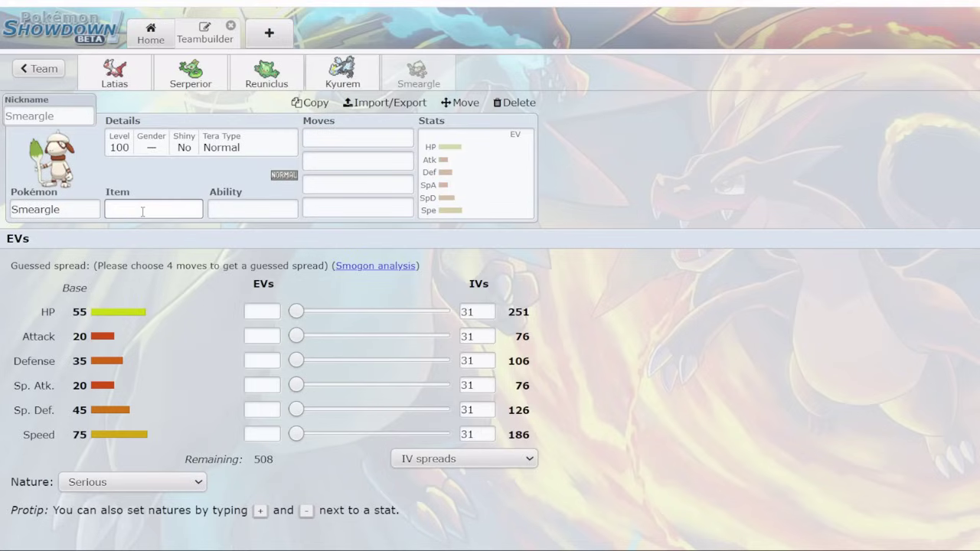
pyautogui.write('sash')
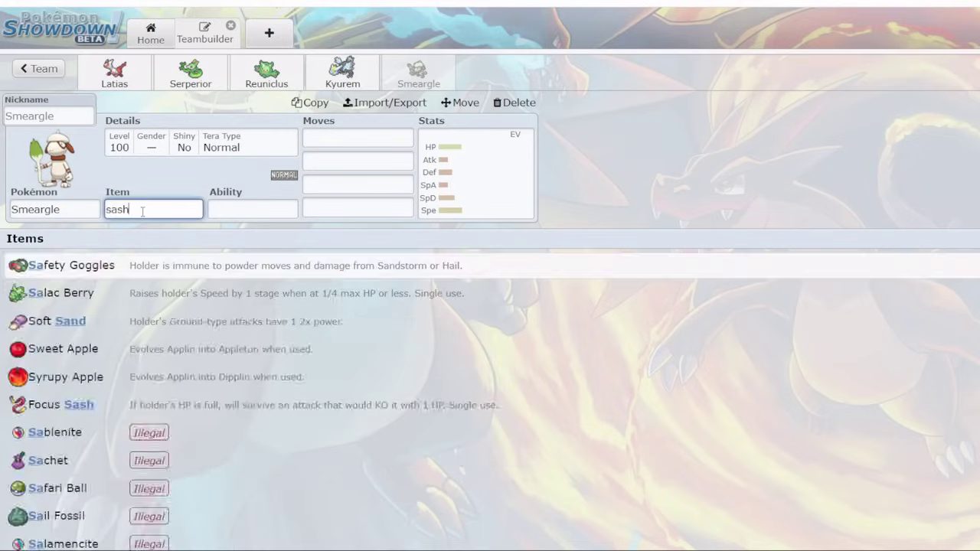
pyautogui.press('Return')
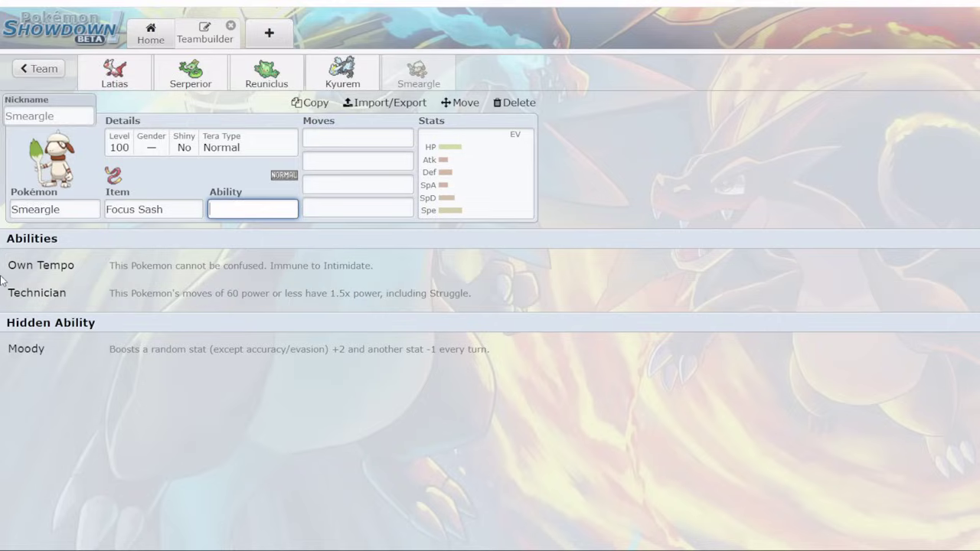
pyautogui.click(74, 271)
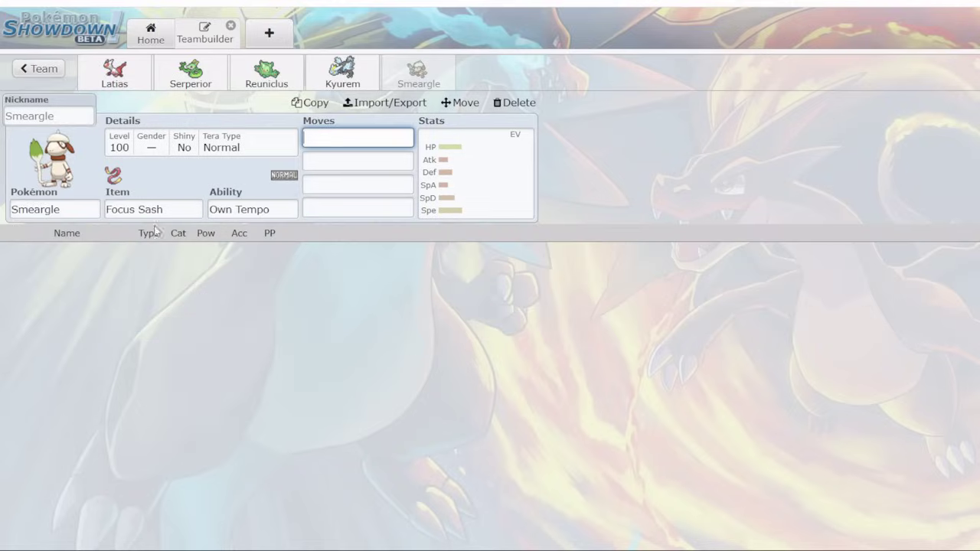
# - Try Nuzzle and Spore in turn as Smeargle's first move
pyautogui.write('nu')
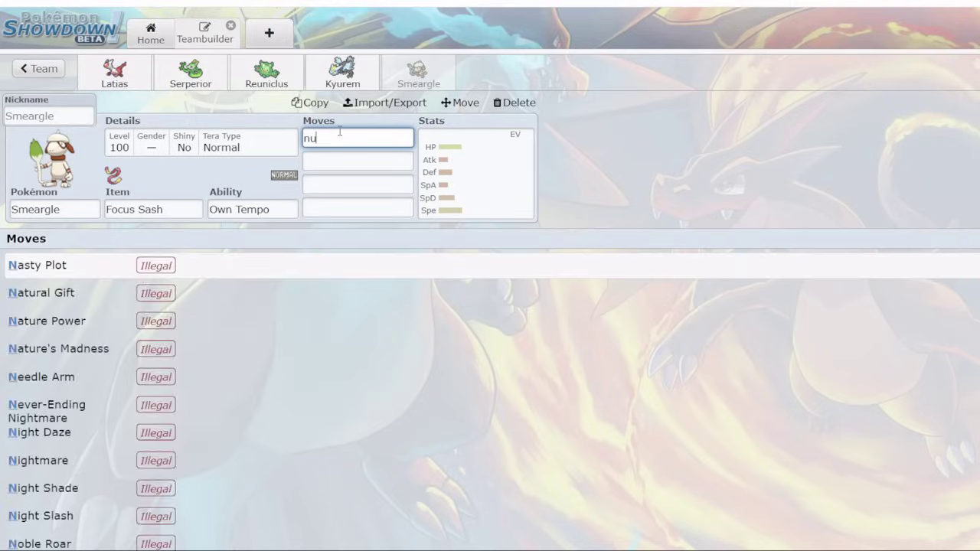
pyautogui.write('zzle')
pyautogui.press('Return')
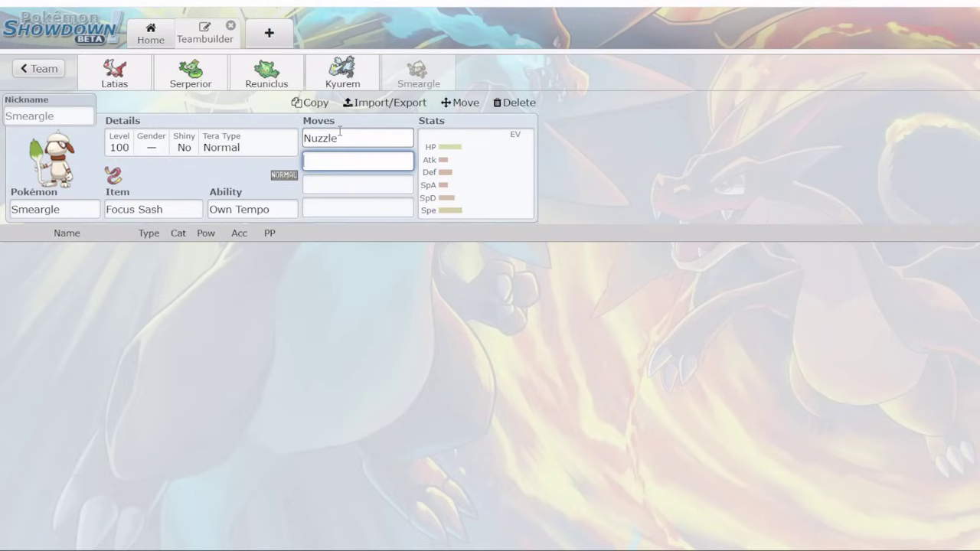
pyautogui.click(339, 131)
pyautogui.write('spore')
pyautogui.press('Return')
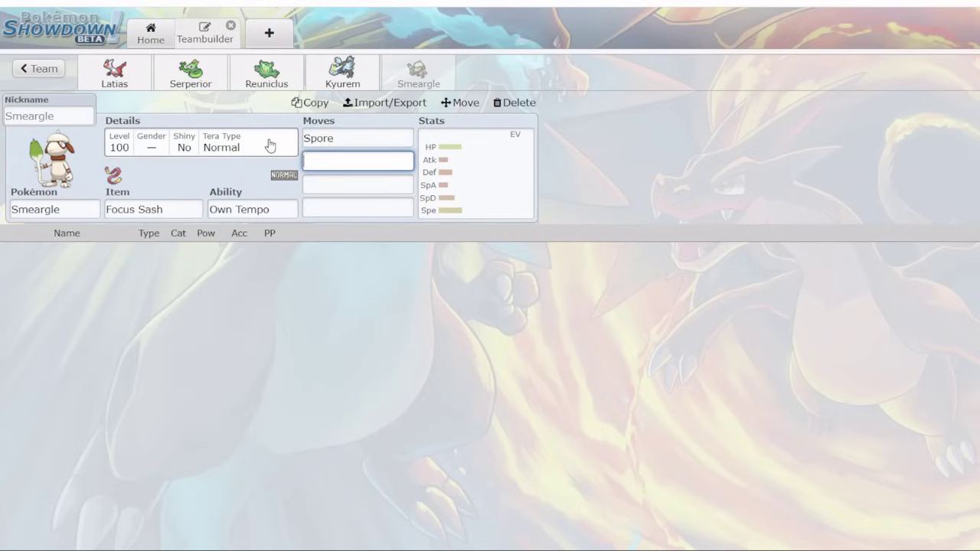
# - Set Smeargle's first three moves to Sticky Web, Stealth Rock and Nuzzle
pyautogui.click(335, 138)
pyautogui.write('sticky web')
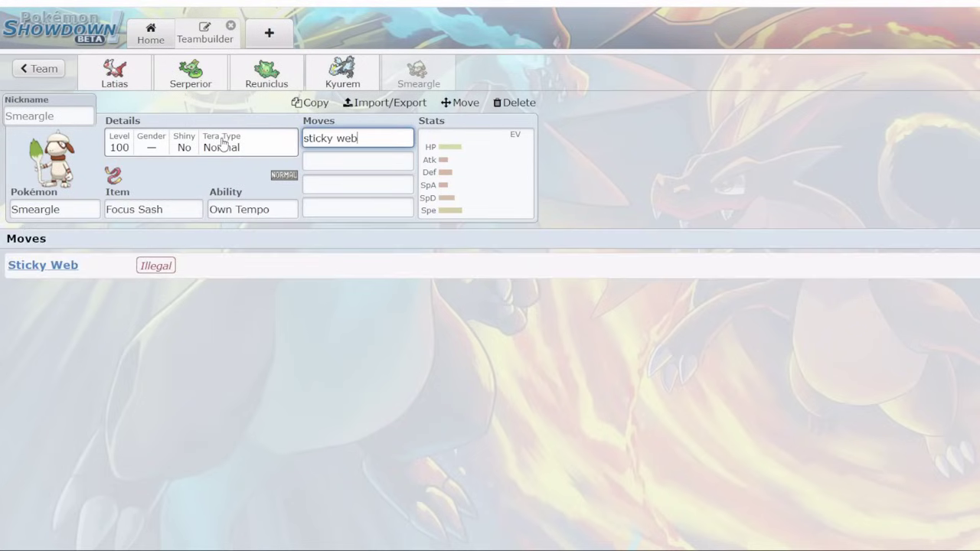
pyautogui.press('Return')
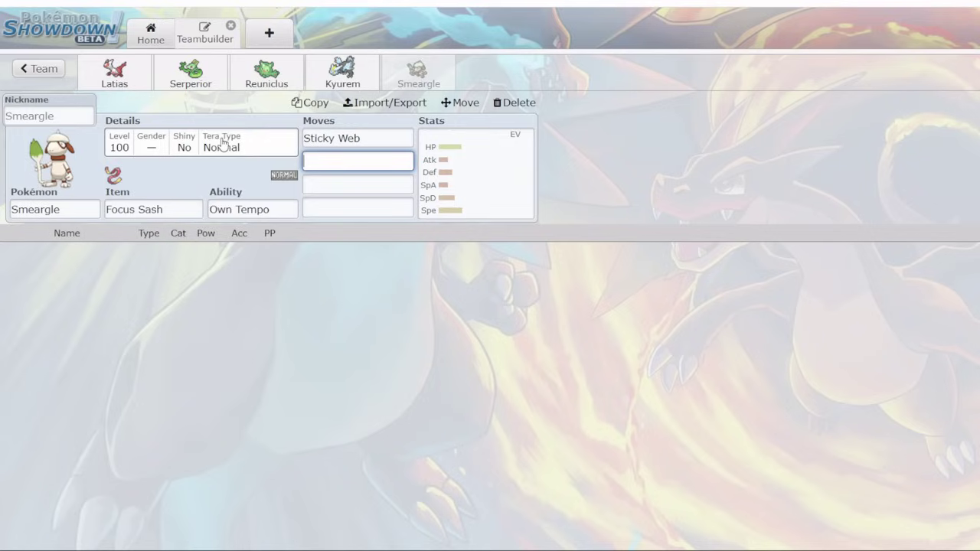
pyautogui.write('n')
pyautogui.press('BackSpace')
pyautogui.write('stealth rock')
pyautogui.press('Return')
pyautogui.write('nuzzle')
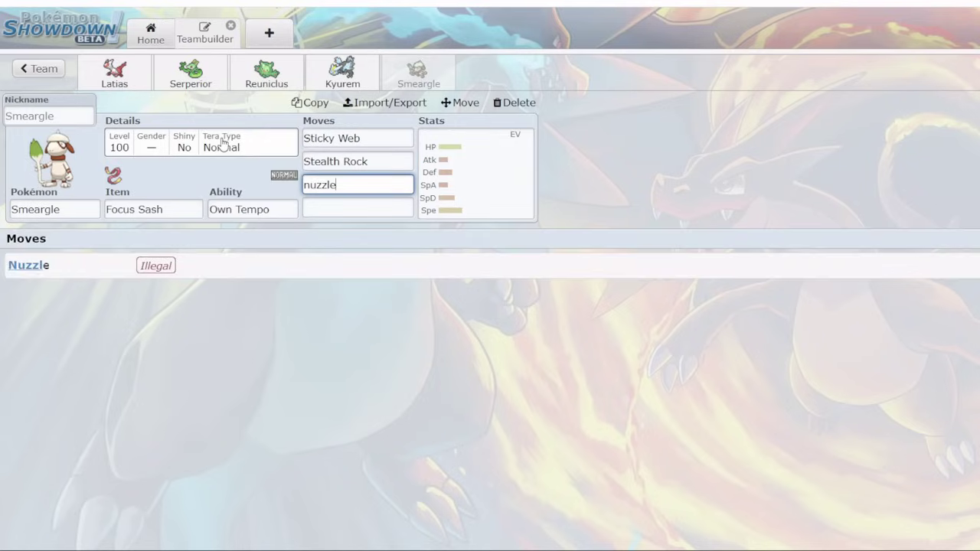
pyautogui.press('Return')
# - Try Final Gambit, Explosion and Taunt in turn as Smeargle's fourth move
pyautogui.write('final gambi')
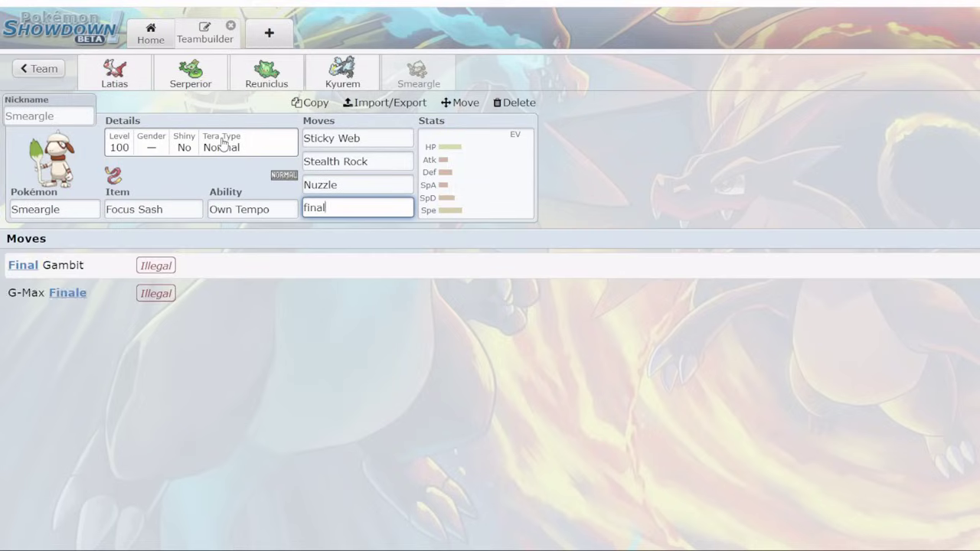
pyautogui.hotkey('ctrl', 'BackSpace')
pyautogui.hotkey('ctrl', 'BackSpace')
pyautogui.write('explos')
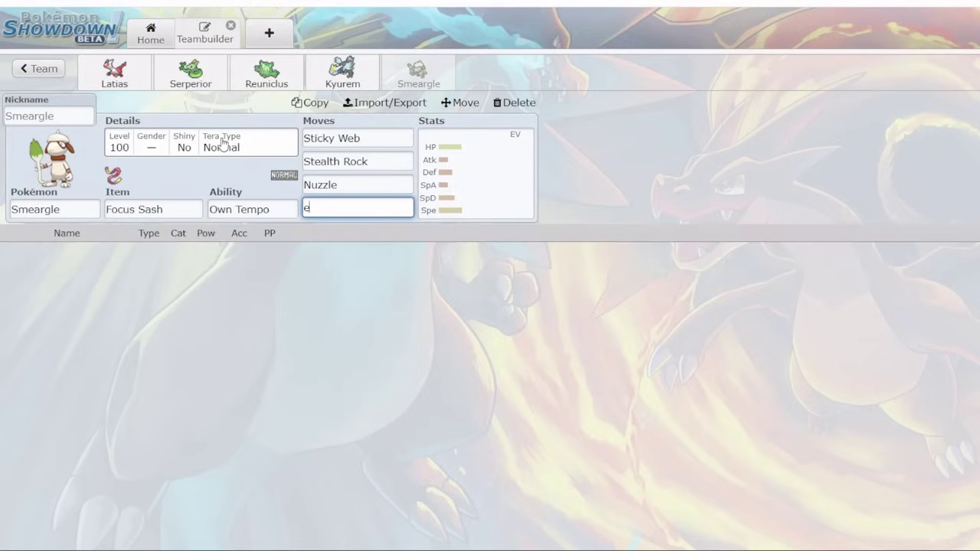
pyautogui.press('BackSpace')
pyautogui.press('BackSpace')
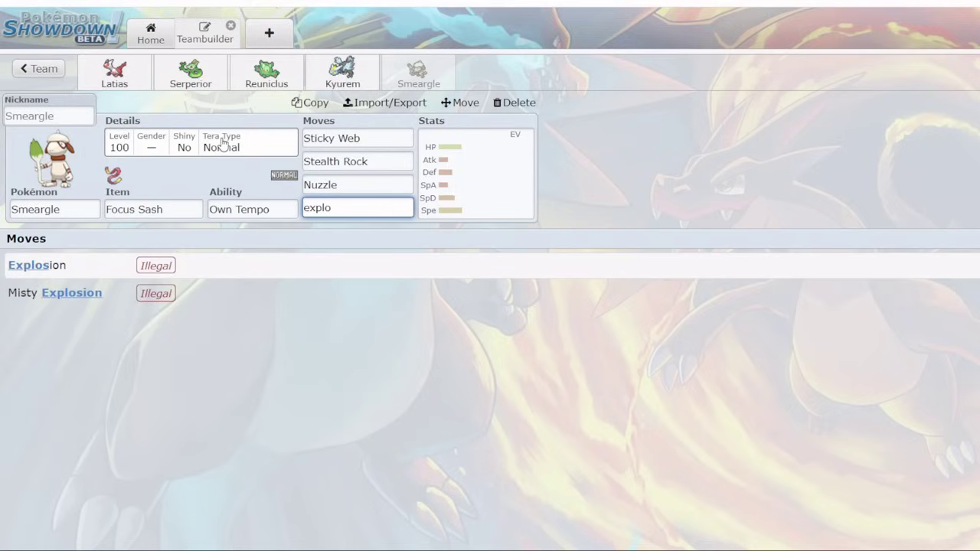
pyautogui.hotkey('ctrl', 'BackSpace')
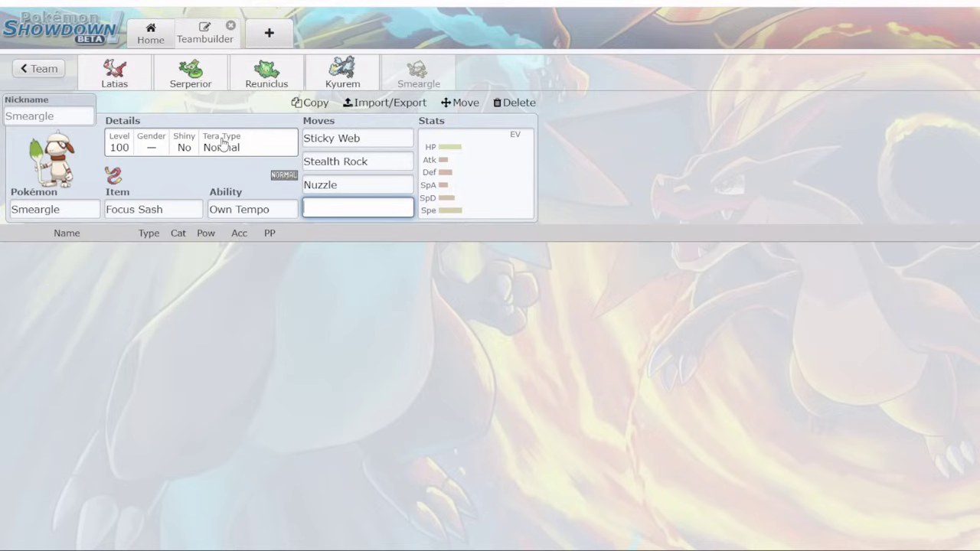
pyautogui.write('taunt')
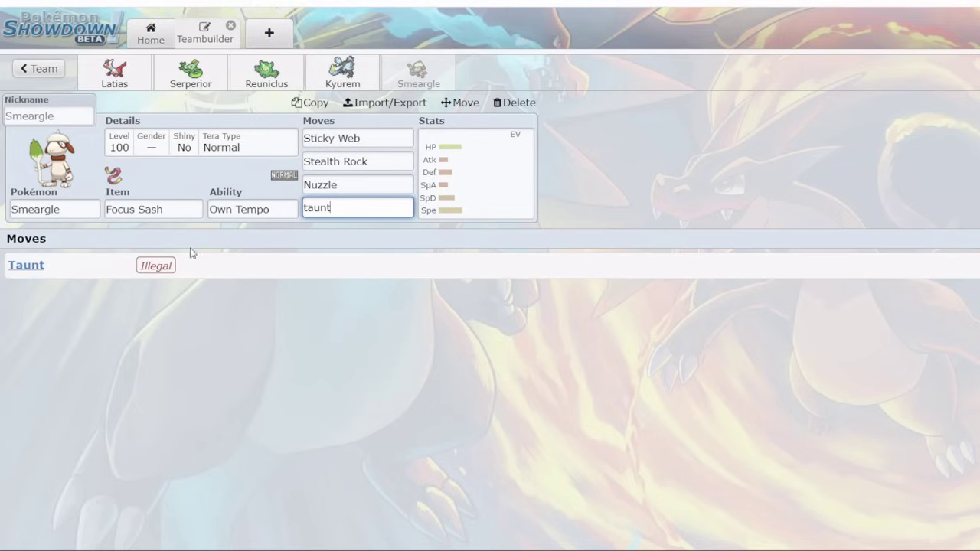
pyautogui.click(184, 272)
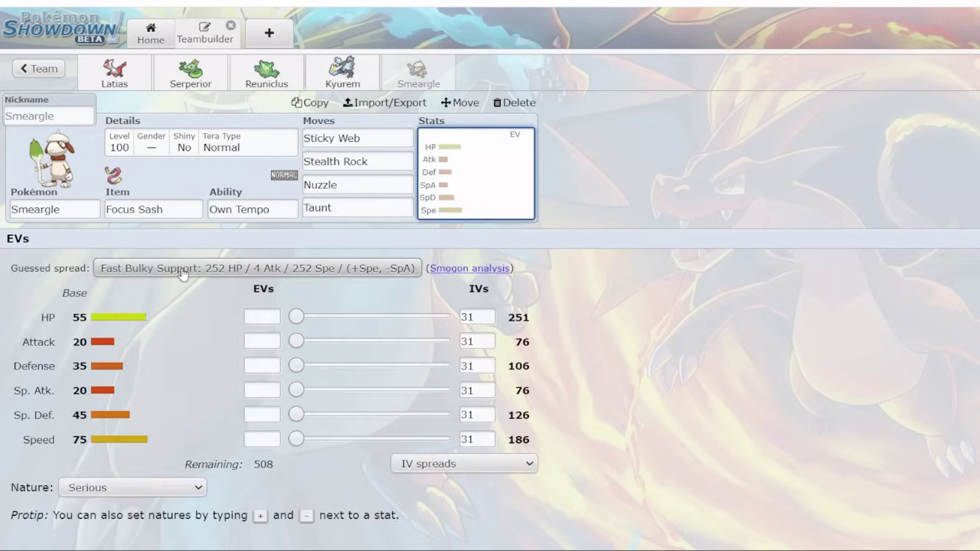
# - Set Smeargle's fourth move to Encore
pyautogui.click(355, 207)
pyautogui.write('encore')
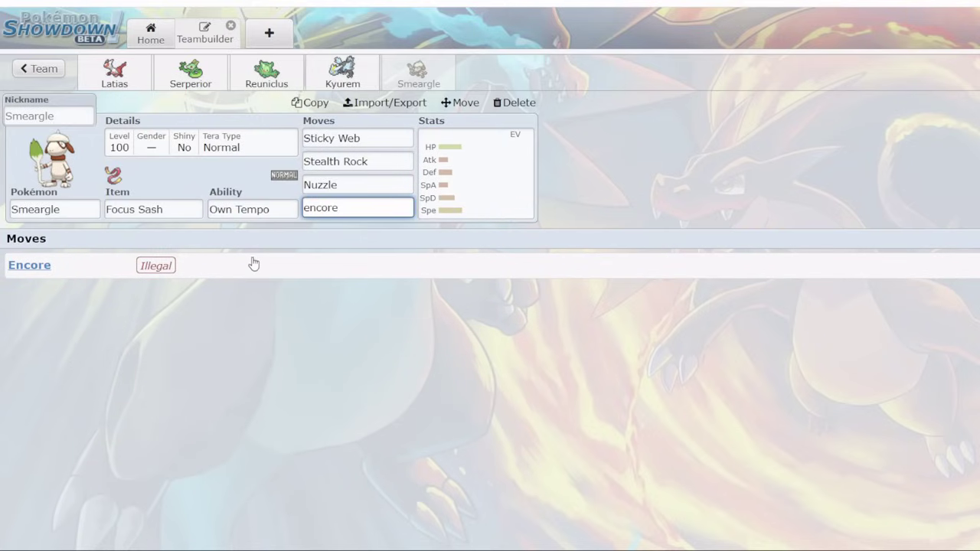
pyautogui.click(252, 263)
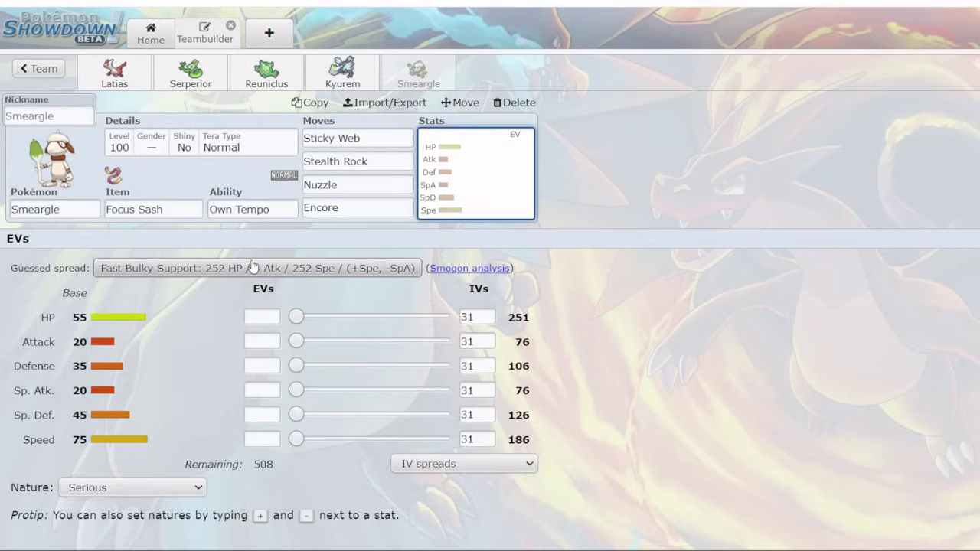
# - Set Smeargle's Tera type to Fairy
pyautogui.click(155, 147)
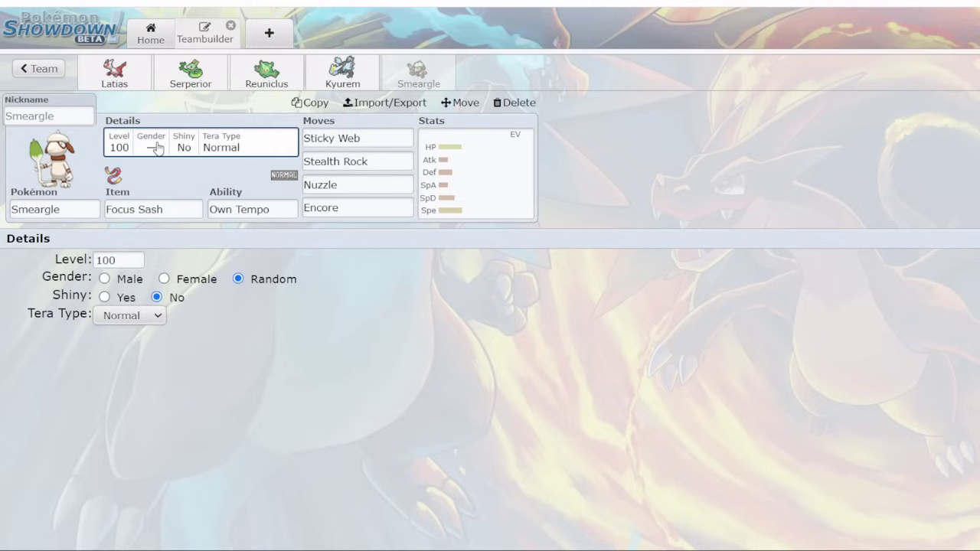
pyautogui.click(118, 319)
pyautogui.press('f')
pyautogui.press('Return')
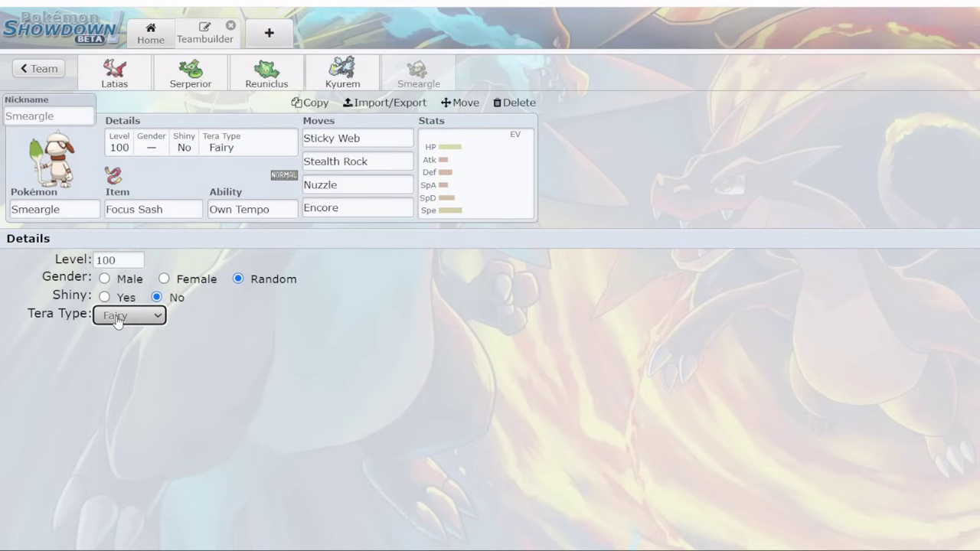
pyautogui.click(256, 312)
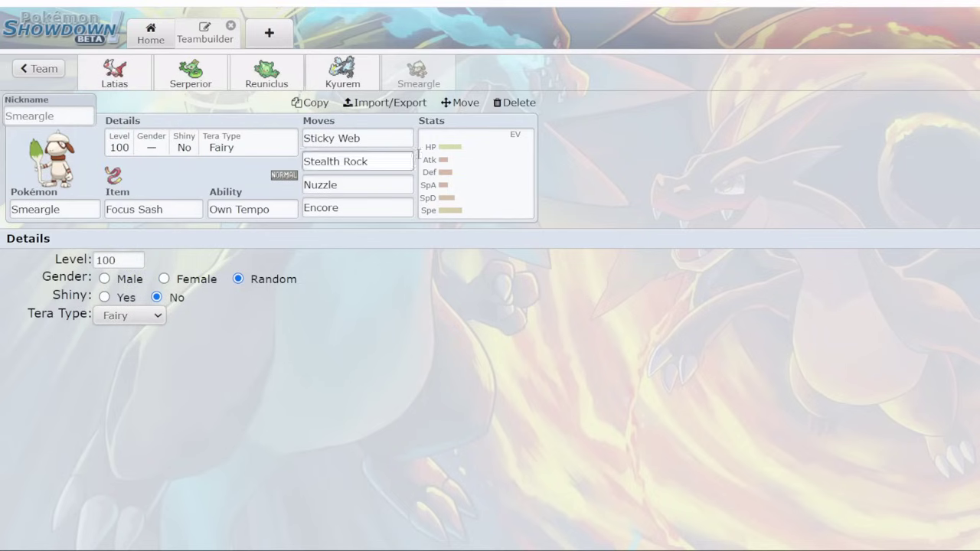
# - Apply the guessed Fast Bulky Support spread to Smeargle: 252 HP, 4 Attack and 252 Speed EVs with a Jolly nature
pyautogui.click(474, 172)
pyautogui.click(255, 270)
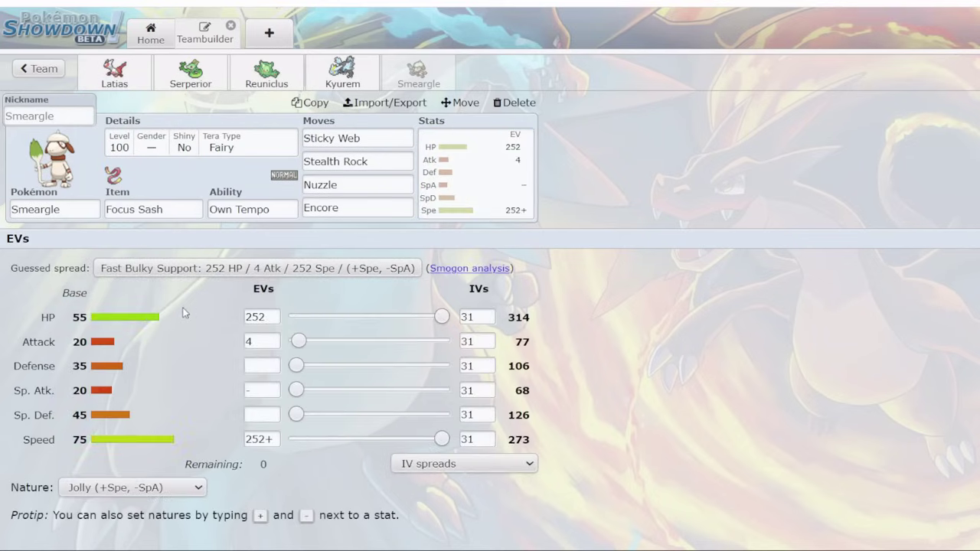